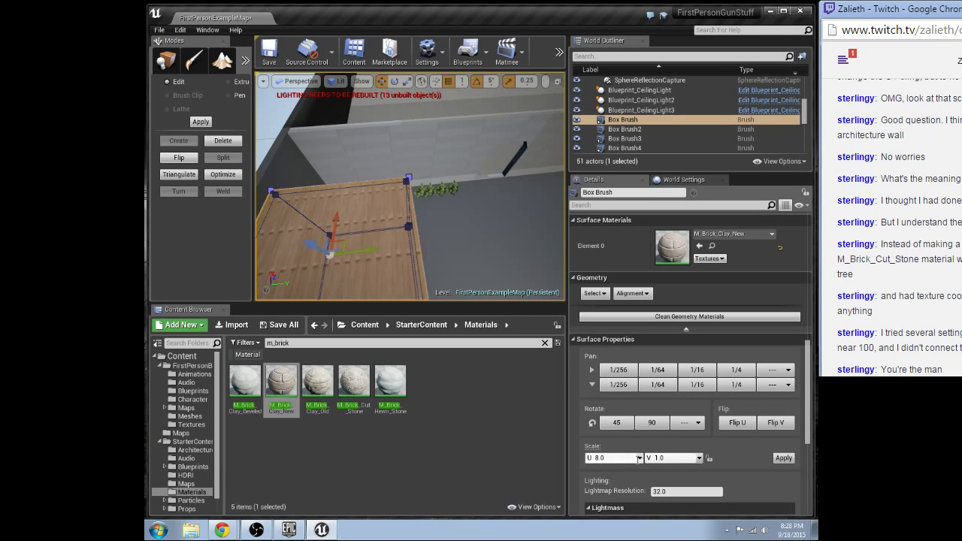
# Set the U texture scale to 1.0 on the selected Box Brush surfaces and apply the scaling.
pyautogui.click(639, 458)
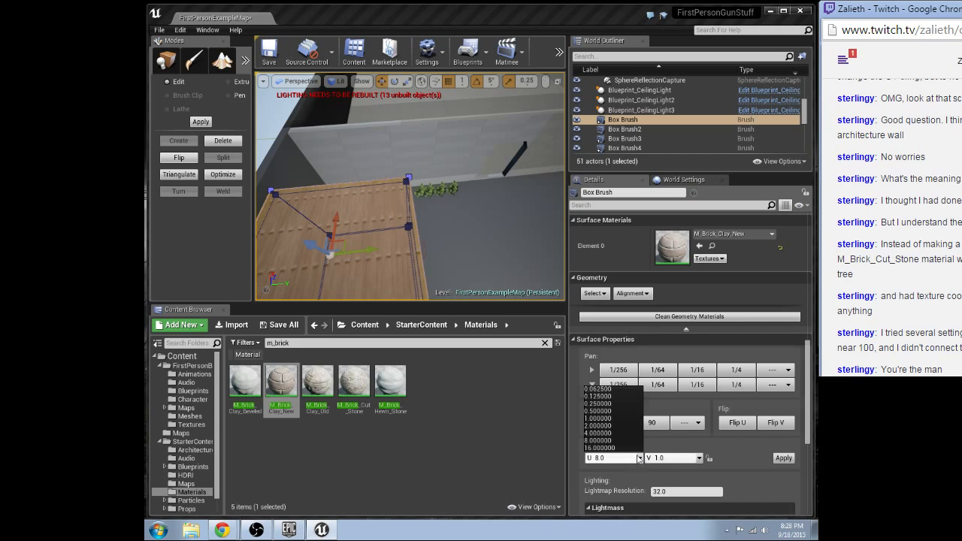
pyautogui.click(610, 419)
pyautogui.moveTo(464, 260); pyautogui.dragTo(338, 233, button='right')
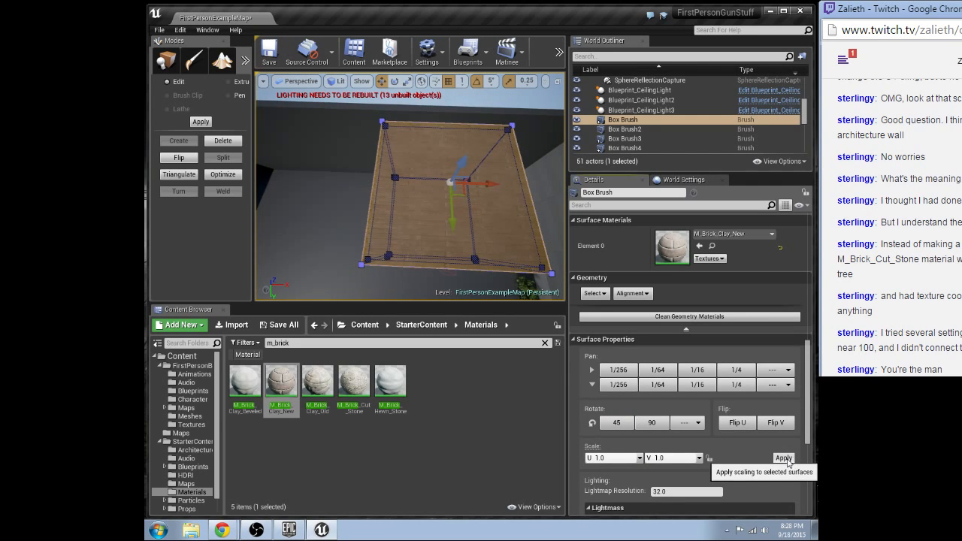
pyautogui.click(785, 460)
# Select the end face of the Box Brush8 wall and move it along the wall's length.
pyautogui.moveTo(486, 225)
pyautogui.mouseDown(button='right')
pyautogui.moveTo(486, 197)
pyautogui.moveTo(451, 187)
pyautogui.moveTo(466, 203)
pyautogui.moveTo(500, 177)
pyautogui.moveTo(526, 180)
pyautogui.moveTo(545, 151)
pyautogui.moveTo(468, 224)
pyautogui.moveTo(459, 251)
pyautogui.moveTo(519, 263)
pyautogui.moveTo(447, 253)
pyautogui.mouseUp(button='right')
pyautogui.click(439, 246)
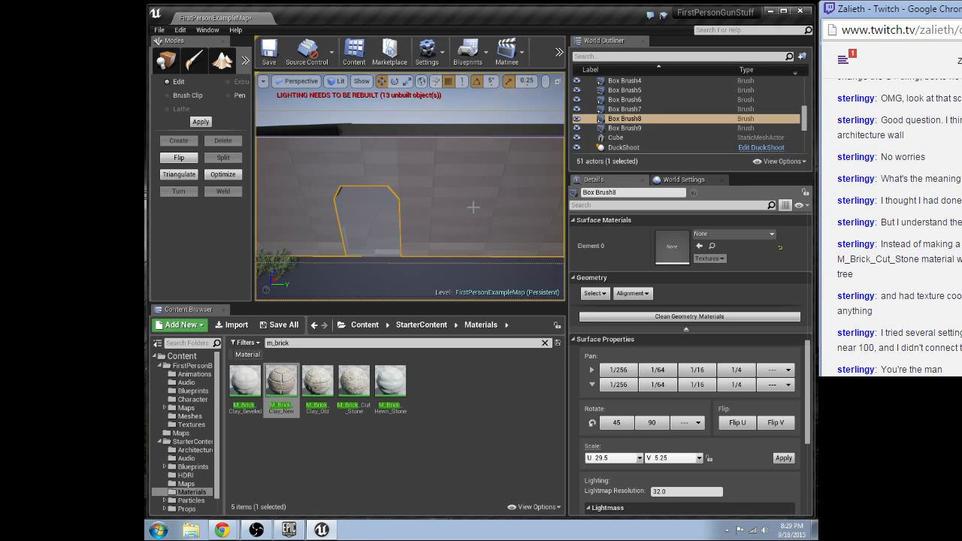
pyautogui.moveTo(431, 245); pyautogui.dragTo(304, 308, button='right')
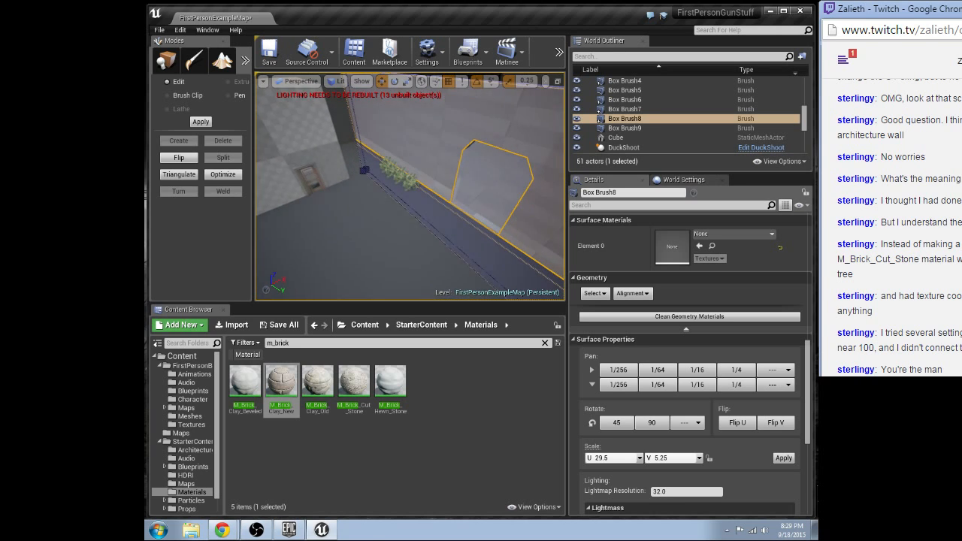
pyautogui.moveTo(431, 245); pyautogui.dragTo(481, 168, button='right')
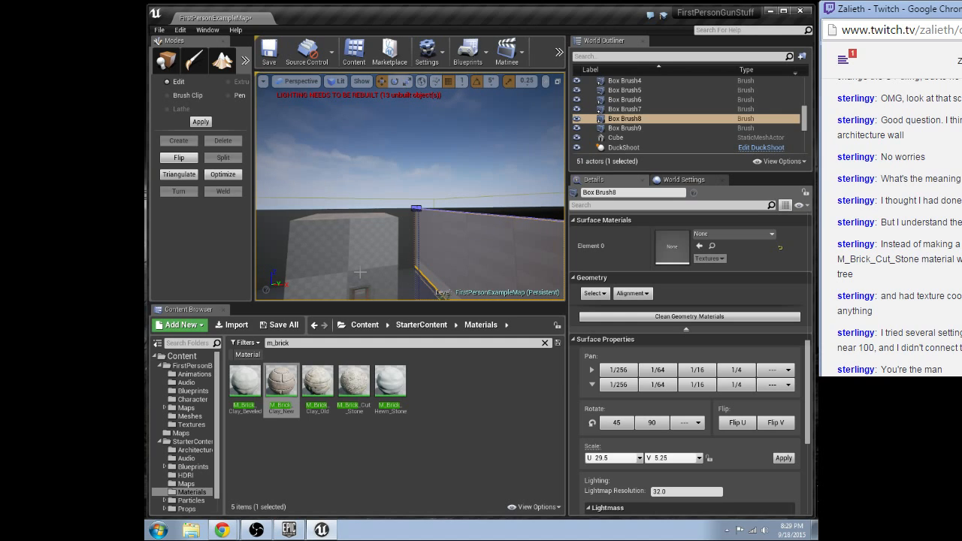
pyautogui.moveTo(480, 168)
pyautogui.mouseDown(button='right')
pyautogui.moveTo(560, 177)
pyautogui.moveTo(555, 188)
pyautogui.moveTo(391, 243)
pyautogui.moveTo(421, 177)
pyautogui.moveTo(421, 188)
pyautogui.moveTo(481, 206)
pyautogui.moveTo(479, 221)
pyautogui.mouseUp(button='right')
pyautogui.click(420, 177)
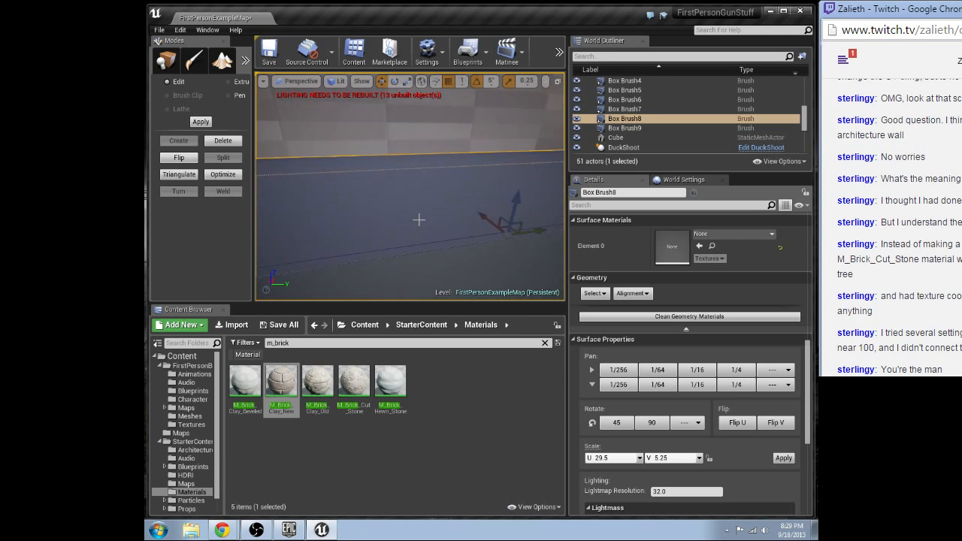
pyautogui.moveTo(528, 167); pyautogui.dragTo(539, 91)
pyautogui.moveTo(539, 92)
pyautogui.mouseDown(button='right')
pyautogui.moveTo(518, 94)
pyautogui.moveTo(488, 68)
pyautogui.moveTo(538, 98)
pyautogui.moveTo(556, 101)
pyautogui.moveTo(564, 86)
pyautogui.moveTo(559, 94)
pyautogui.moveTo(554, 88)
pyautogui.mouseUp(button='right')
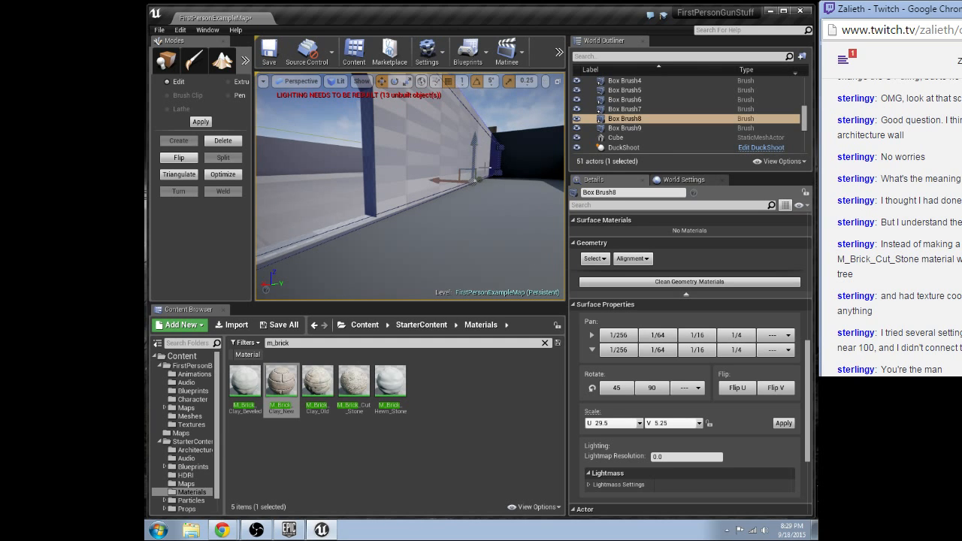
pyautogui.moveTo(505, 189)
pyautogui.mouseDown(button='right')
pyautogui.moveTo(473, 188)
pyautogui.moveTo(518, 162)
pyautogui.moveTo(515, 150)
pyautogui.moveTo(534, 165)
pyautogui.moveTo(545, 203)
pyautogui.moveTo(345, 218)
pyautogui.moveTo(410, 192)
pyautogui.mouseUp(button='right')
pyautogui.press('w')
pyautogui.press('d')
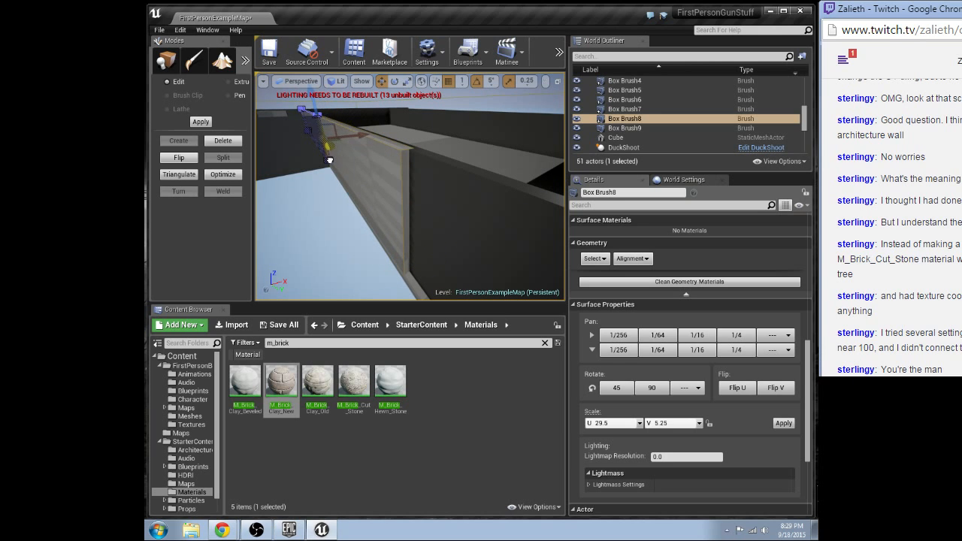
pyautogui.moveTo(329, 160); pyautogui.dragTo(331, 161)
pyautogui.press('w')
pyautogui.moveTo(331, 160)
pyautogui.mouseDown(button='right')
pyautogui.moveTo(376, 176)
pyautogui.moveTo(428, 218)
pyautogui.moveTo(485, 209)
pyautogui.mouseUp(button='right')
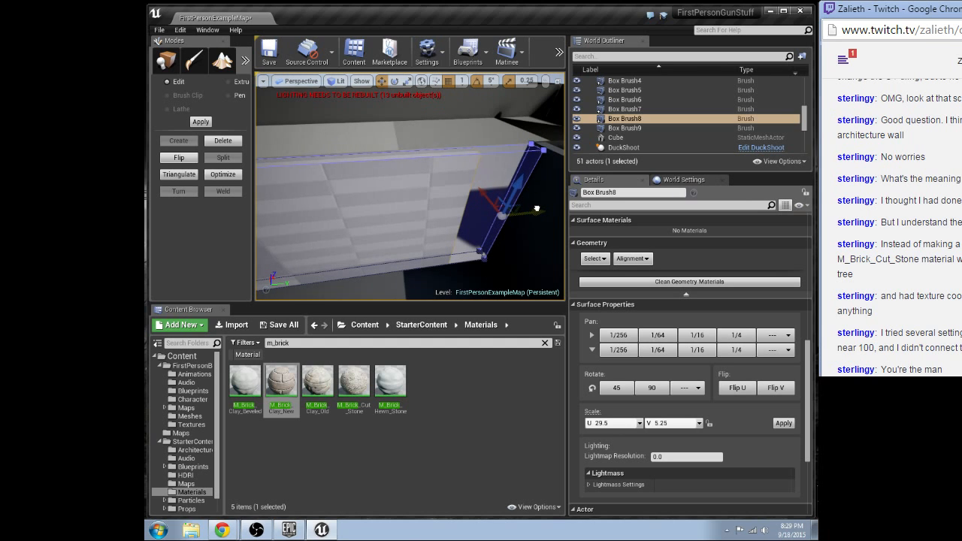
pyautogui.moveTo(511, 217)
pyautogui.mouseDown(button='right')
pyautogui.moveTo(285, 213)
pyautogui.moveTo(330, 203)
pyautogui.moveTo(376, 210)
pyautogui.moveTo(330, 197)
pyautogui.moveTo(376, 211)
pyautogui.moveTo(316, 218)
pyautogui.moveTo(406, 214)
pyautogui.moveTo(500, 231)
pyautogui.mouseUp(button='right')
pyautogui.press('s')
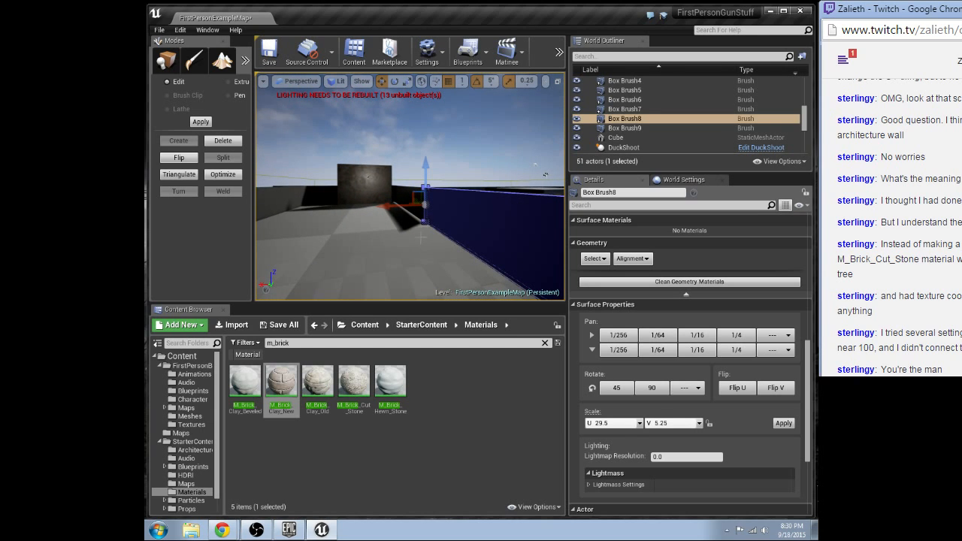
# Examine the arena layout around Box Brush3, the floor and the tall dark block.
pyautogui.moveTo(405, 250); pyautogui.dragTo(372, 244, button='right')
pyautogui.click(398, 180)
pyautogui.moveTo(398, 180)
pyautogui.mouseDown(button='right')
pyautogui.moveTo(526, 173)
pyautogui.moveTo(436, 210)
pyautogui.moveTo(489, 226)
pyautogui.moveTo(526, 211)
pyautogui.moveTo(457, 244)
pyautogui.mouseUp(button='right')
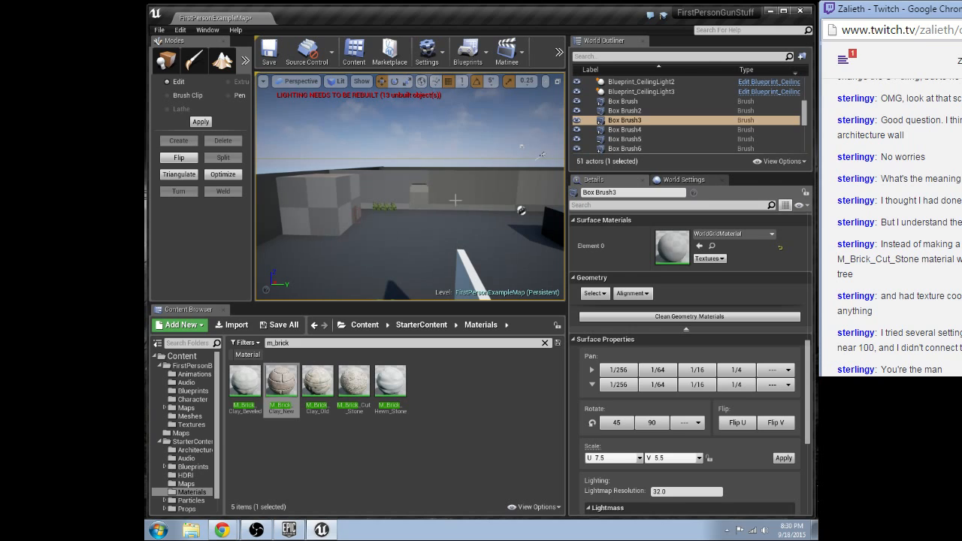
pyautogui.click(455, 200)
pyautogui.moveTo(456, 200); pyautogui.dragTo(444, 230, button='right')
pyautogui.click(443, 229)
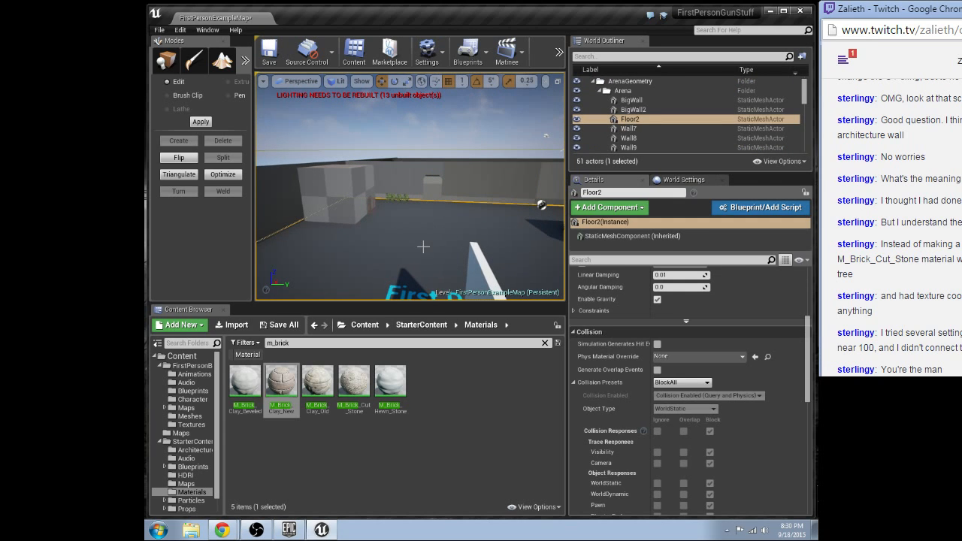
pyautogui.moveTo(358, 224); pyautogui.dragTo(402, 185, button='right')
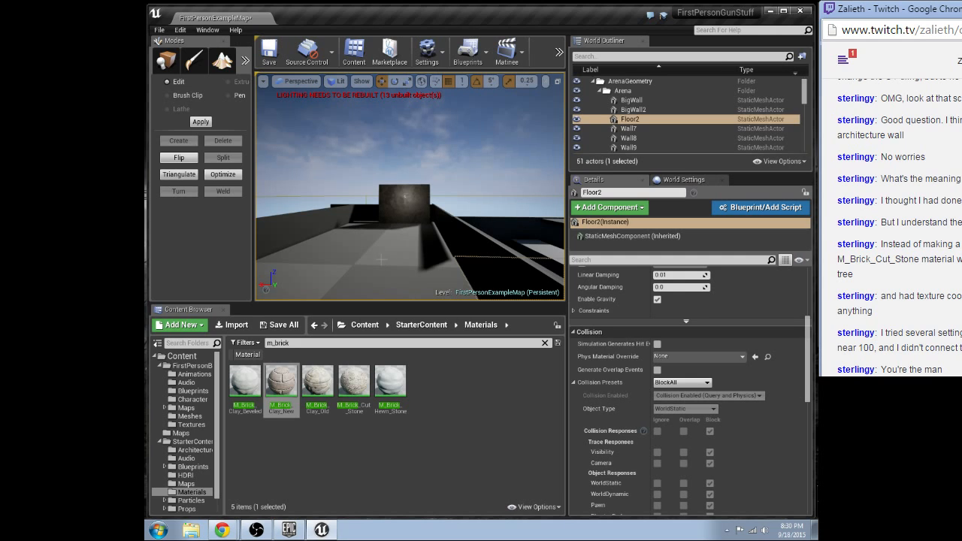
pyautogui.moveTo(390, 228); pyautogui.dragTo(415, 246, button='right')
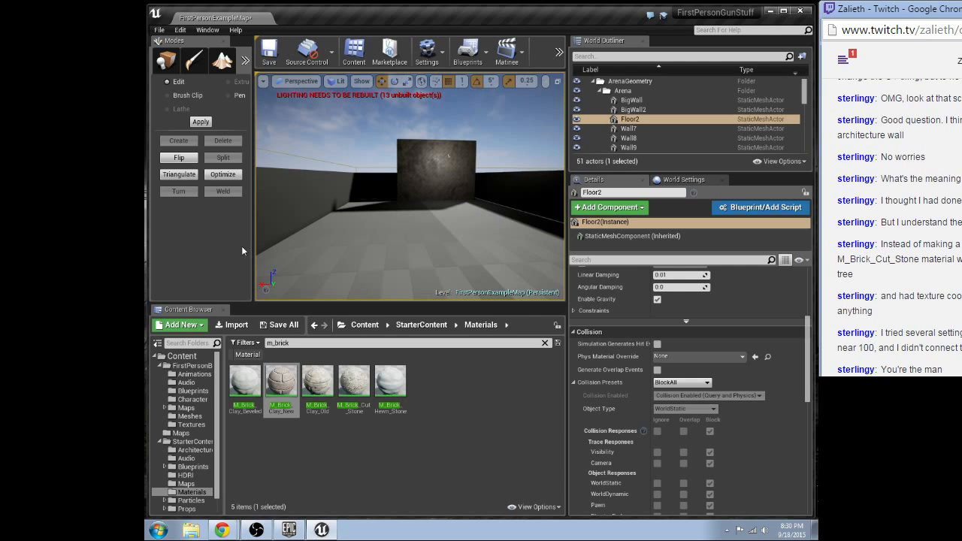
# Open the FirstPersonBP Blueprints folder and clear the m_brick search filter to list its assets.
pyautogui.click(193, 391)
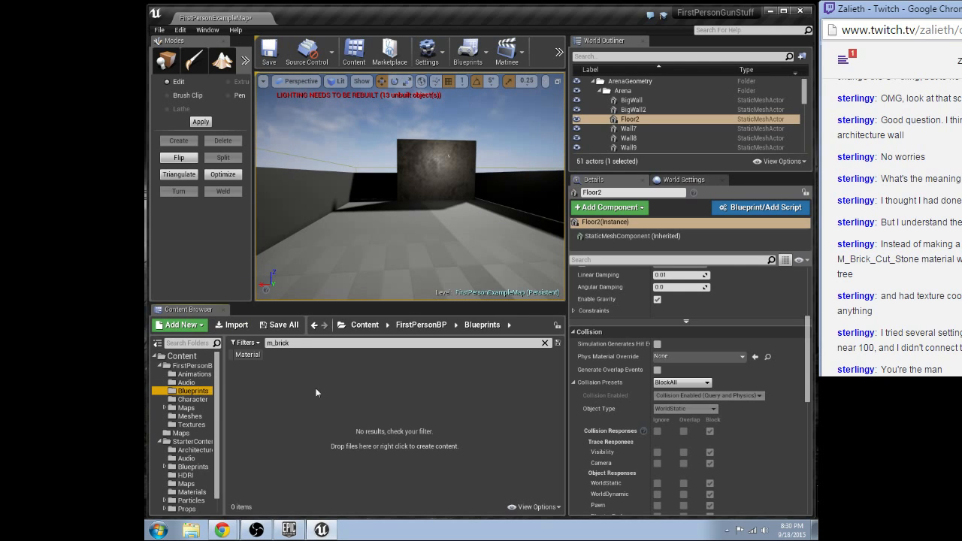
pyautogui.click(276, 343)
pyautogui.press('BackSpace')
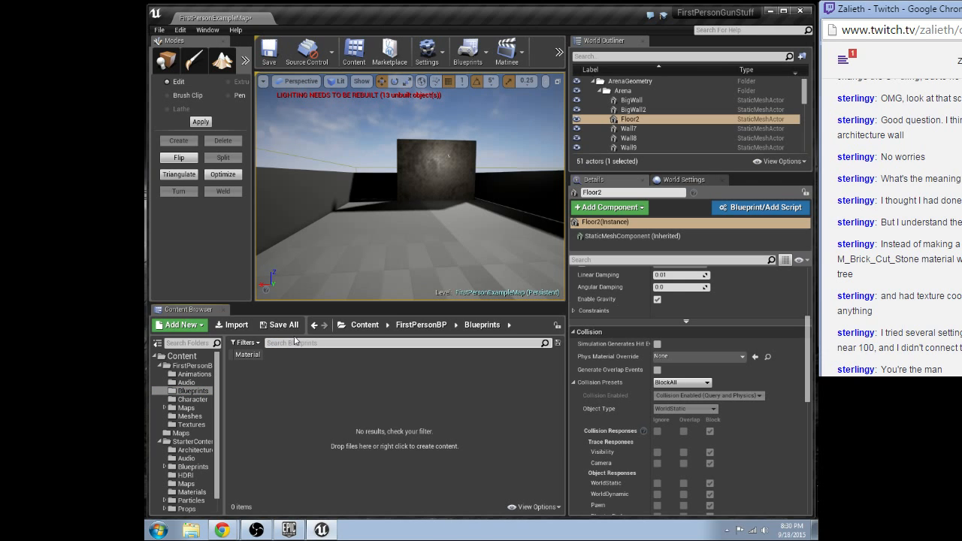
pyautogui.scroll(-1, 435, 457)
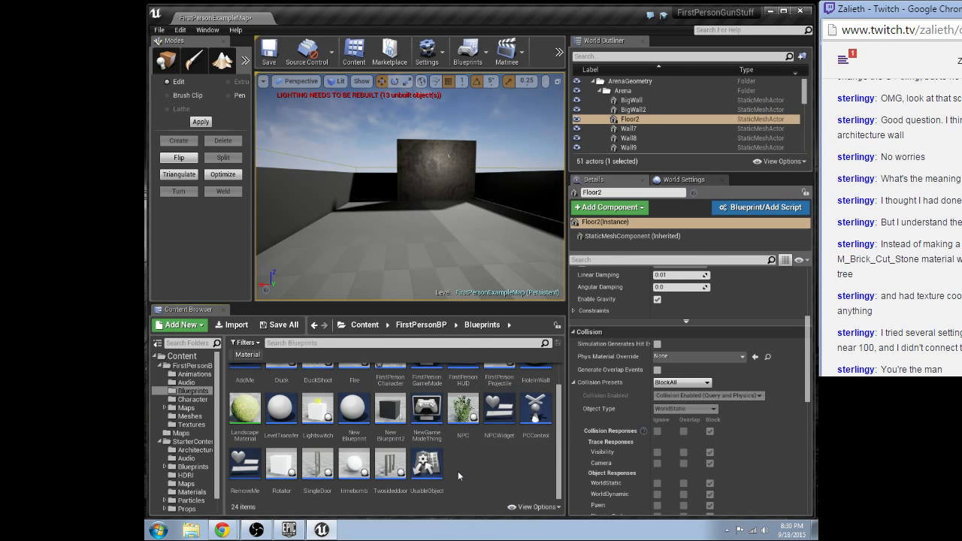
# Create an Actor Blueprint class named Portals in the Blueprints folder and open it in a maximized editor.
pyautogui.rightClick(458, 471)
pyautogui.click(511, 299)
pyautogui.click(408, 157)
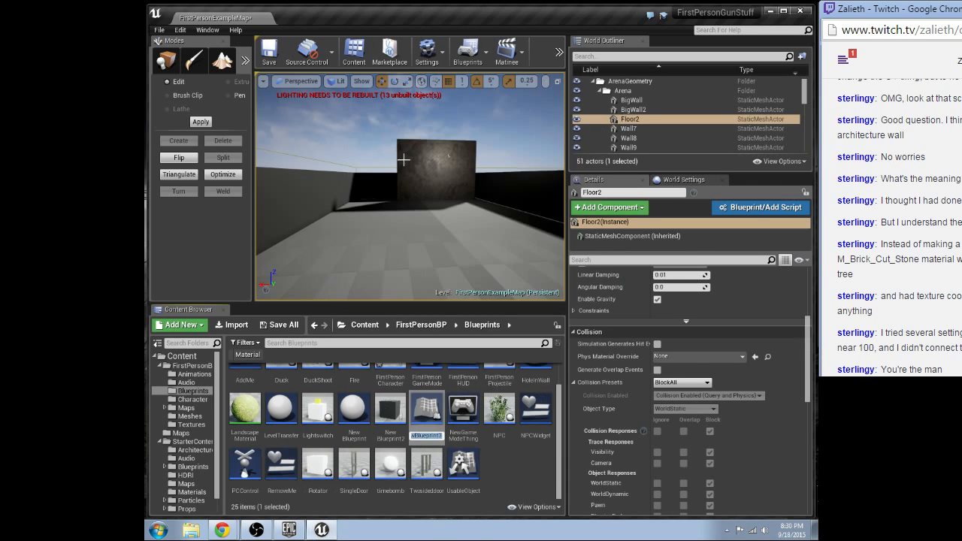
pyautogui.write('F')
pyautogui.press('Return')
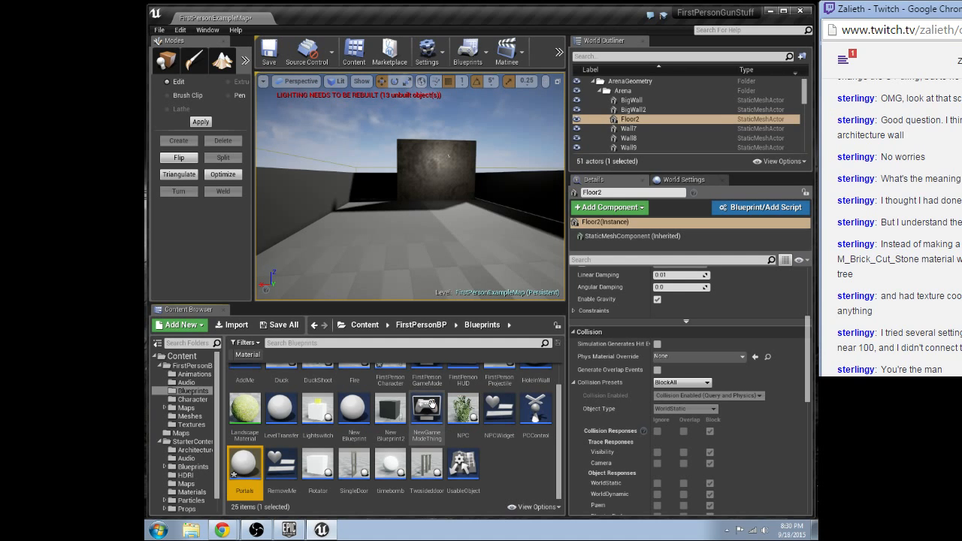
pyautogui.doubleClick(247, 472)
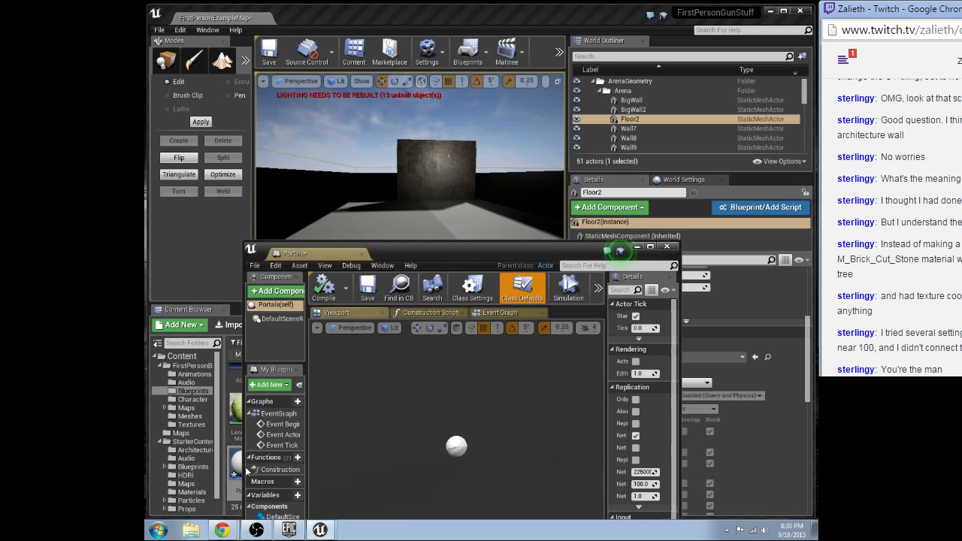
pyautogui.moveTo(474, 245); pyautogui.dragTo(474, 0)
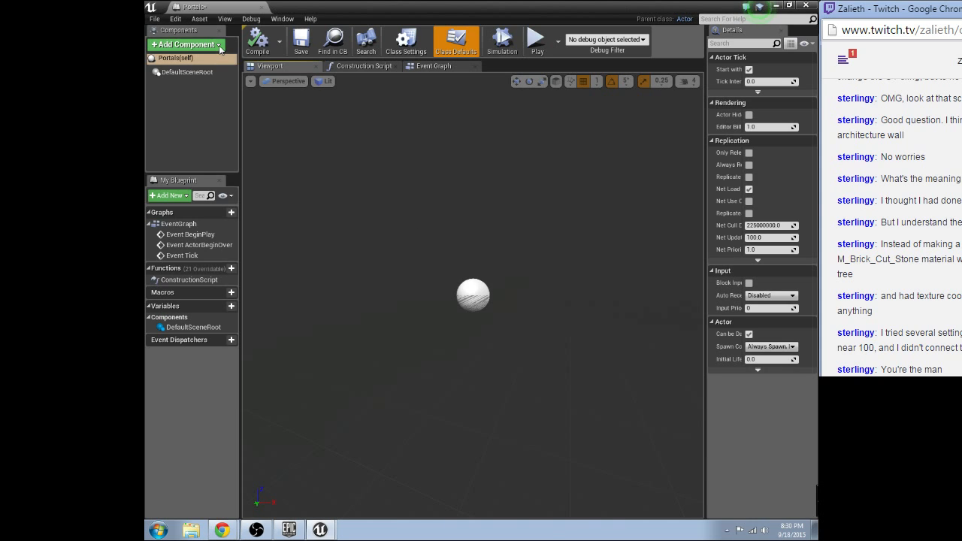
# Add a Box Collision component to the Portals Blueprint under the default scene root.
pyautogui.click(186, 45)
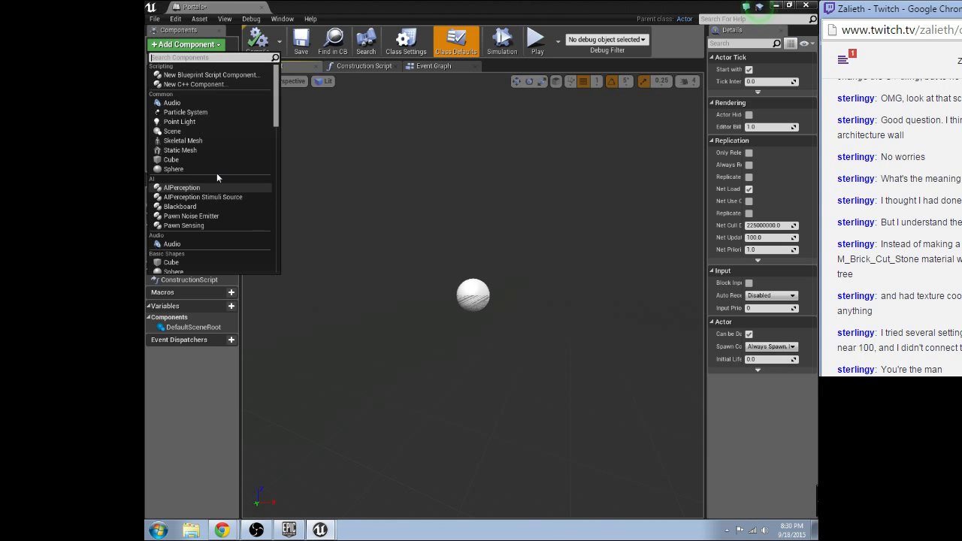
pyautogui.scroll(-4, 197, 201)
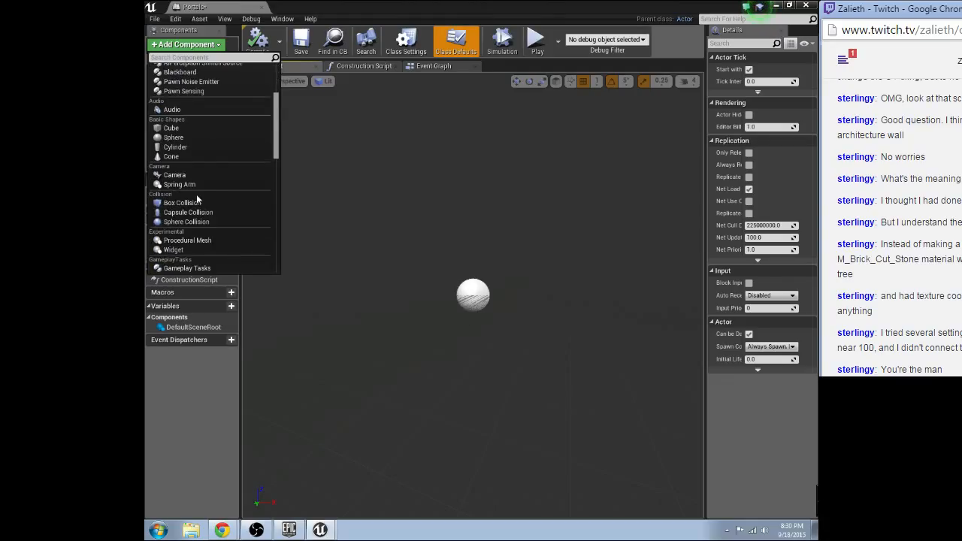
pyautogui.scroll(-1, 197, 201)
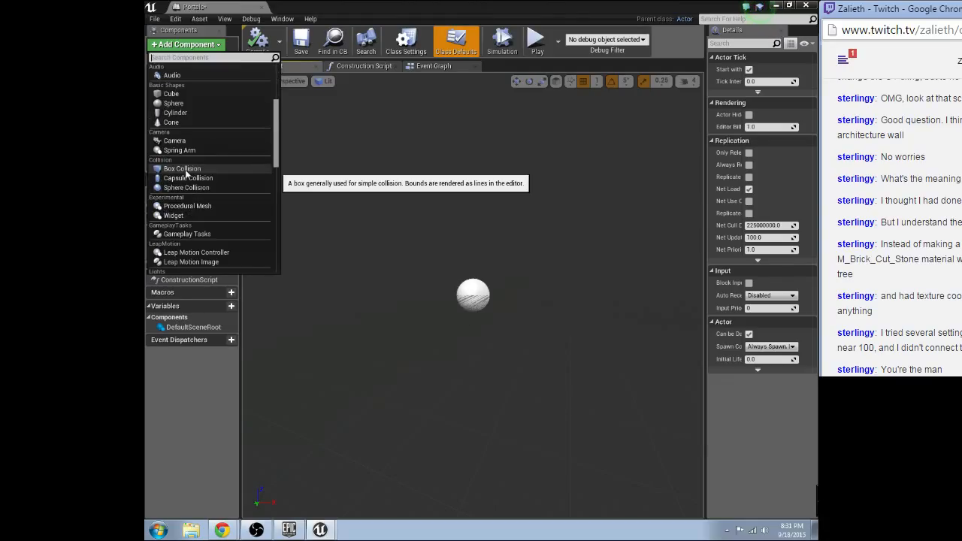
pyautogui.click(184, 170)
# Scale the collision box vertically to about 2.2 on the Z axis.
pyautogui.click(474, 285)
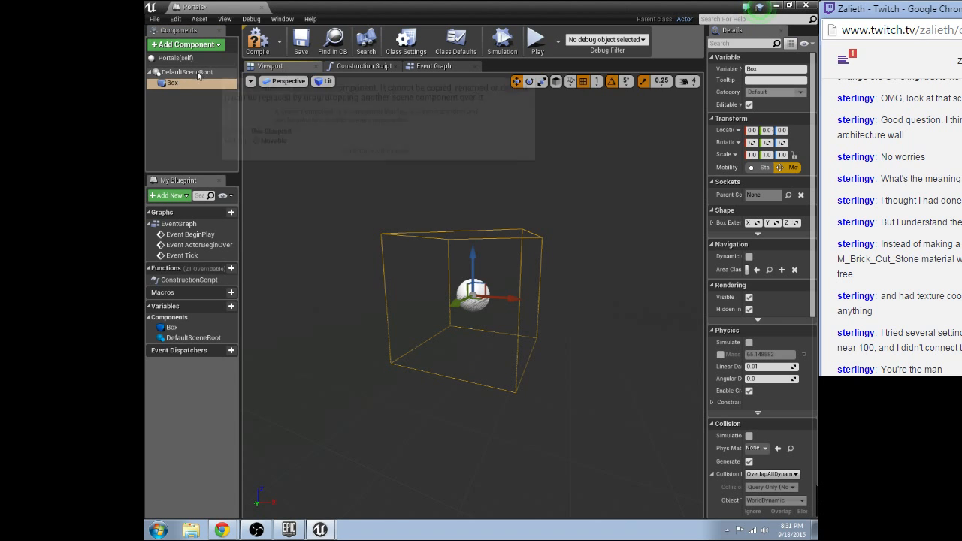
pyautogui.press('space')
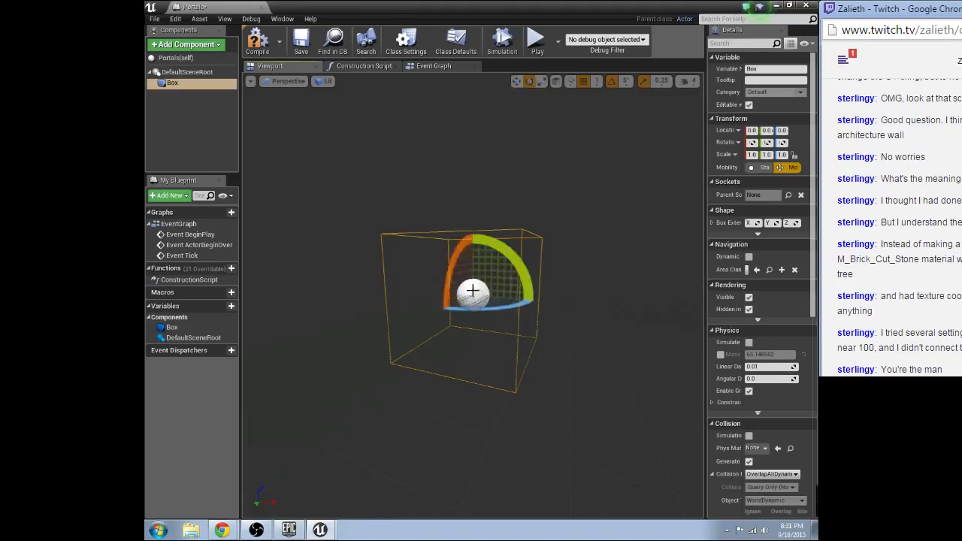
pyautogui.press('space')
pyautogui.moveTo(473, 274); pyautogui.dragTo(472, 217)
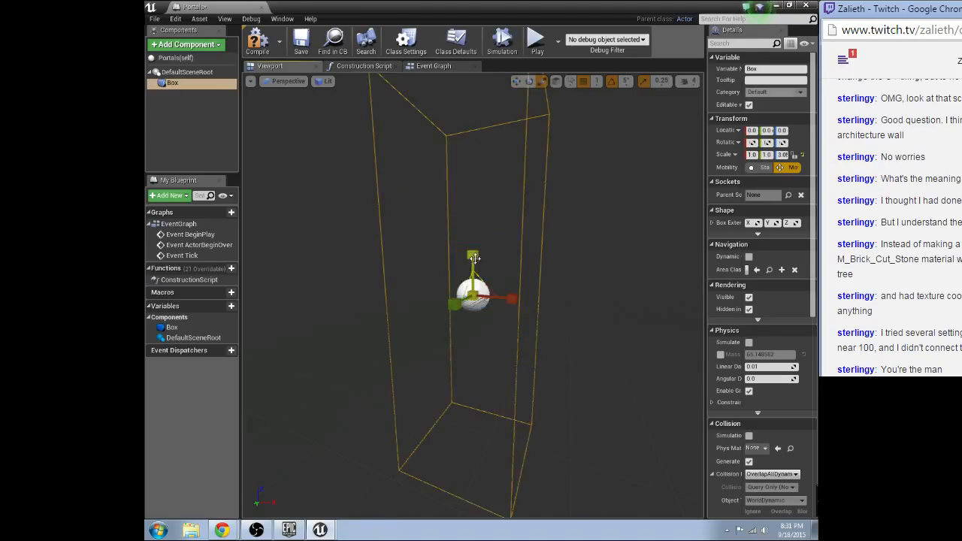
pyautogui.moveTo(474, 258); pyautogui.dragTo(474, 280)
pyautogui.press('space')
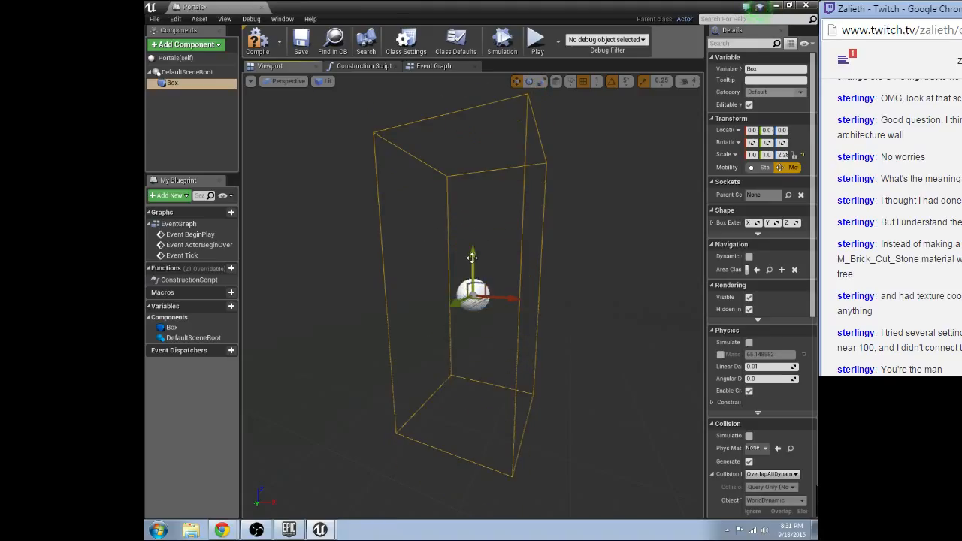
# Move the collision box along the Y axis to 31, so the root sphere sits at its side.
pyautogui.moveTo(473, 304); pyautogui.dragTo(320, 308, button='right')
pyautogui.moveTo(389, 304)
pyautogui.mouseDown(button='right')
pyautogui.moveTo(292, 301)
pyautogui.moveTo(388, 305)
pyautogui.mouseUp(button='right')
pyautogui.moveTo(389, 304); pyautogui.dragTo(301, 319)
pyautogui.moveTo(301, 319); pyautogui.dragTo(385, 328, button='right')
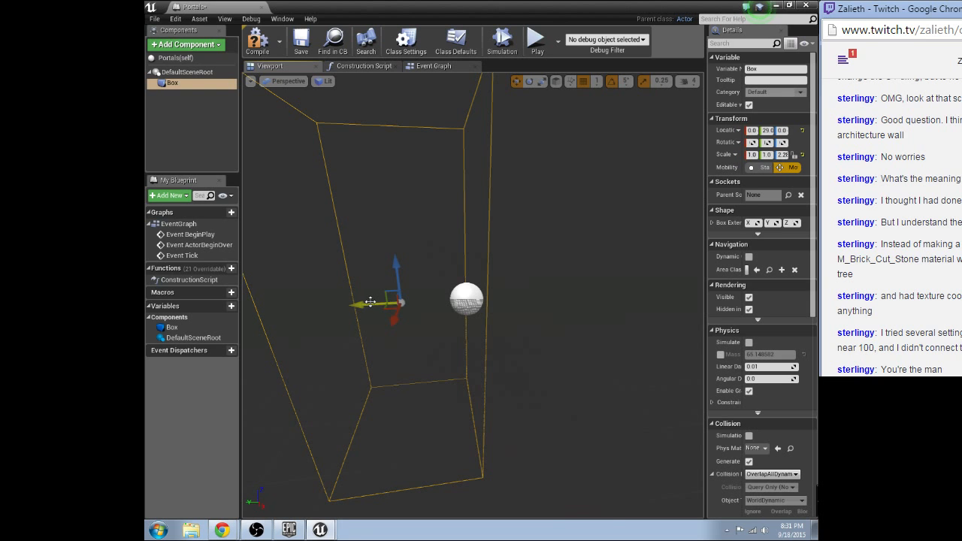
pyautogui.moveTo(370, 302); pyautogui.dragTo(377, 299)
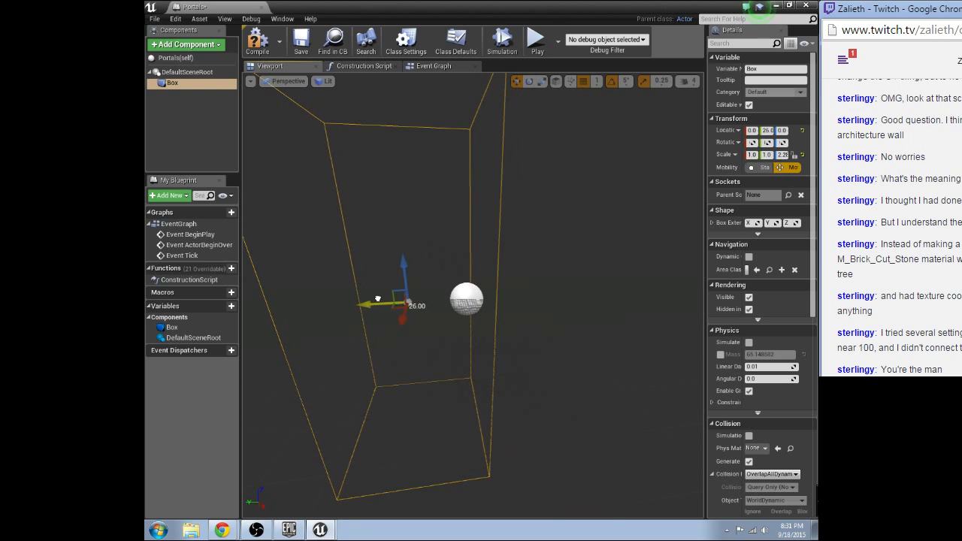
pyautogui.moveTo(382, 299); pyautogui.dragTo(440, 303, button='right')
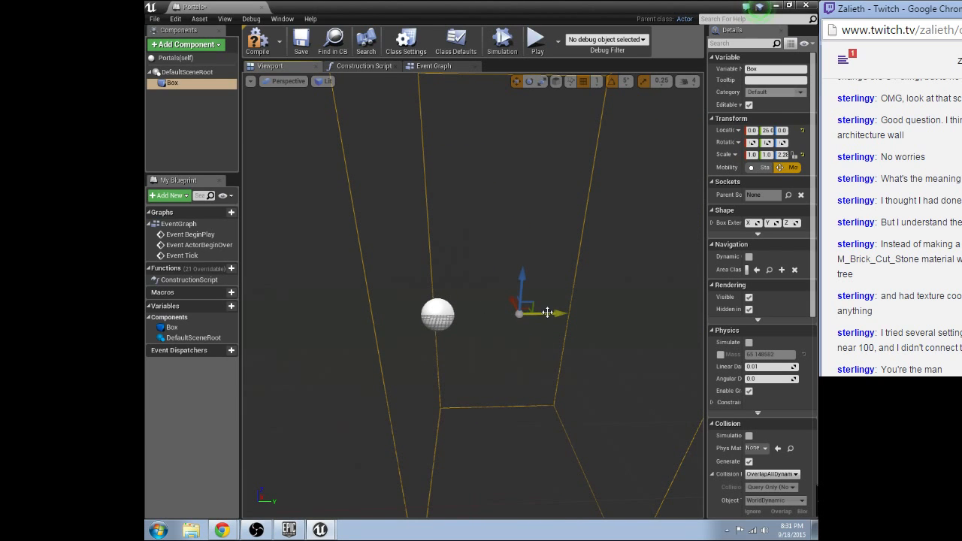
pyautogui.moveTo(547, 312); pyautogui.dragTo(565, 306)
pyautogui.moveTo(564, 305); pyautogui.dragTo(566, 325, button='right')
pyautogui.click(606, 336)
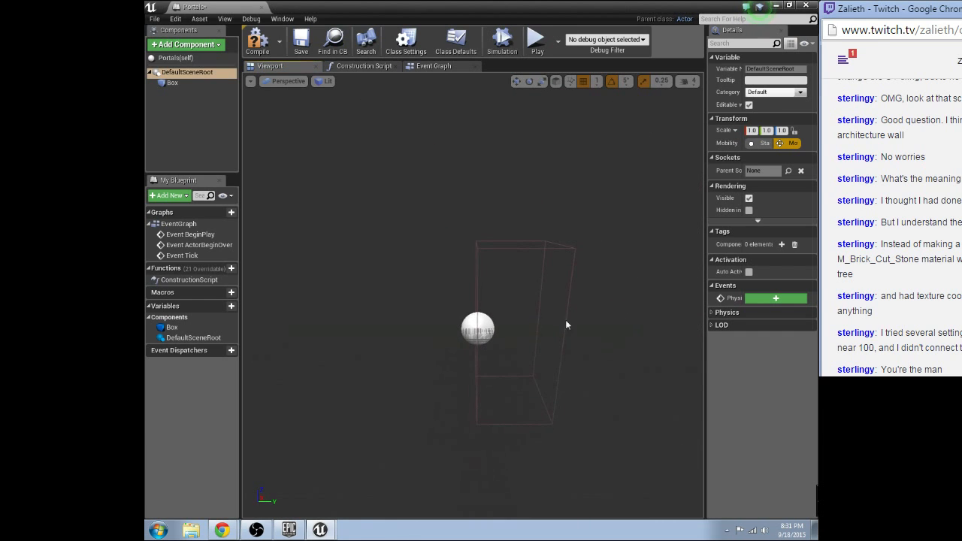
pyautogui.click(477, 298)
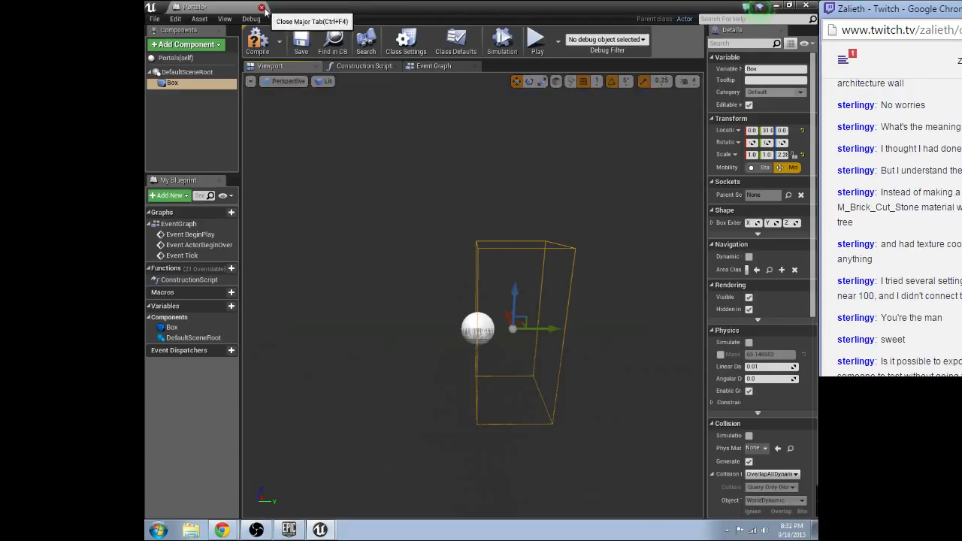
# Close the Portals Blueprint editor and try packaging the project for Windows (64-bit) with the Desktop as the output folder.
pyautogui.click(261, 8)
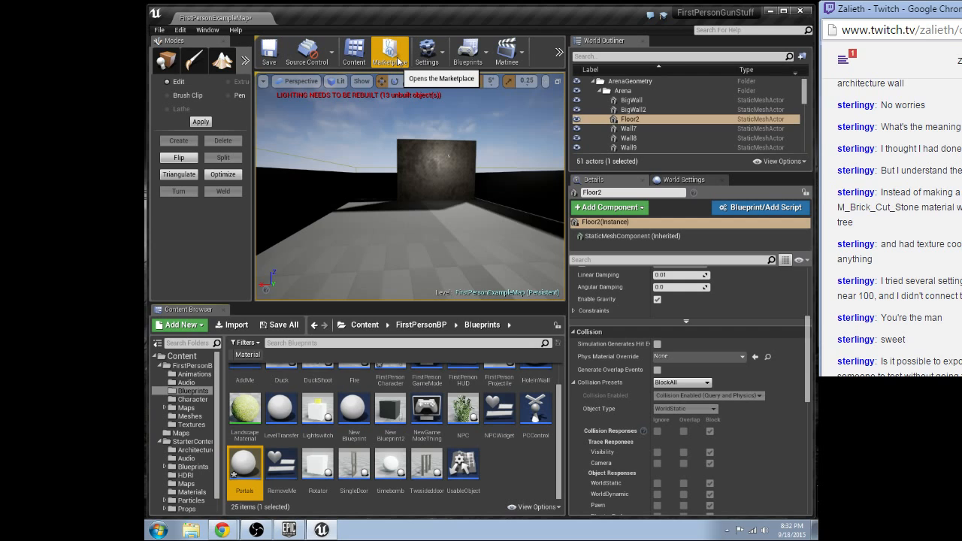
pyautogui.click(159, 30)
pyautogui.moveTo(248, 201)
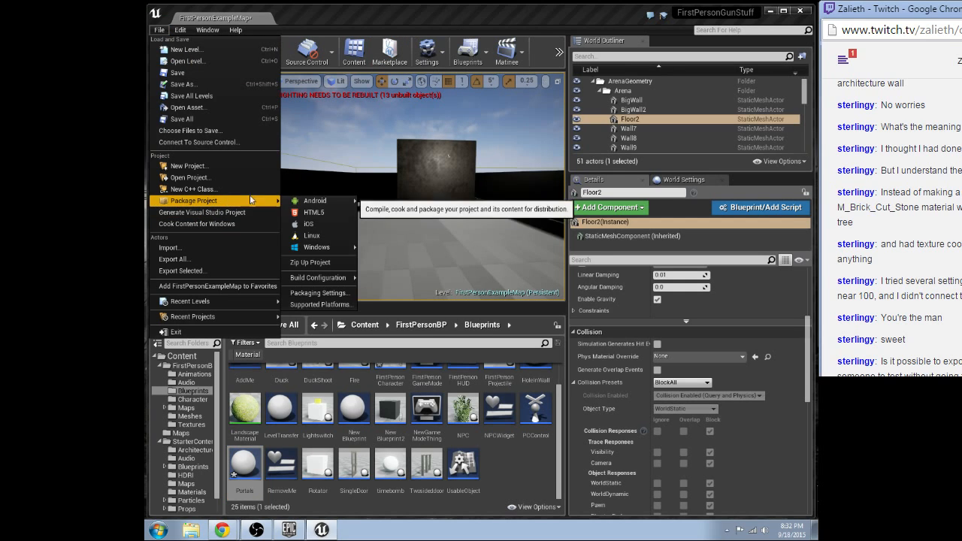
pyautogui.moveTo(321, 249)
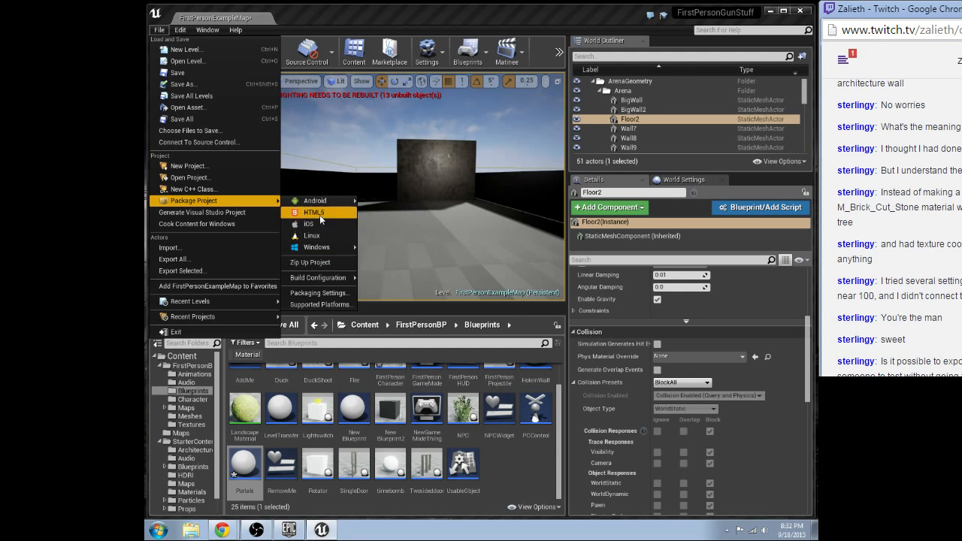
pyautogui.moveTo(338, 205)
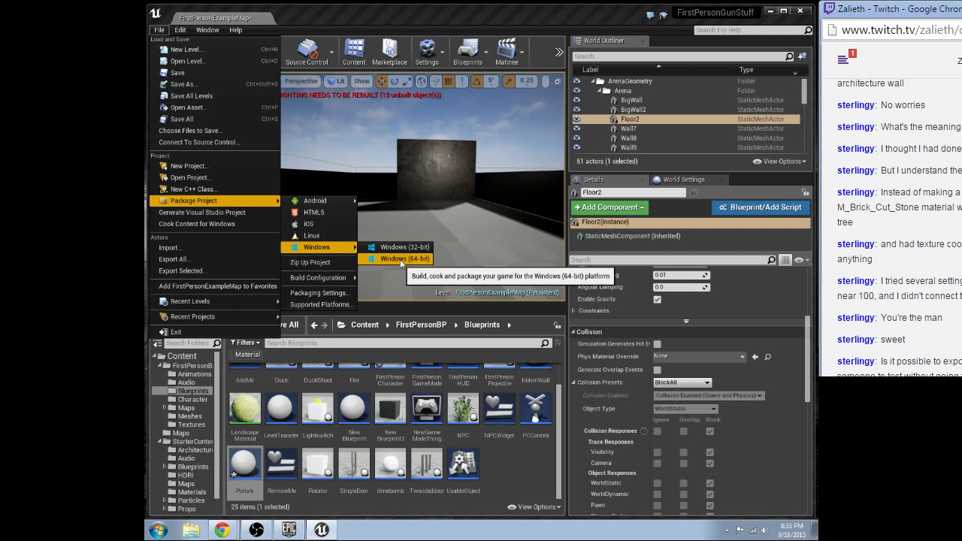
pyautogui.click(399, 259)
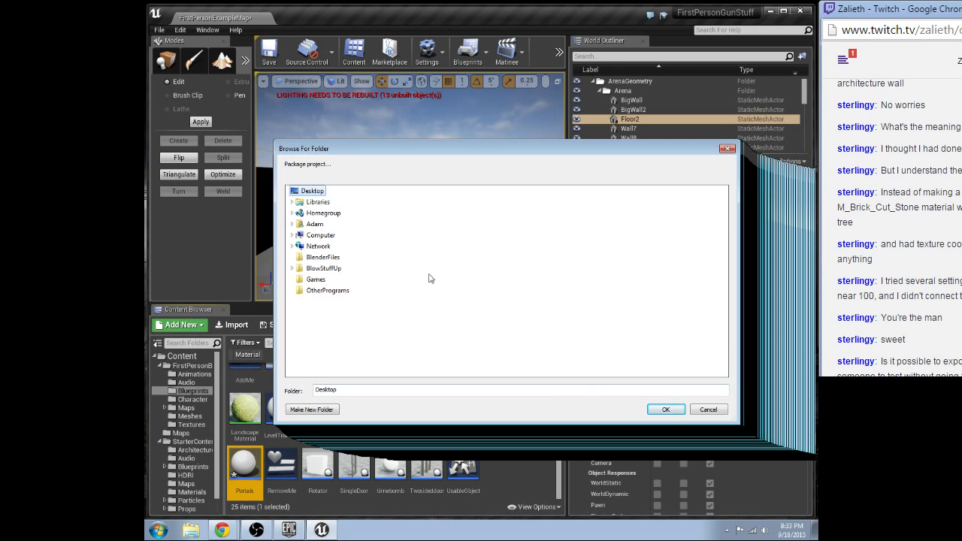
pyautogui.click(667, 410)
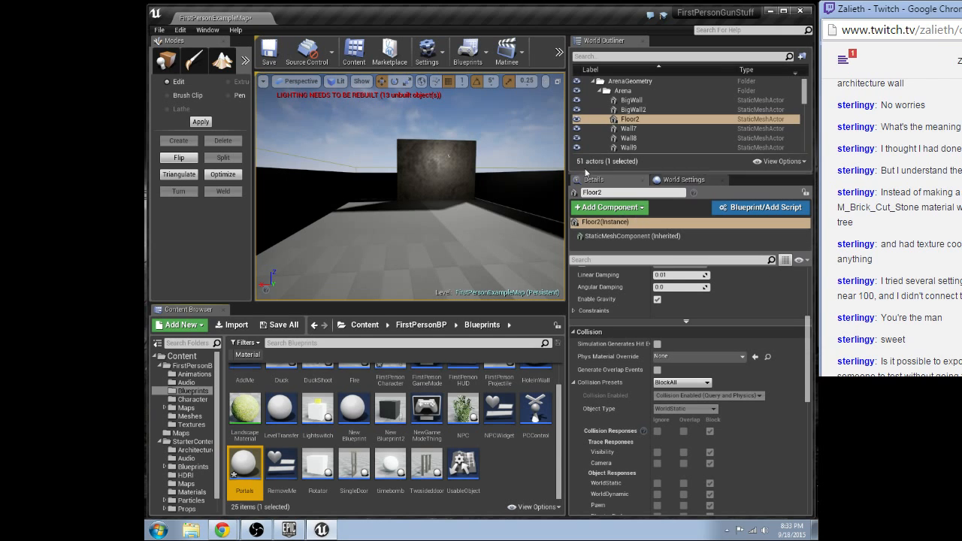
# Examine the arena around Floor2, from outside its walls and from inside near the First Person Template text.
pyautogui.moveTo(474, 190); pyautogui.dragTo(473, 189, button='right')
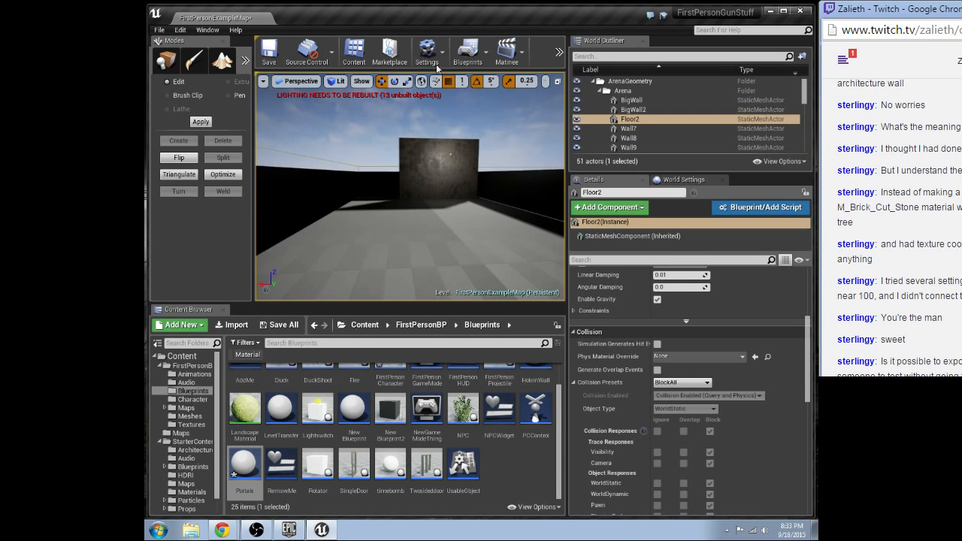
pyautogui.press('f')
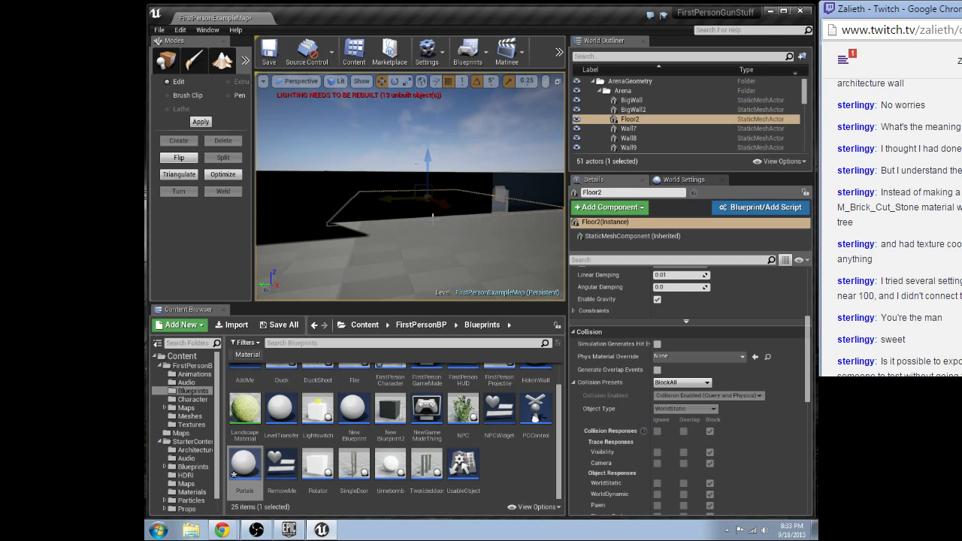
pyautogui.press('w')
pyautogui.moveTo(410, 234); pyautogui.dragTo(323, 225, button='right')
pyautogui.press('w')
pyautogui.press('s')
pyautogui.moveTo(467, 181); pyautogui.dragTo(382, 188, button='right')
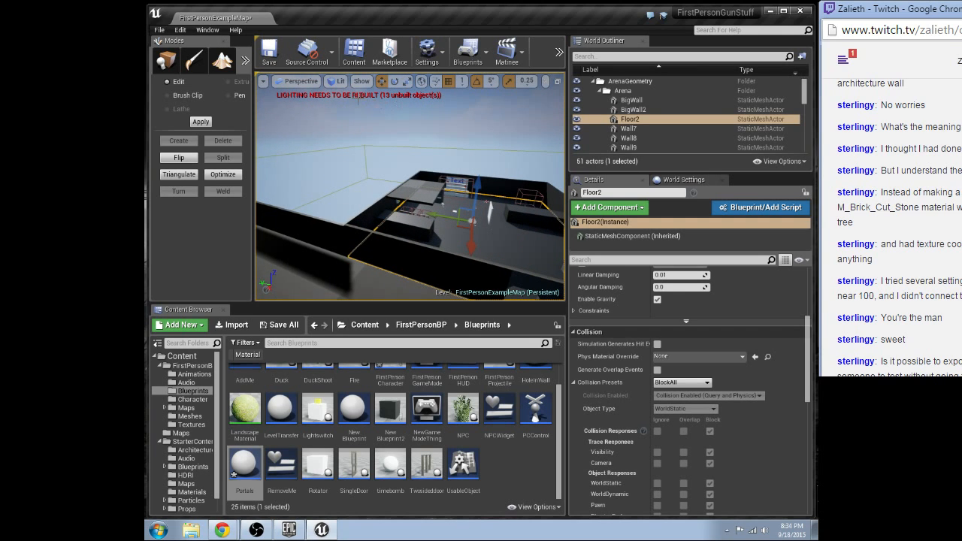
pyautogui.moveTo(435, 233); pyautogui.dragTo(415, 229, button='right')
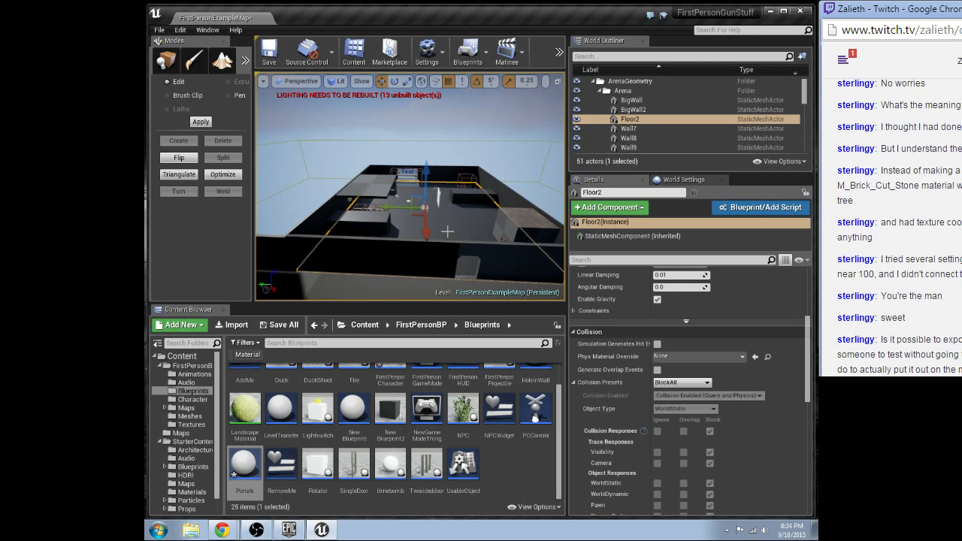
pyautogui.moveTo(446, 241)
pyautogui.mouseDown(button='right')
pyautogui.moveTo(447, 320)
pyautogui.moveTo(466, 328)
pyautogui.moveTo(457, 240)
pyautogui.moveTo(434, 228)
pyautogui.mouseUp(button='right')
pyautogui.press('w')
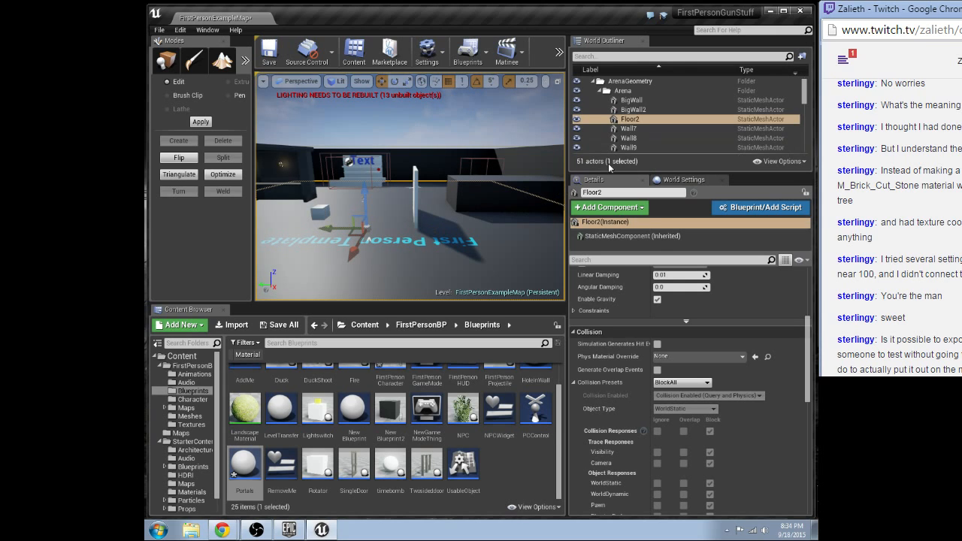
# Look through the project's Content, FirstPersonBP and StarterContent folders for levels, and leave without opening one.
pyautogui.click(159, 30)
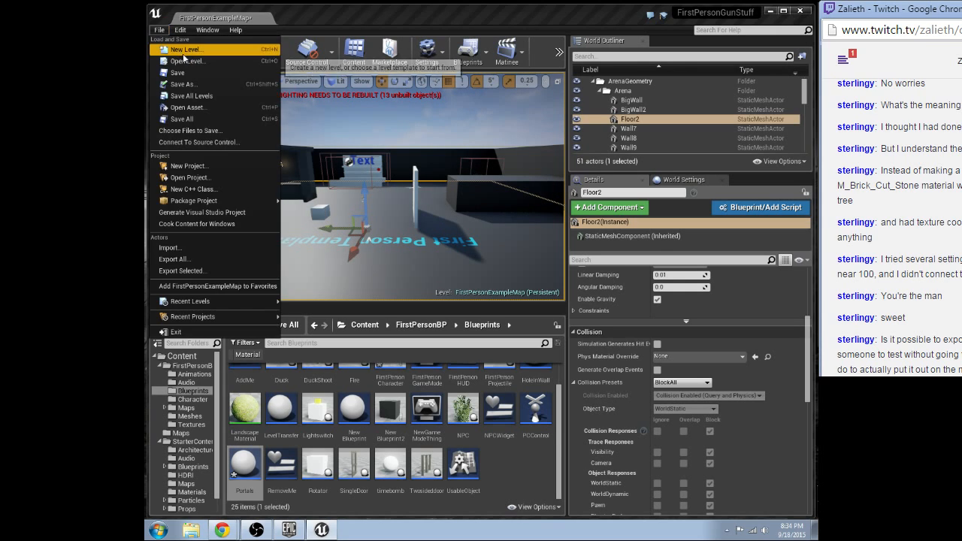
pyautogui.click(187, 61)
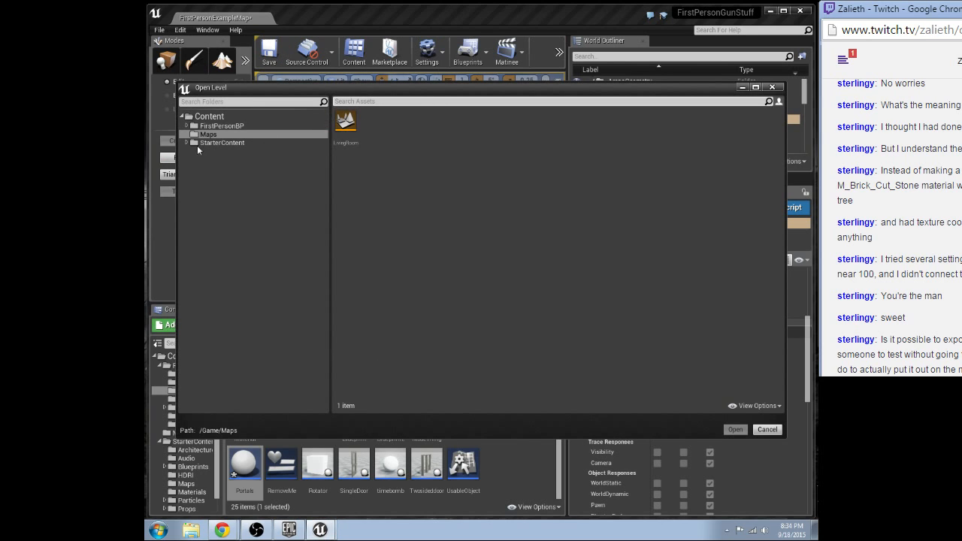
pyautogui.click(218, 125)
pyautogui.click(222, 142)
pyautogui.click(218, 125)
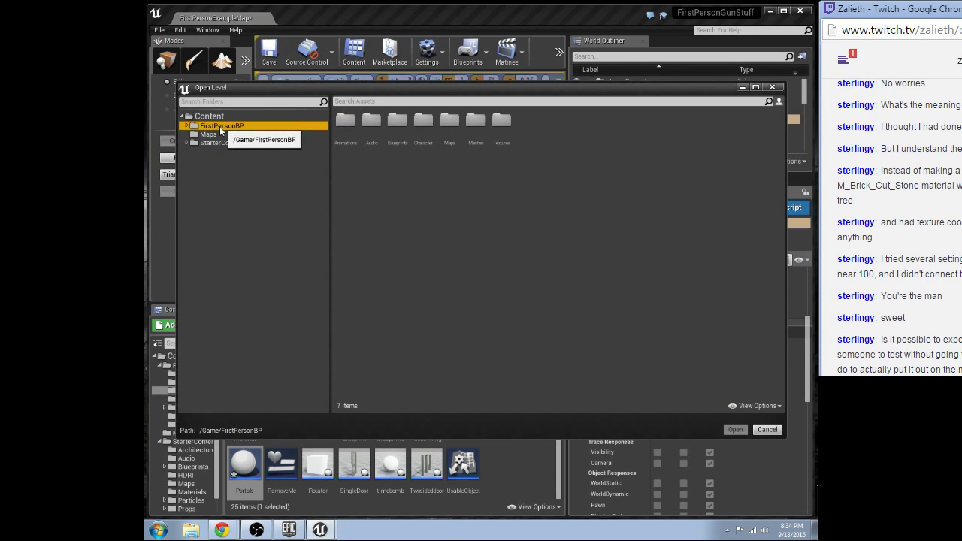
pyautogui.click(226, 117)
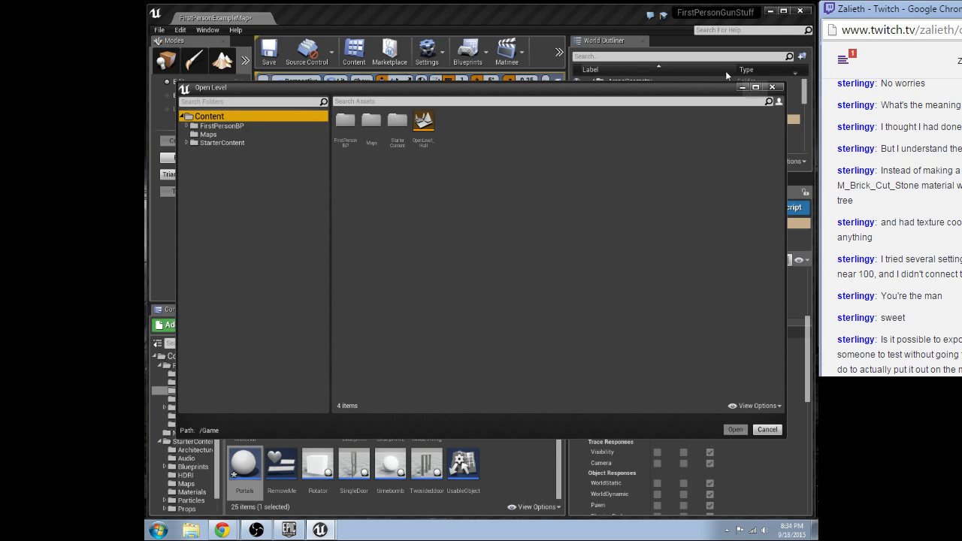
pyautogui.click(771, 88)
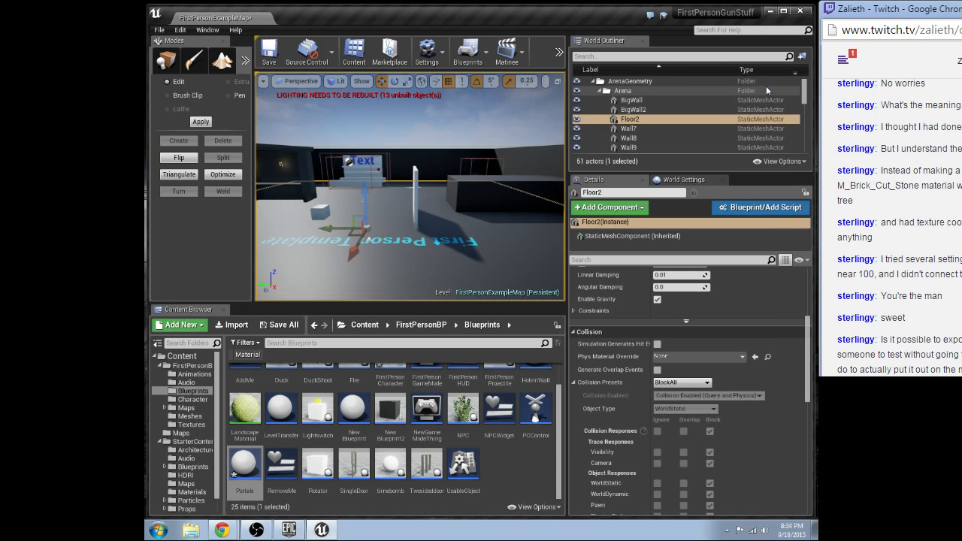
# Package the project for Windows (64-bit) into the Desktop folder.
pyautogui.click(158, 30)
pyautogui.moveTo(207, 200)
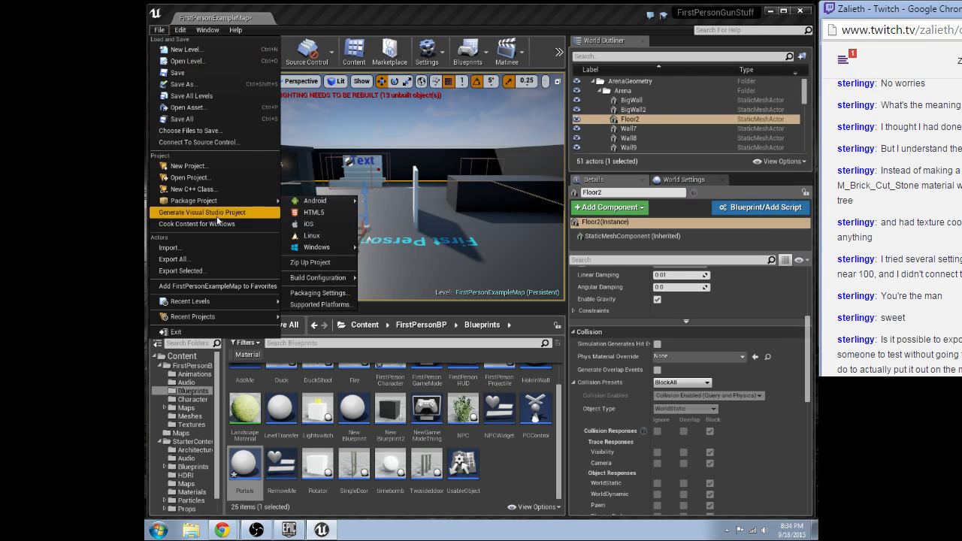
pyautogui.moveTo(323, 247)
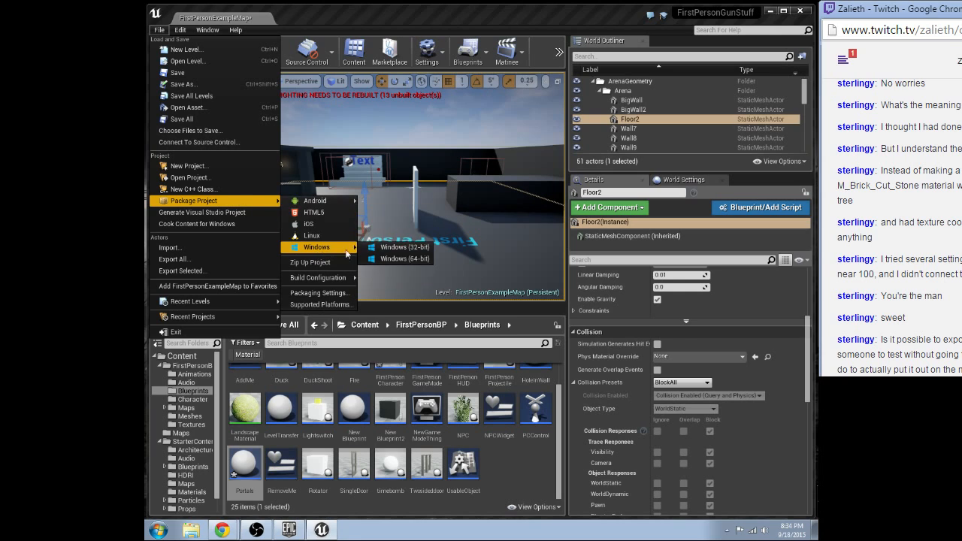
pyautogui.click(402, 259)
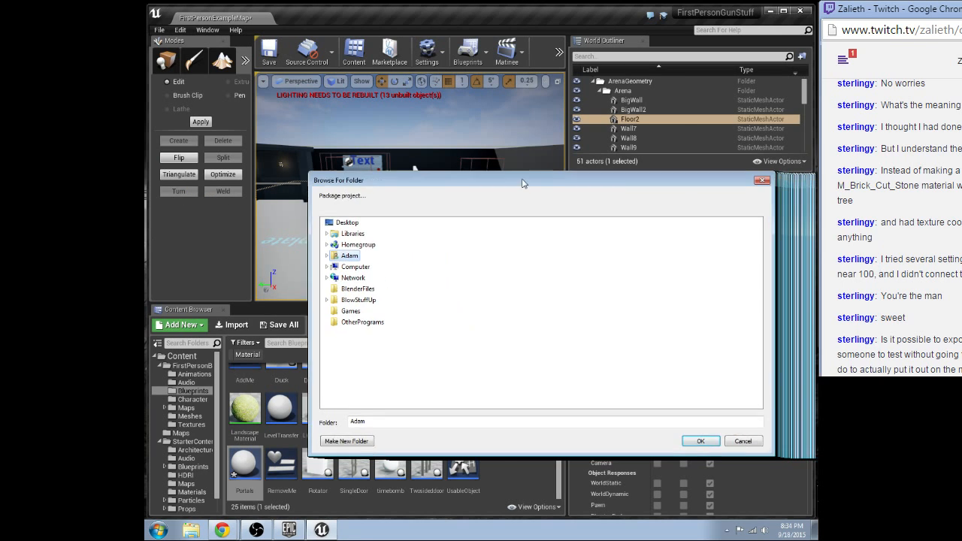
pyautogui.click(394, 223)
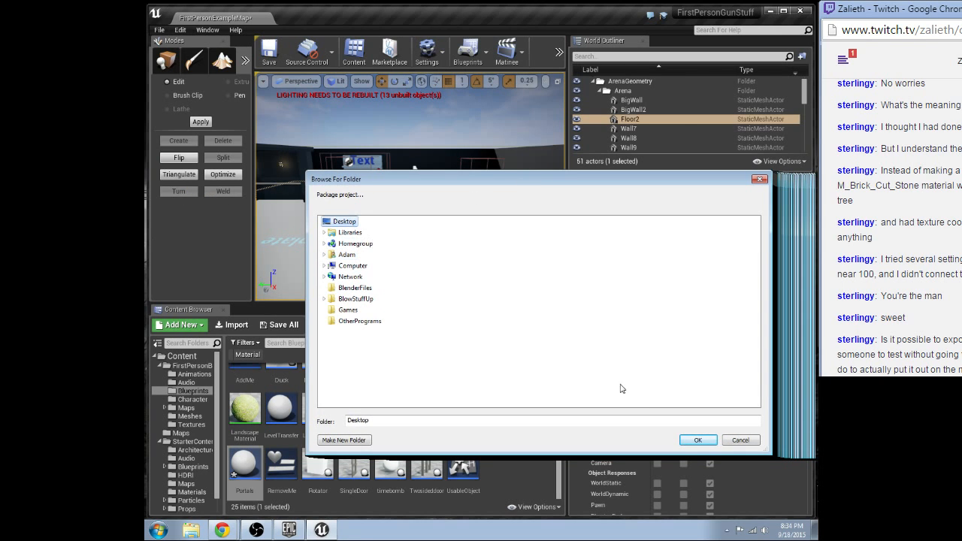
pyautogui.click(698, 441)
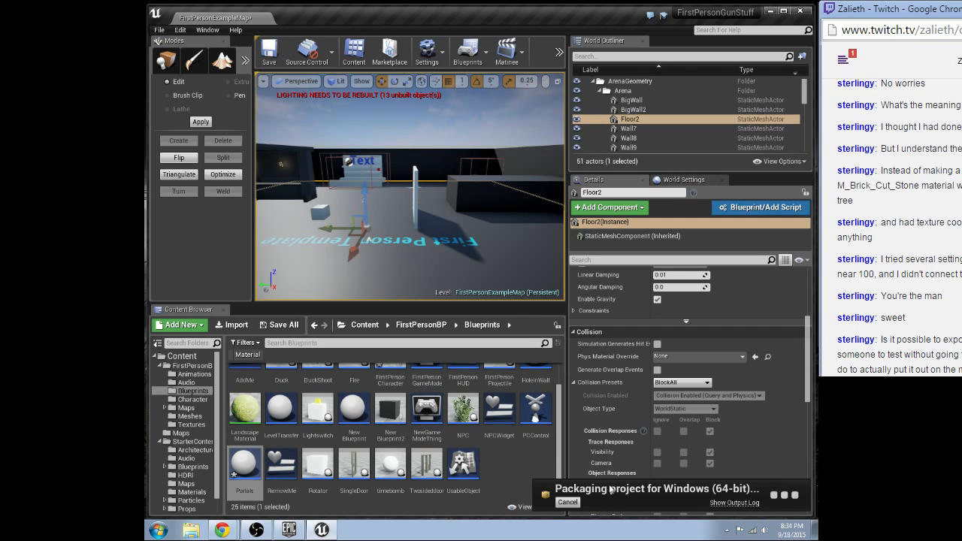
# Review the packaging output log and close it.
pyautogui.click(733, 503)
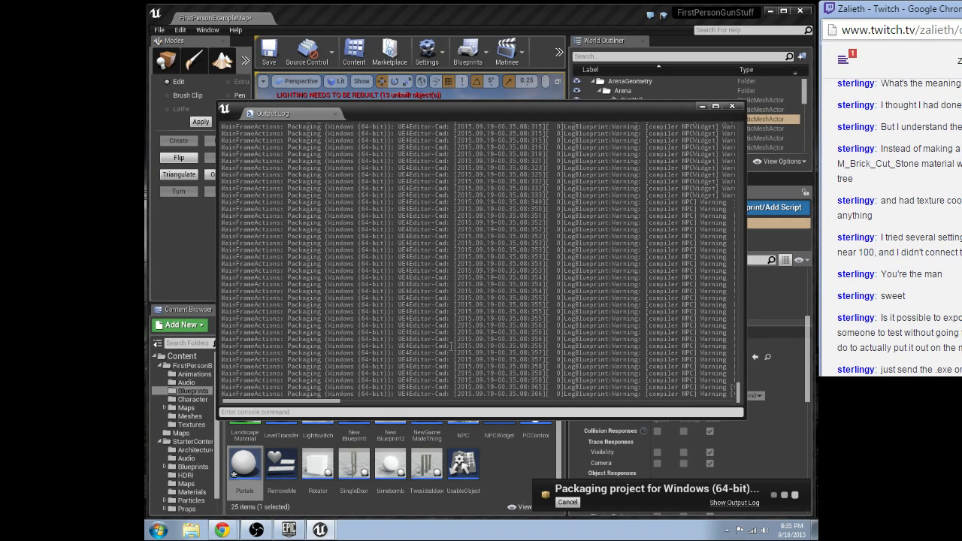
pyautogui.scroll(4, 451, 345)
pyautogui.click(726, 106)
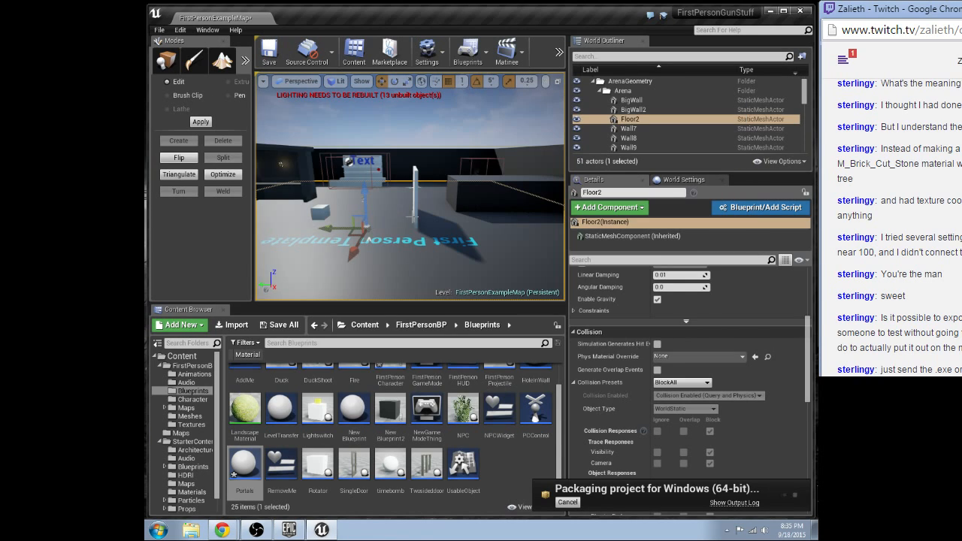
# Open the Portals Blueprint and display its collision box in the 3D viewport.
pyautogui.moveTo(396, 221); pyautogui.dragTo(478, 194, button='right')
pyautogui.moveTo(410, 186); pyautogui.dragTo(542, 197, button='right')
pyautogui.press('w')
pyautogui.moveTo(388, 218); pyautogui.dragTo(404, 250, button='right')
pyautogui.press('s')
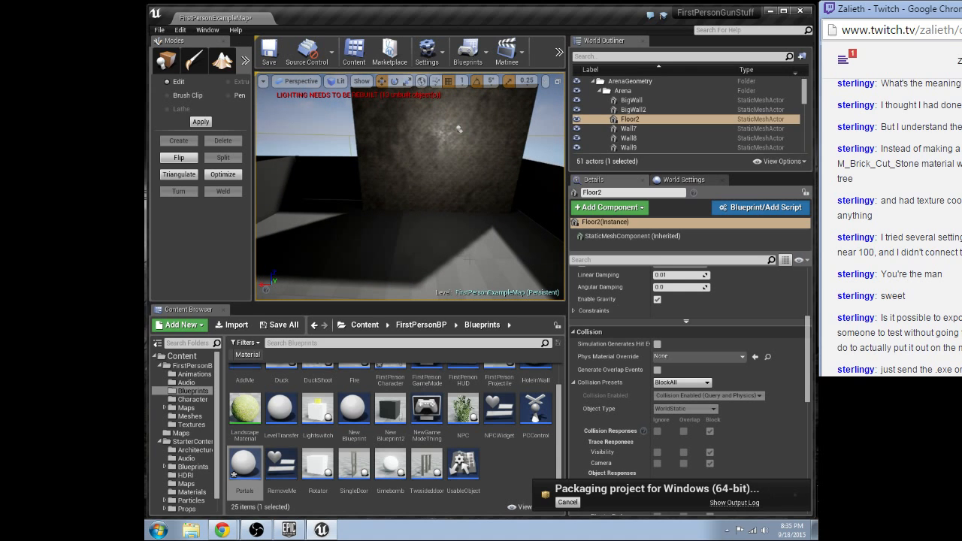
pyautogui.doubleClick(247, 469)
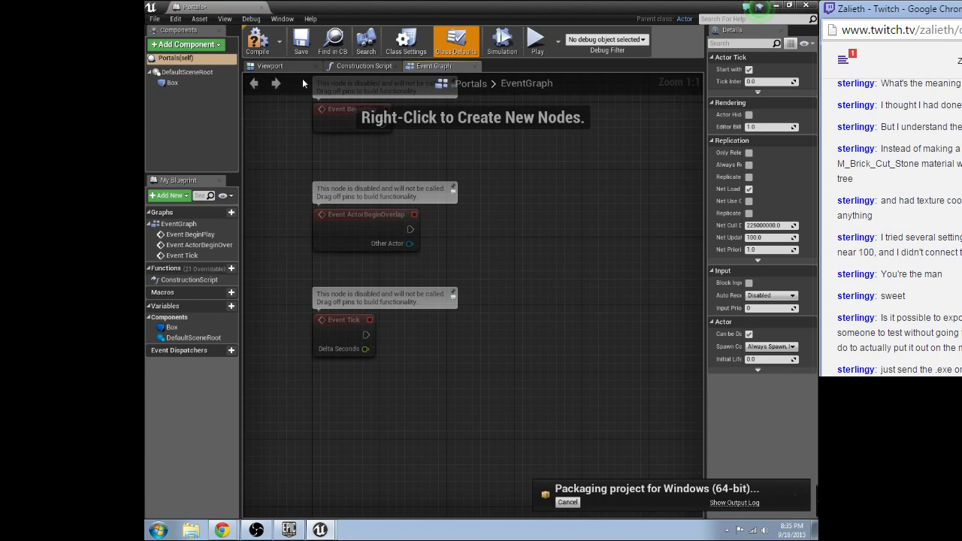
pyautogui.click(270, 66)
pyautogui.press('w')
pyautogui.moveTo(451, 294); pyautogui.dragTo(526, 278, button='right')
pyautogui.moveTo(466, 219); pyautogui.dragTo(466, 267, button='right')
pyautogui.press('s')
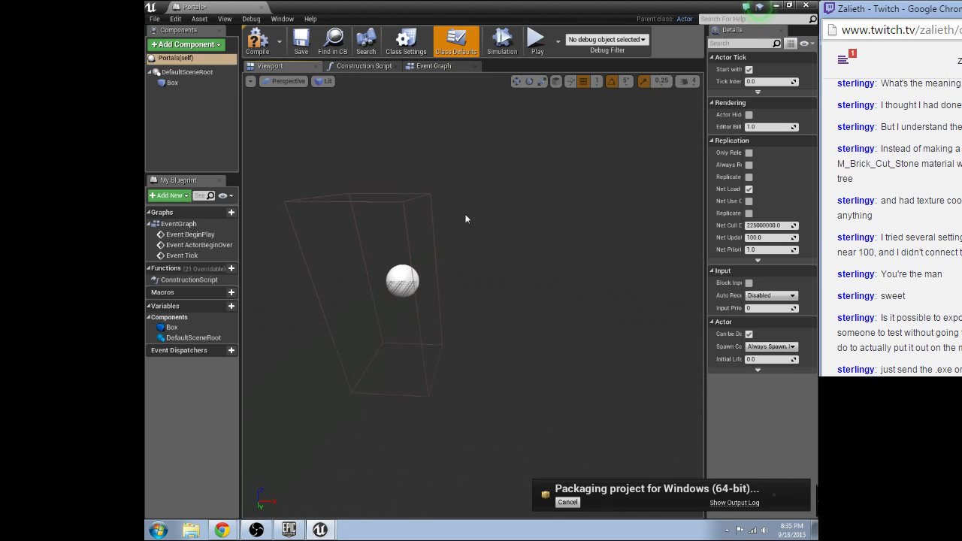
# Dock the Portals Blueprint editor in the main window next to the FirstPersonExampleMap level.
pyautogui.moveTo(311, 7); pyautogui.dragTo(521, 92)
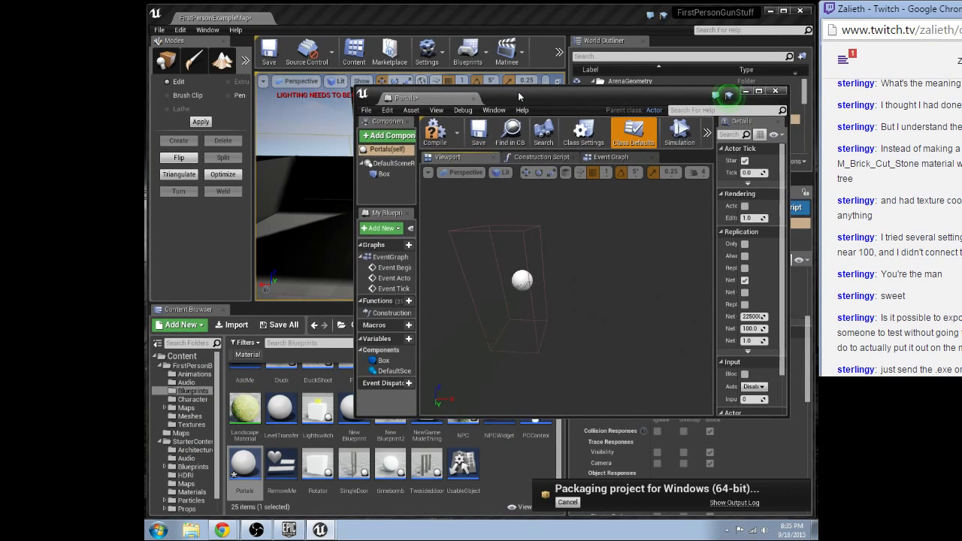
pyautogui.click(472, 98)
pyautogui.moveTo(346, 77); pyautogui.dragTo(274, 17)
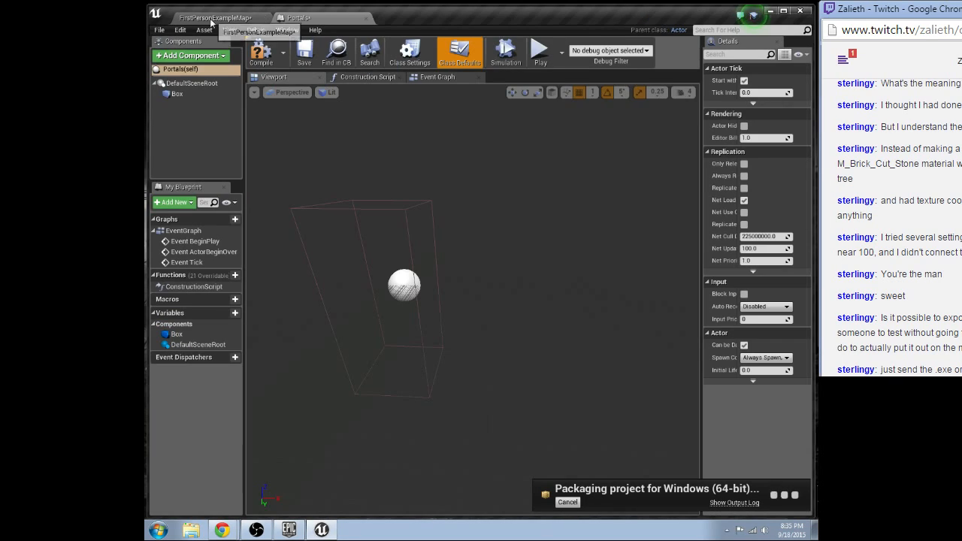
# Place a Portals actor on the arena floor in the FirstPersonExampleMap level.
pyautogui.click(211, 18)
pyautogui.moveTo(248, 470); pyautogui.dragTo(396, 273)
pyautogui.moveTo(467, 119); pyautogui.dragTo(432, 221, button='right')
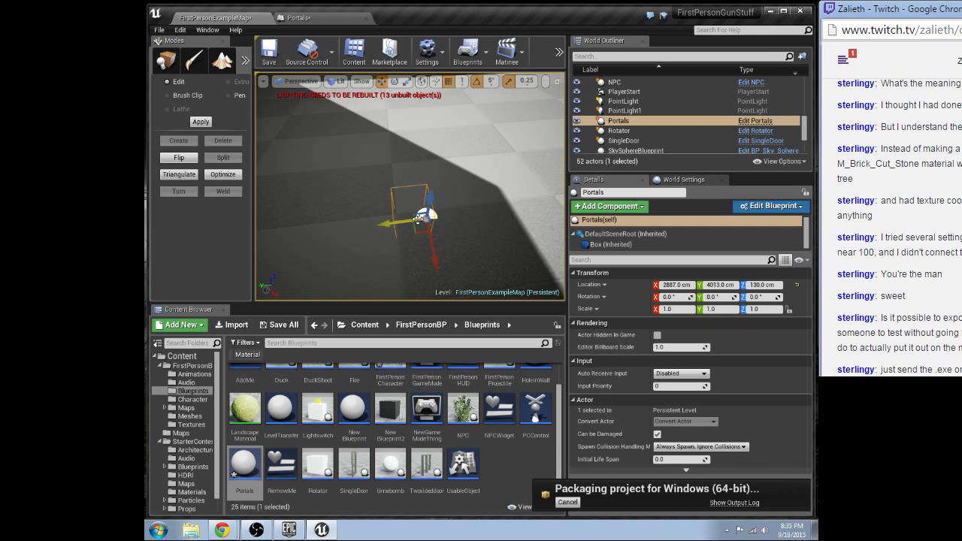
# Select the Box collision component in the Portals Blueprint's viewport and inspect it from above.
pyautogui.click(315, 17)
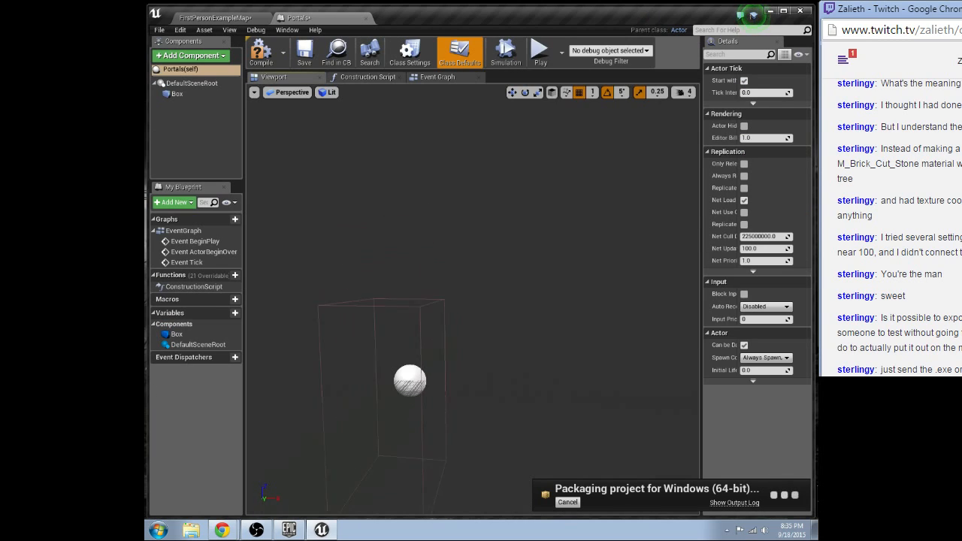
pyautogui.click(420, 313)
pyautogui.moveTo(418, 316); pyautogui.dragTo(424, 336, button='right')
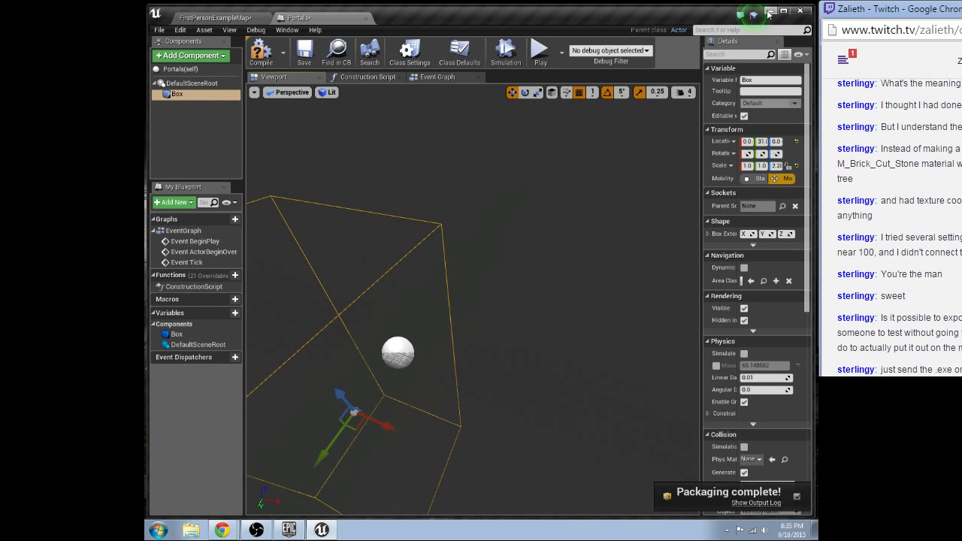
# Minimize the editor, close the Epic Games Launcher, and select the FirstPersonGunStuff application in the desktop's WindowsNoEditor folder.
pyautogui.click(768, 12)
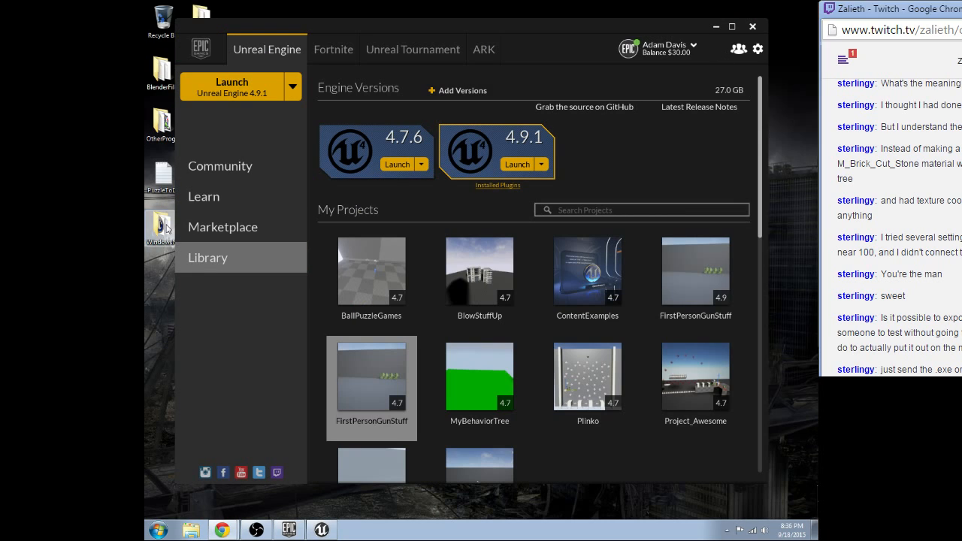
pyautogui.click(752, 27)
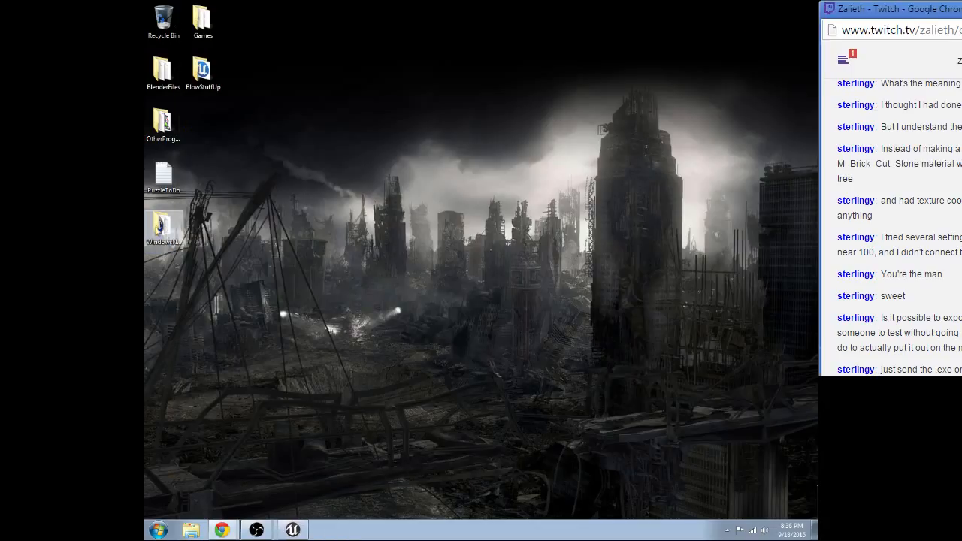
pyautogui.doubleClick(164, 227)
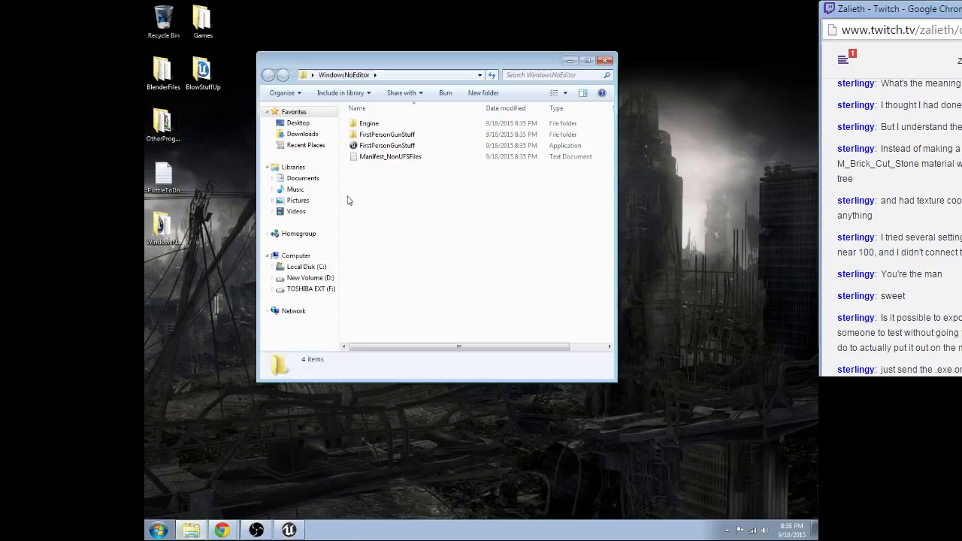
pyautogui.click(392, 146)
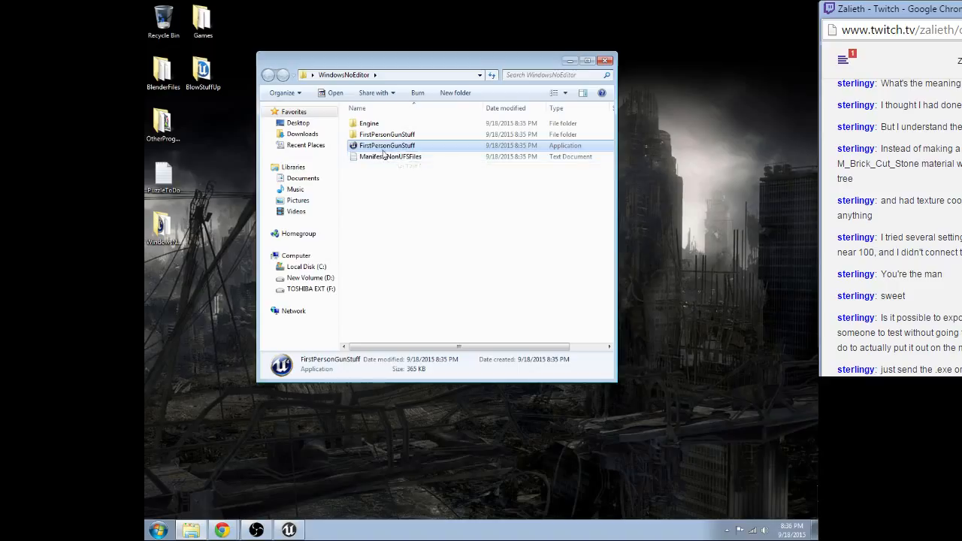
# Inspect the packaged build's FirstPersonGunStuff folder down to the PAK file in Content > Paks, and return to the WindowsNoEditor folder.
pyautogui.doubleClick(387, 136)
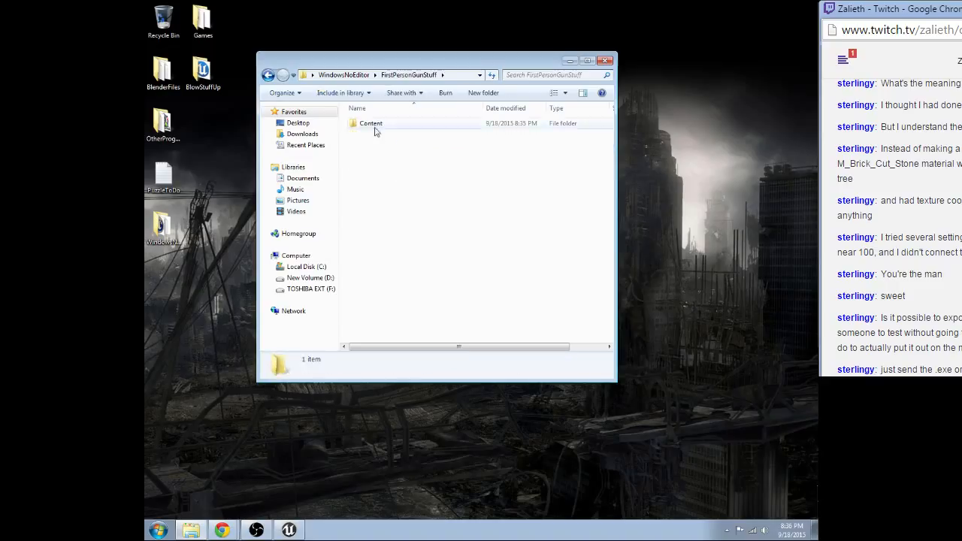
pyautogui.doubleClick(372, 125)
pyautogui.doubleClick(372, 124)
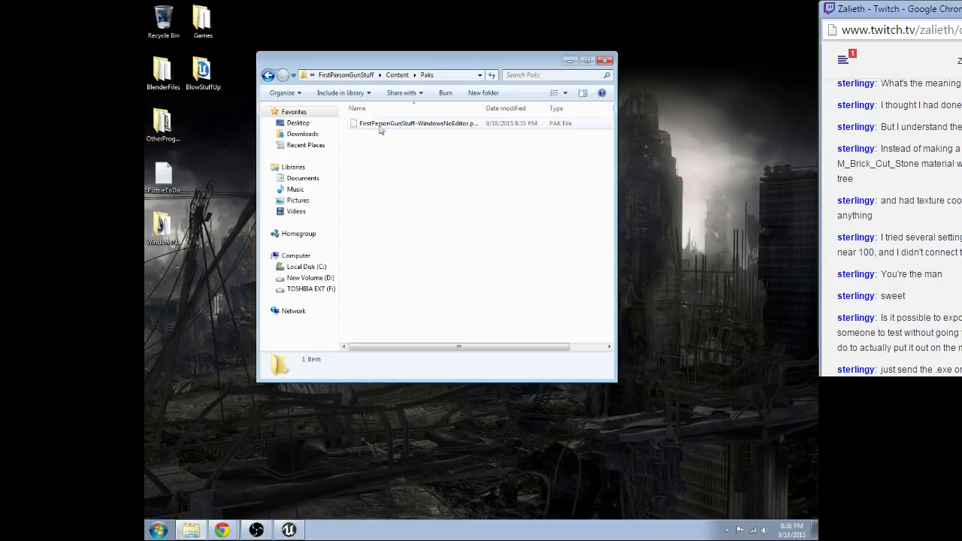
pyautogui.doubleClick(267, 75)
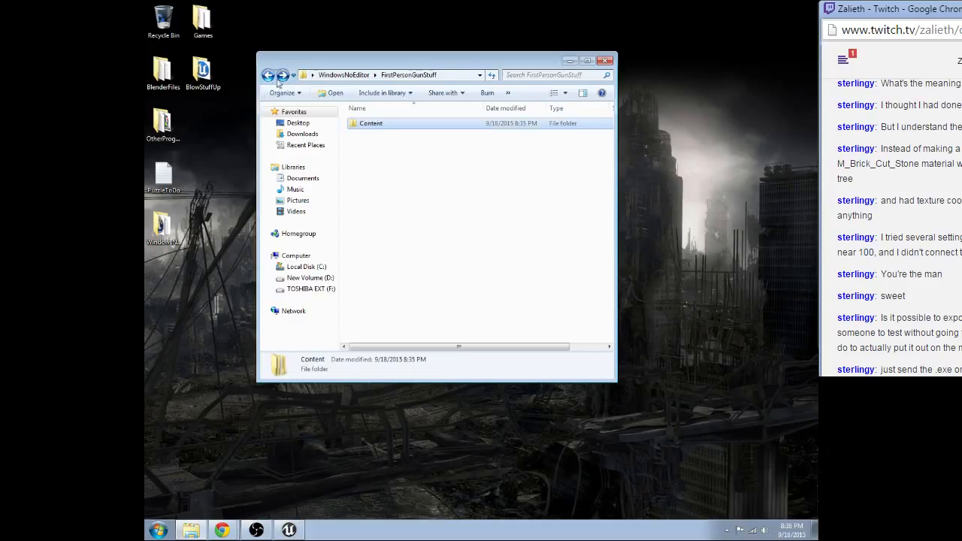
pyautogui.click(268, 76)
# Inspect the packaged build's Engine folder down to the third-party libraries in Binaries > ThirdParty.
pyautogui.doubleClick(372, 123)
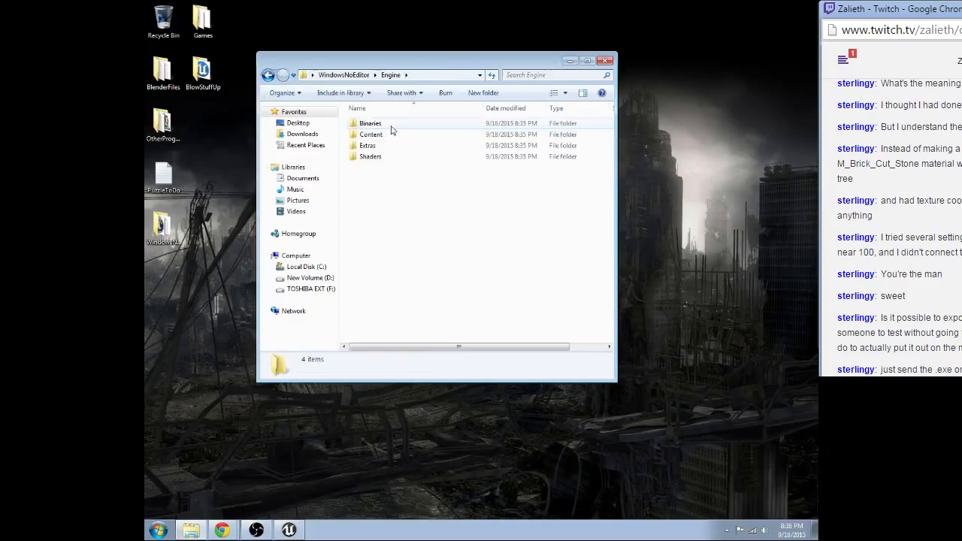
pyautogui.doubleClick(387, 125)
pyautogui.doubleClick(390, 125)
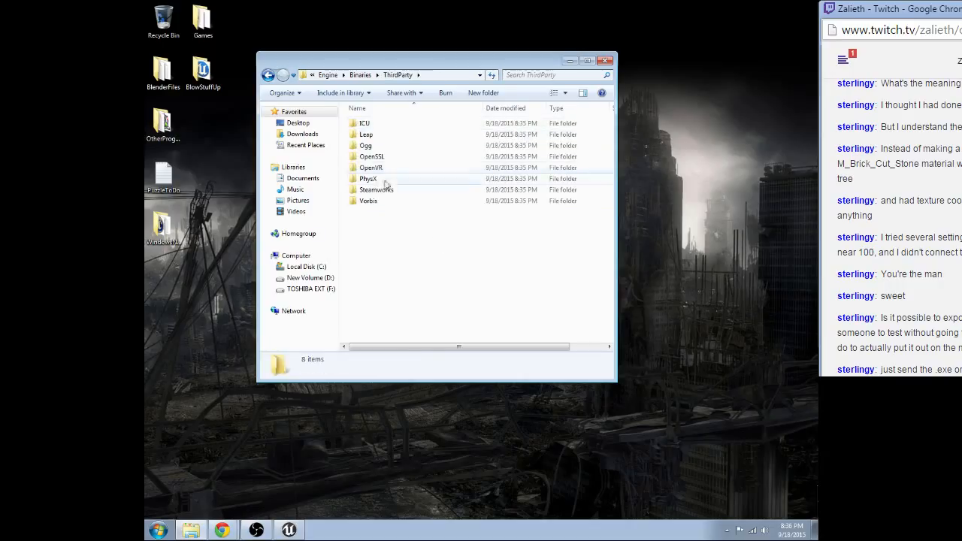
pyautogui.click(267, 75)
pyautogui.click(268, 75)
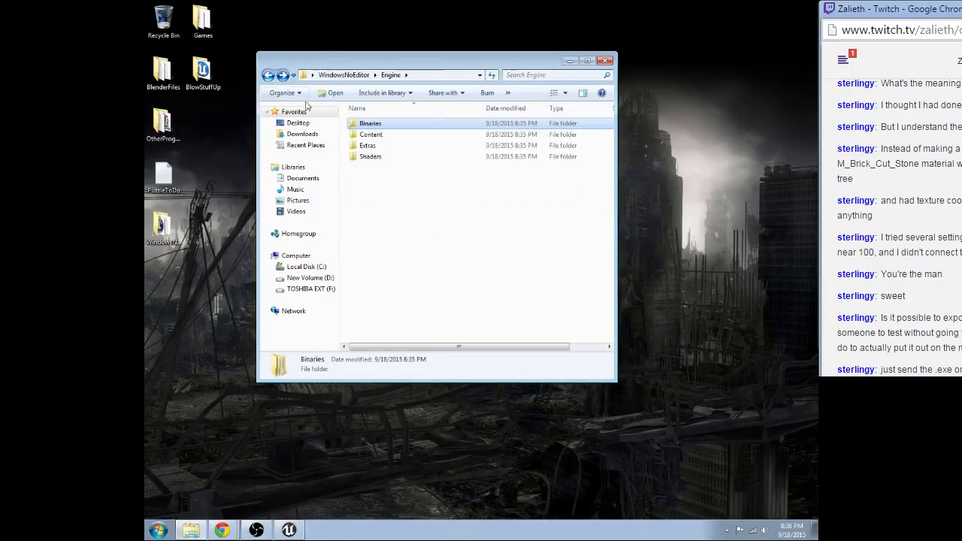
# Launch the FirstPersonGunStuff application from the WindowsNoEditor folder and allow it through Windows Firewall on private networks.
pyautogui.click(267, 75)
pyautogui.click(386, 148)
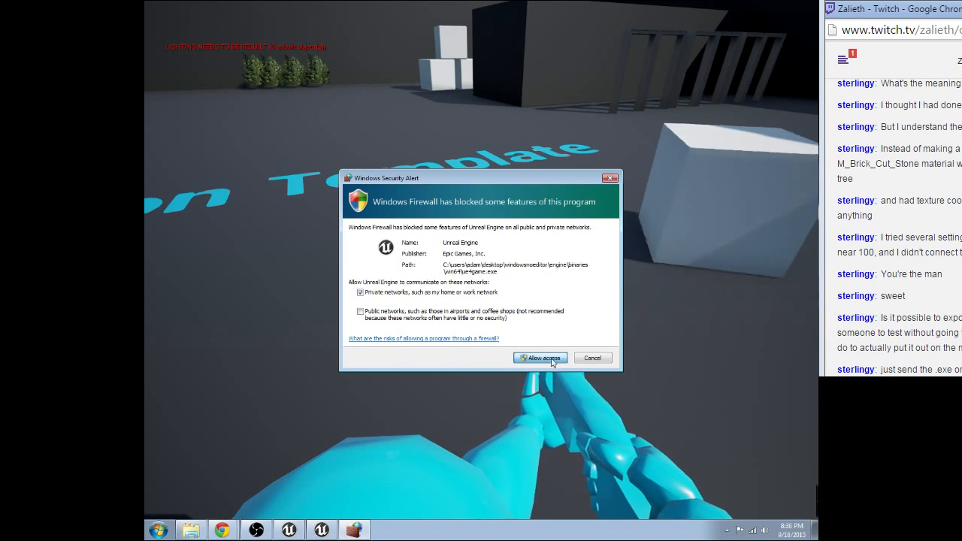
pyautogui.click(540, 358)
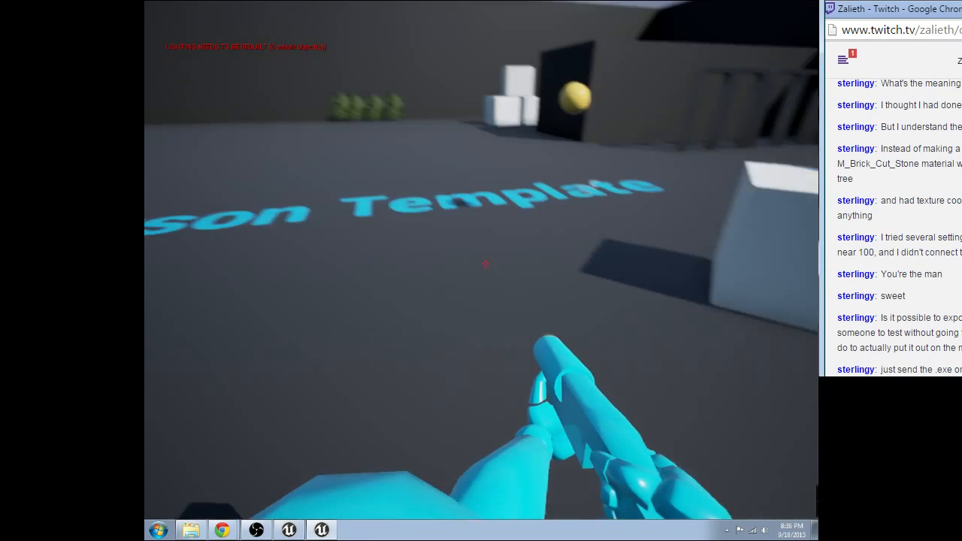
# Playtest the packaged game, moving, jumping and shooting around the bushes, stacked cubes, wall target and hanging lamps.
pyautogui.press('w')
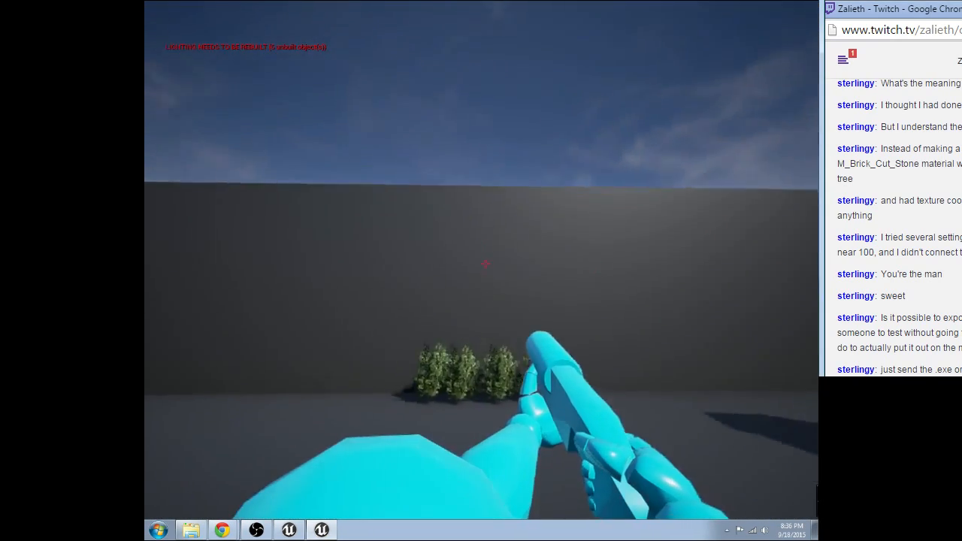
pyautogui.press('w')
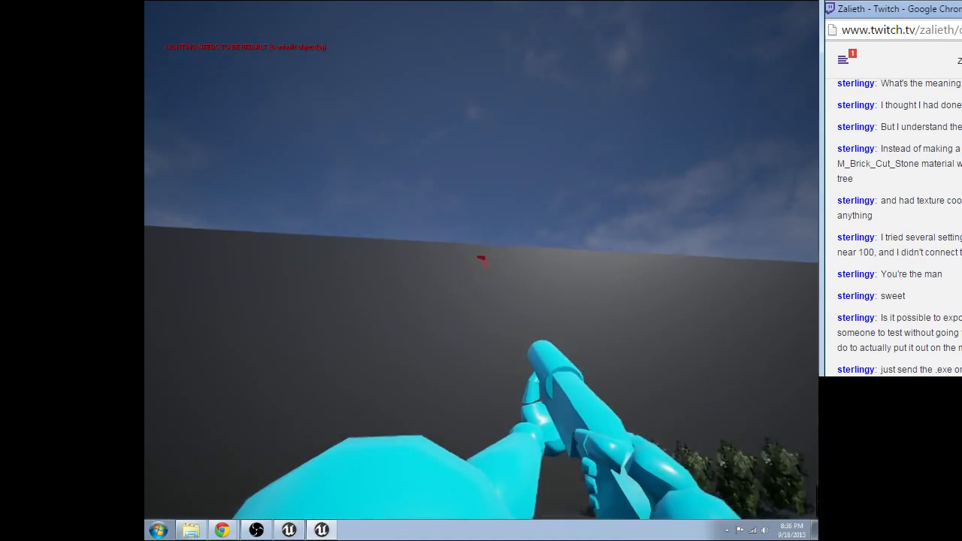
pyautogui.press('space')
pyautogui.press('w')
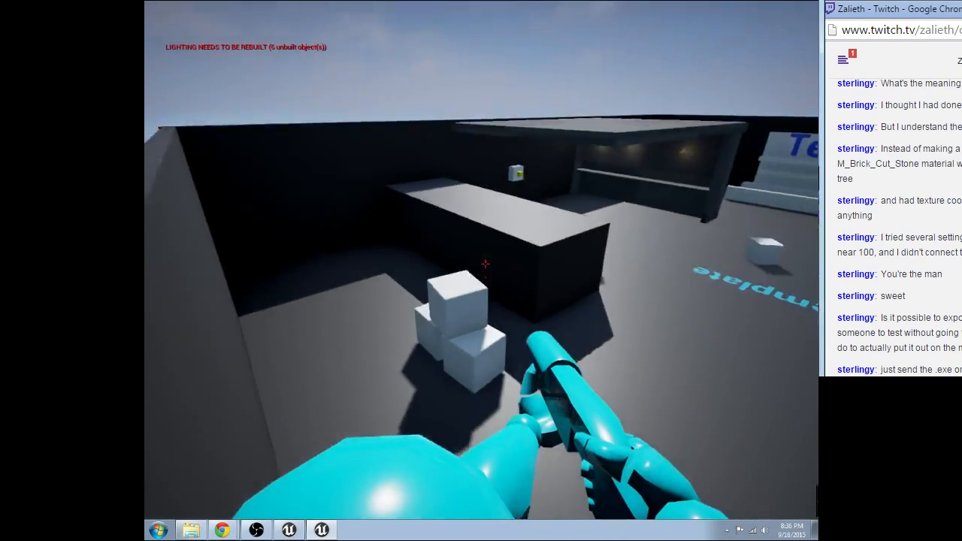
pyautogui.click(485, 263)
pyautogui.press('w')
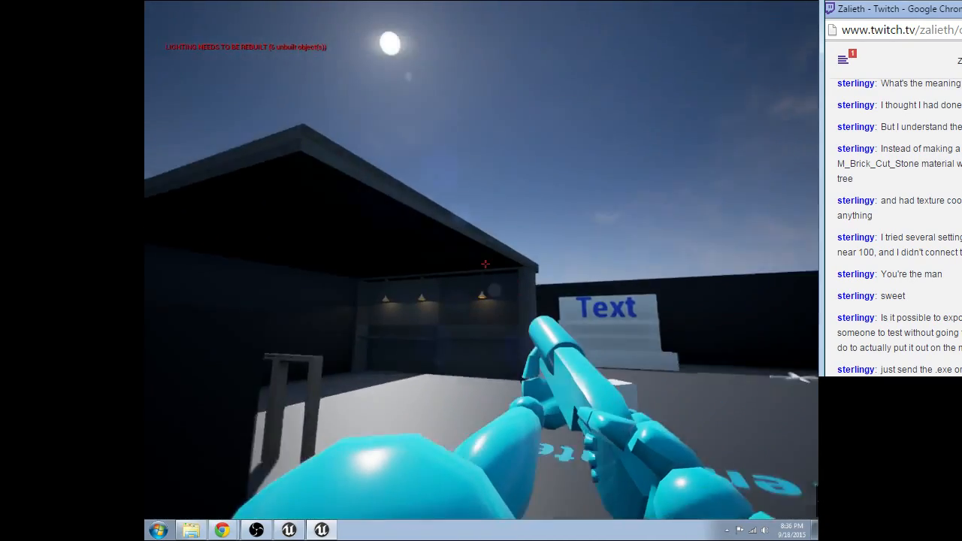
pyautogui.press('w')
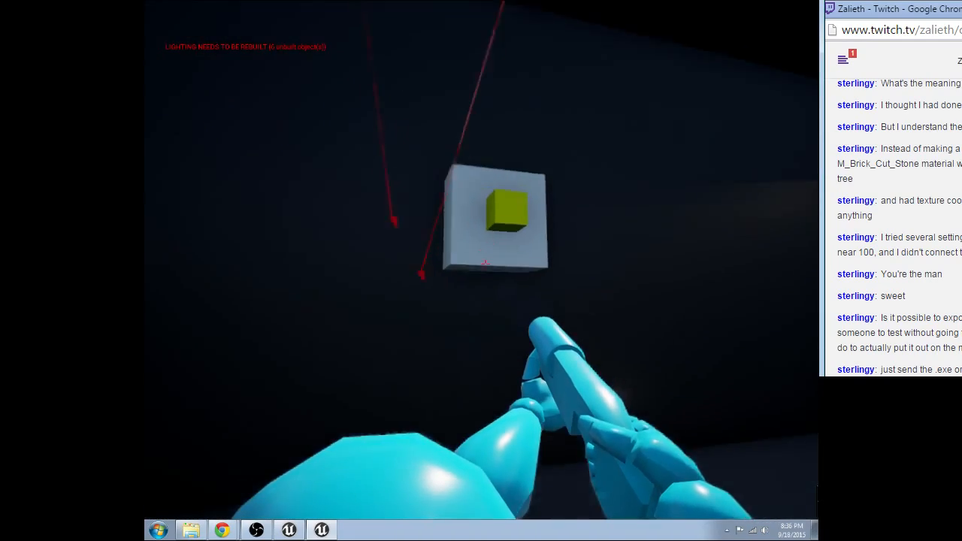
pyautogui.press('w')
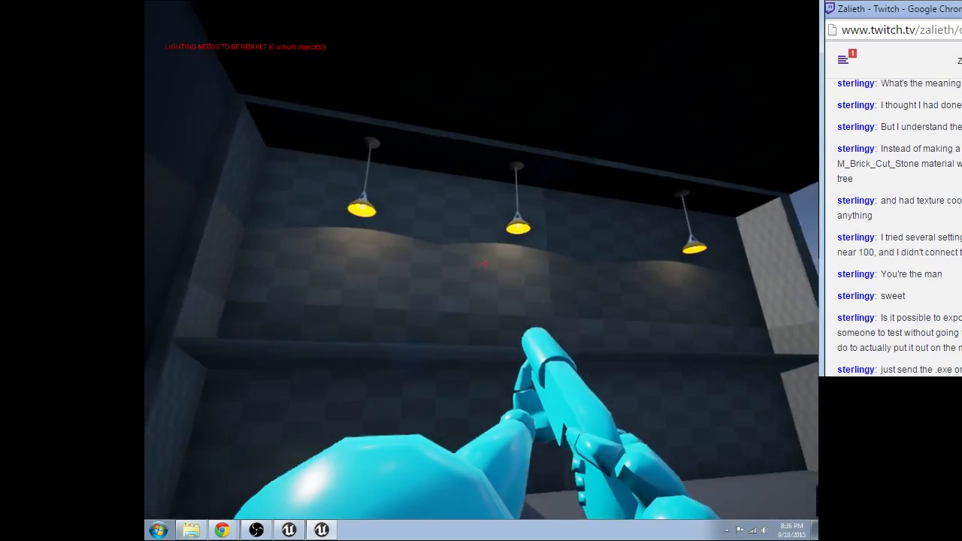
# Continue playtesting across the arena, checking the campfire, burning bush, door wall, flattened bushes and covered area.
pyautogui.press('w')
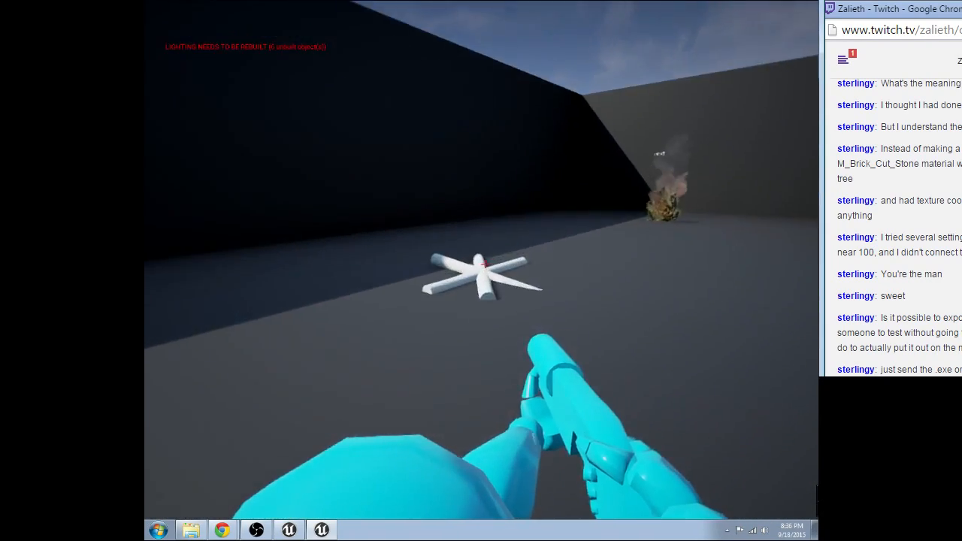
pyautogui.press('w')
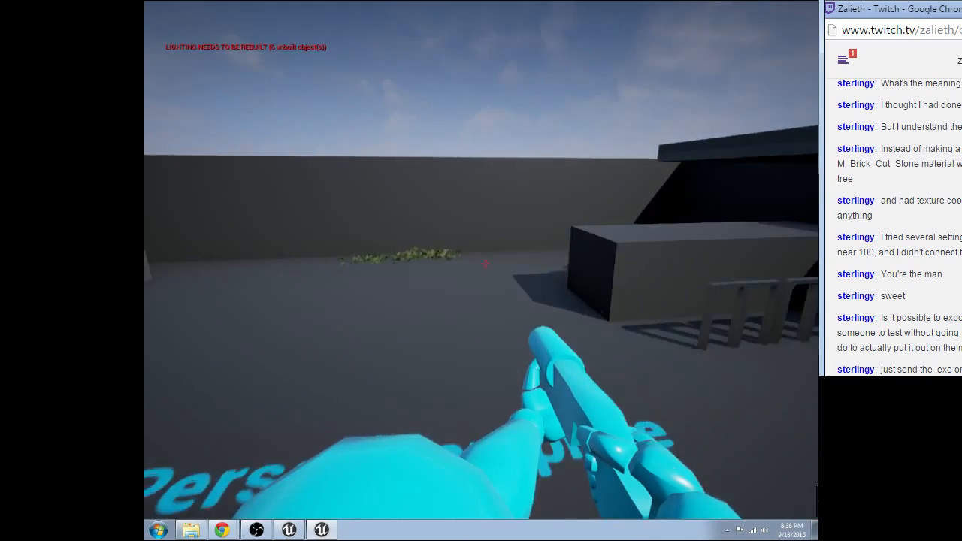
pyautogui.press('w')
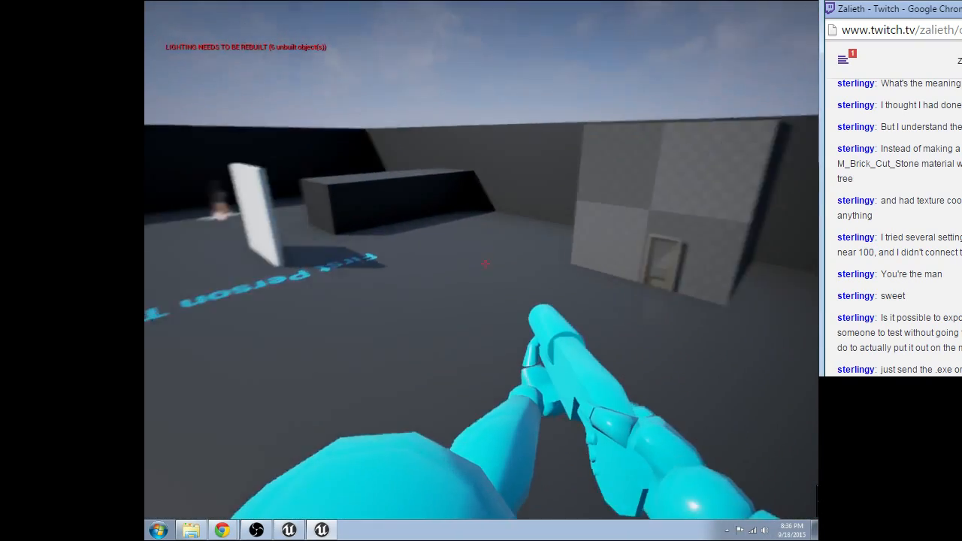
pyautogui.press('w')
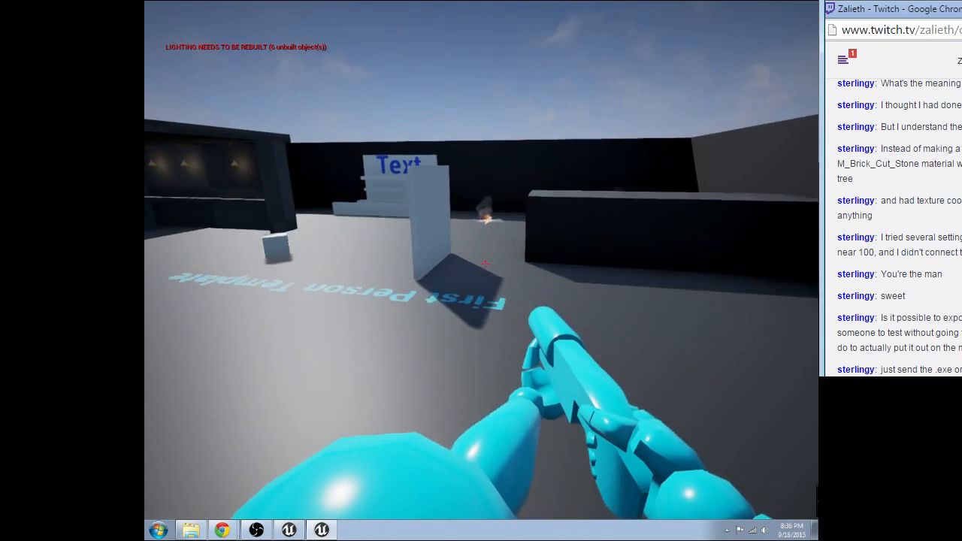
pyautogui.press('w')
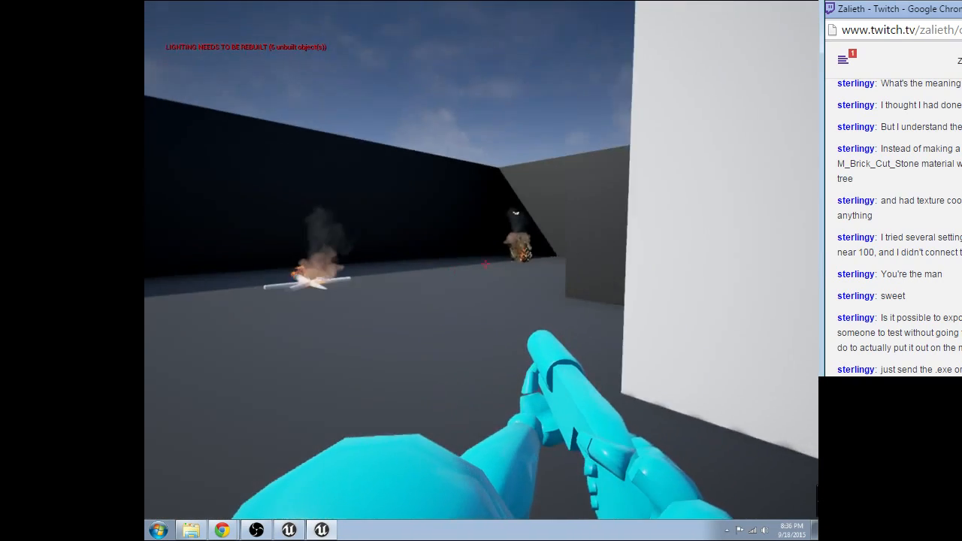
pyautogui.press('d')
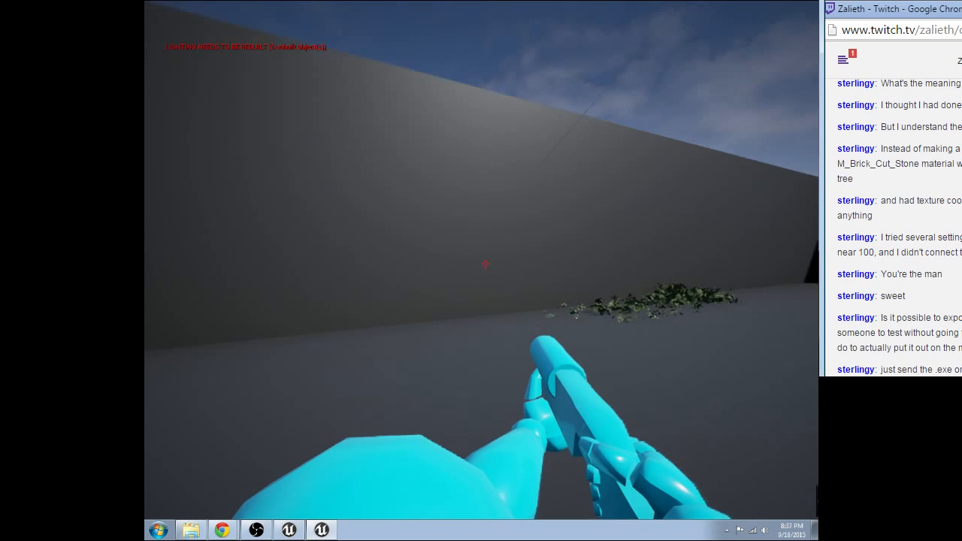
pyautogui.press('a')
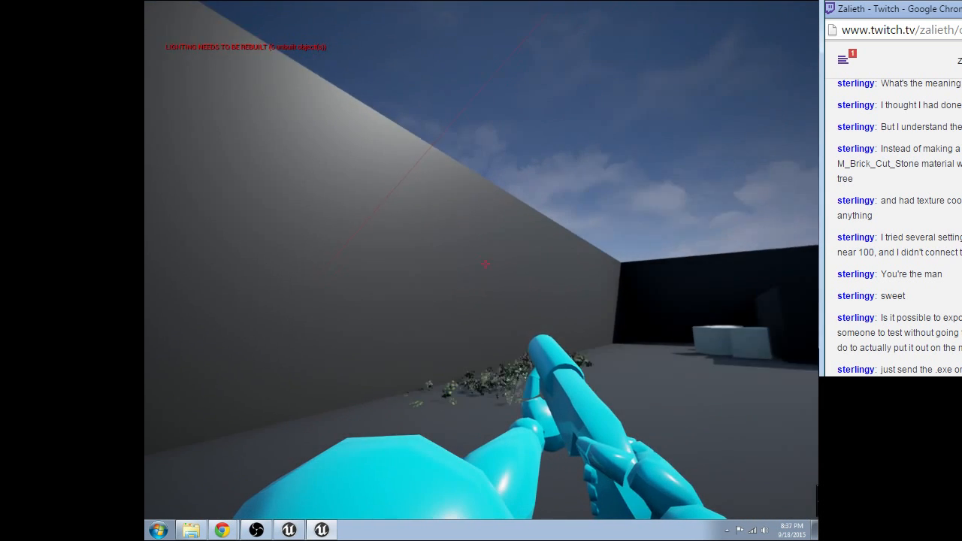
pyautogui.press('w')
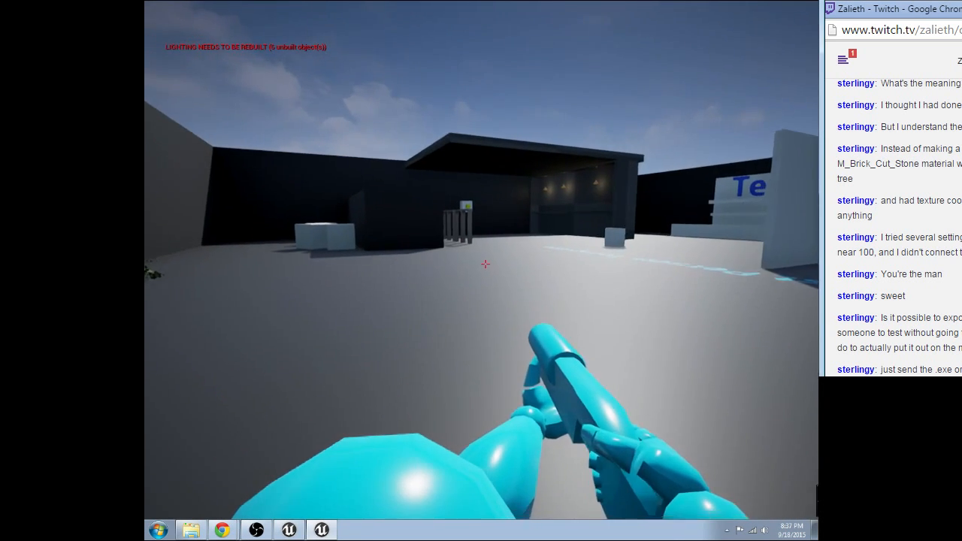
pyautogui.press('w')
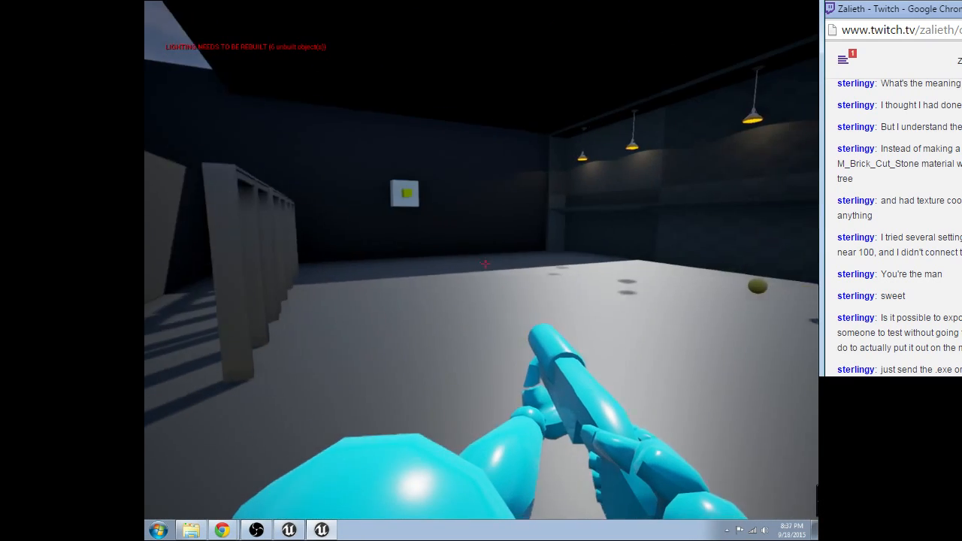
# Quit the packaged game and close the WindowsNoEditor folder window.
pyautogui.hotkey('shift', 'F1')
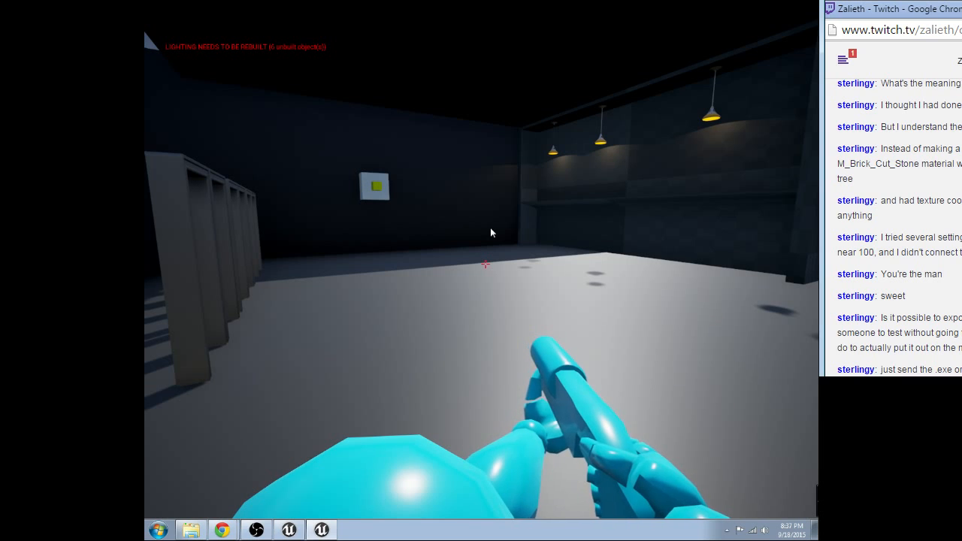
pyautogui.hotkey('alt', 'F4')
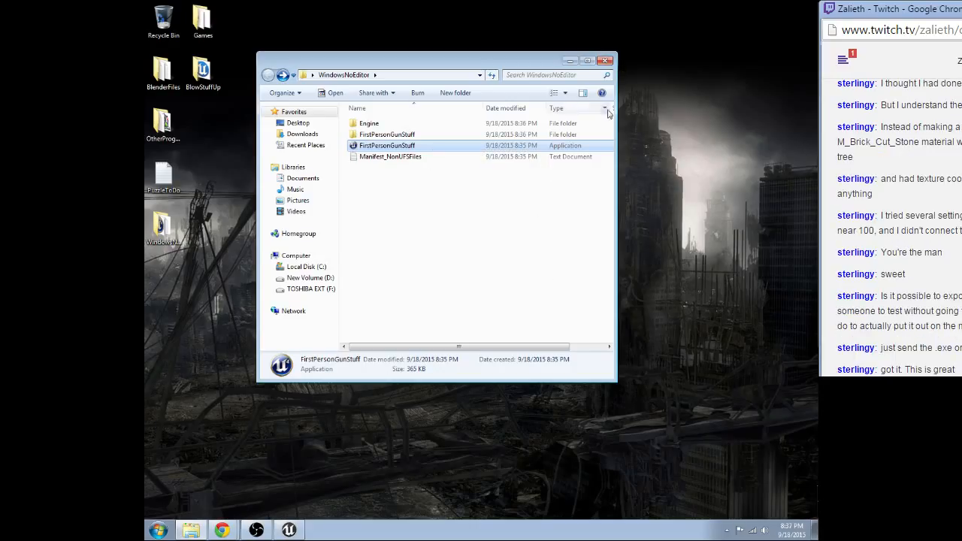
pyautogui.click(606, 61)
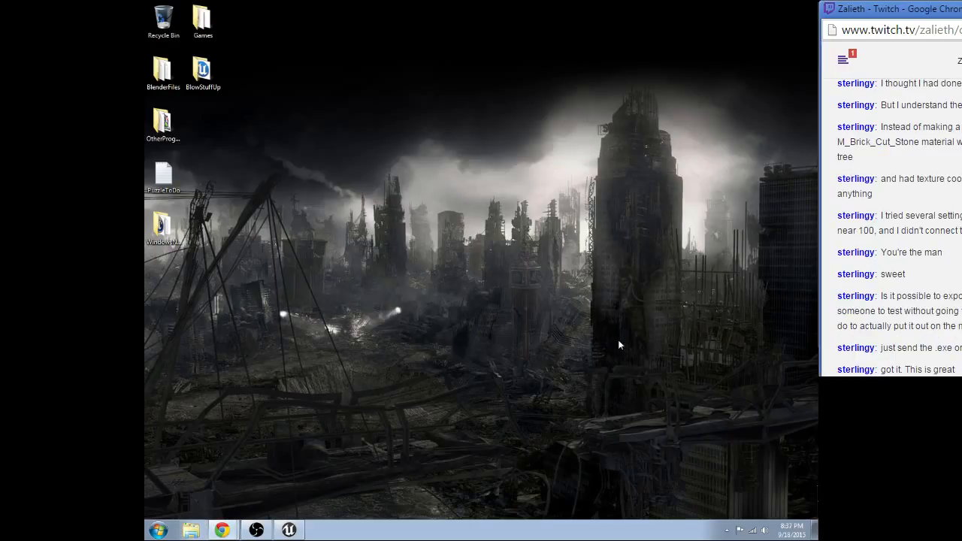
# Switch back to the Portals Blueprint in Unreal Editor, widen the Details area, and select the Box component.
pyautogui.click(295, 532)
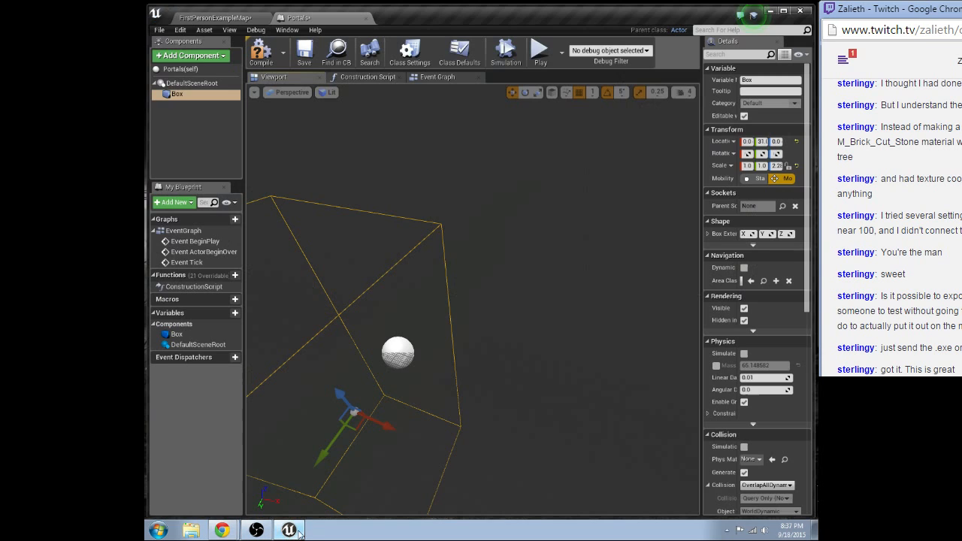
pyautogui.moveTo(444, 188)
pyautogui.keyDown('alt'); pyautogui.mouseDown()
pyautogui.moveTo(406, 169)
pyautogui.moveTo(361, 188)
pyautogui.moveTo(316, 180)
pyautogui.moveTo(442, 192)
pyautogui.mouseUp(); pyautogui.keyUp('alt')
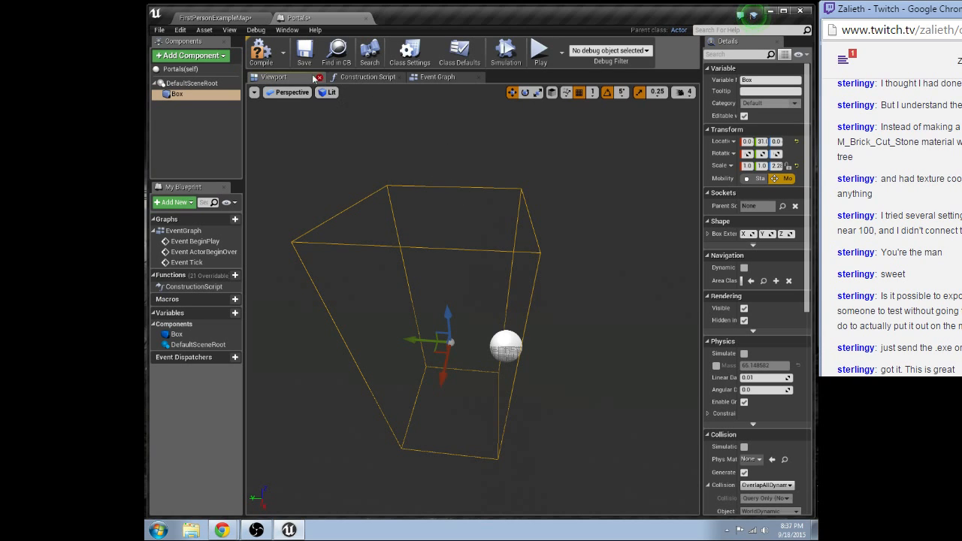
pyautogui.keyDown('alt'); pyautogui.moveTo(541, 204); pyautogui.dragTo(541, 208); pyautogui.keyUp('alt')
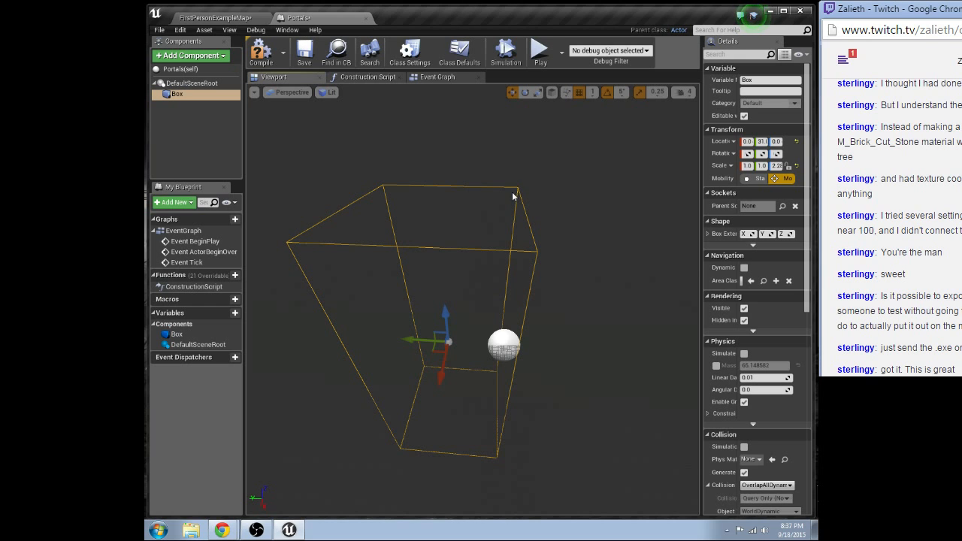
pyautogui.click(184, 83)
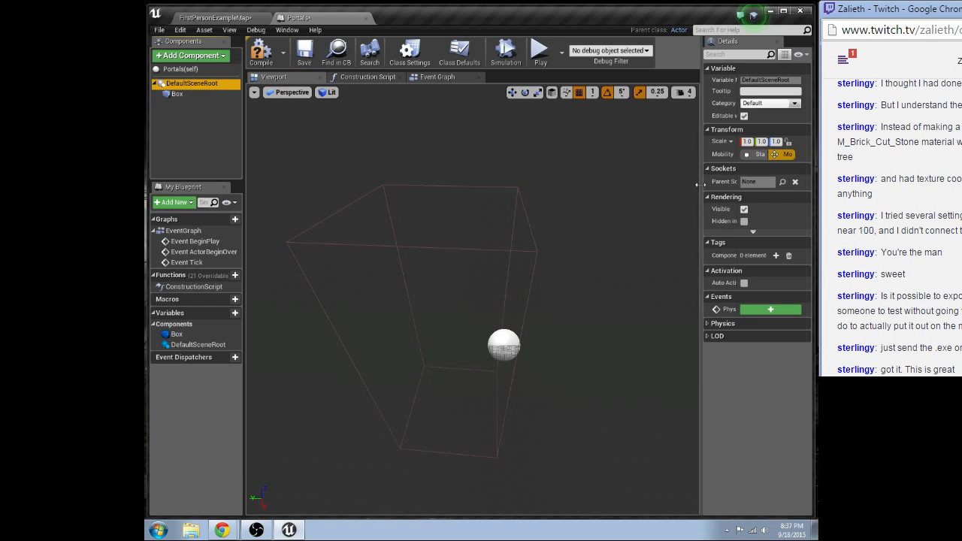
pyautogui.moveTo(697, 184); pyautogui.dragTo(568, 188)
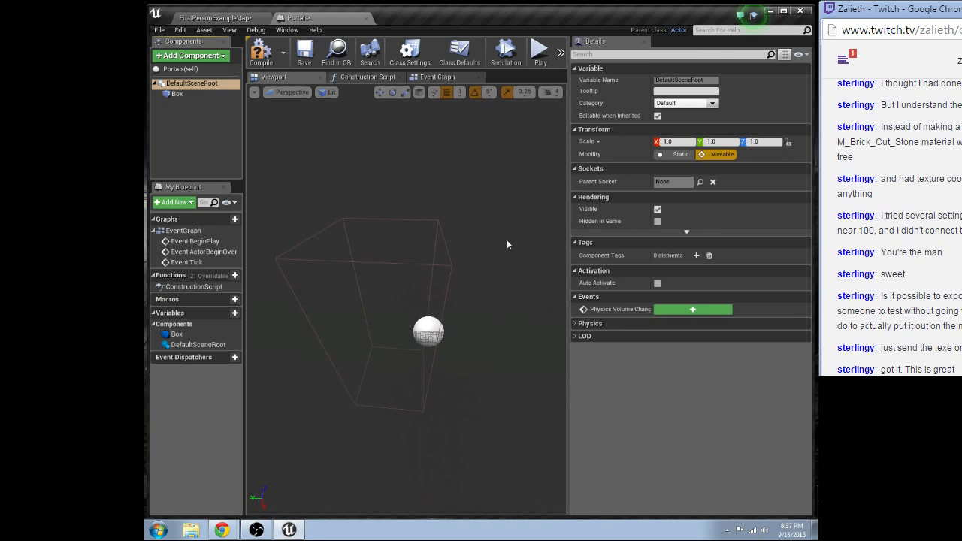
pyautogui.click(432, 267)
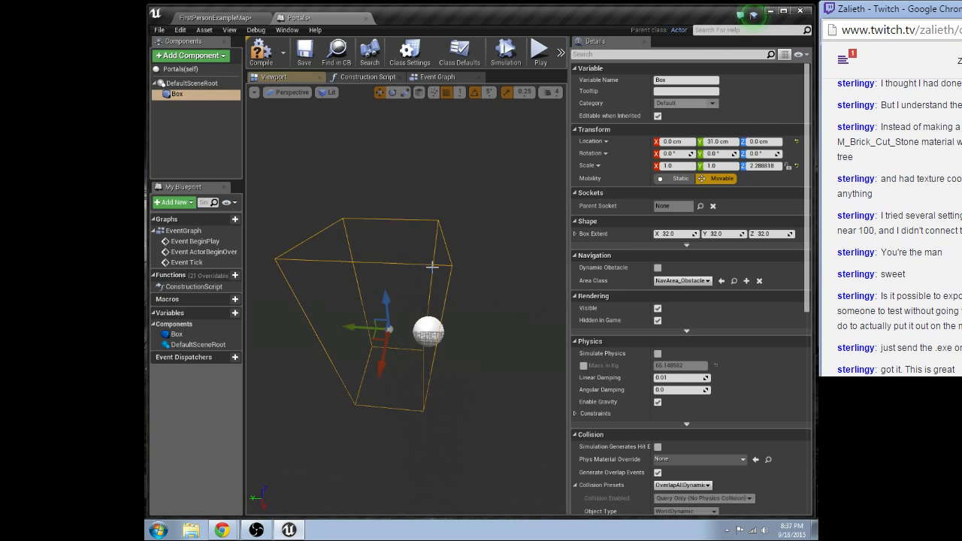
# Add an Arrow component to the Portals Blueprint.
pyautogui.moveTo(421, 268); pyautogui.dragTo(564, 180, button='right')
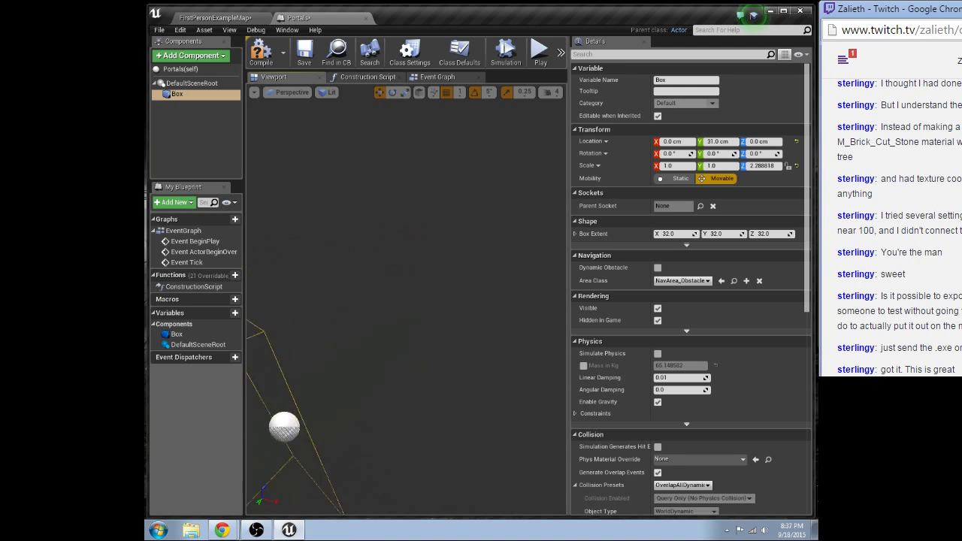
pyautogui.moveTo(405, 303); pyautogui.dragTo(406, 375, button='right')
pyautogui.moveTo(406, 272); pyautogui.dragTo(392, 272, button='right')
pyautogui.press('w')
pyautogui.click(197, 56)
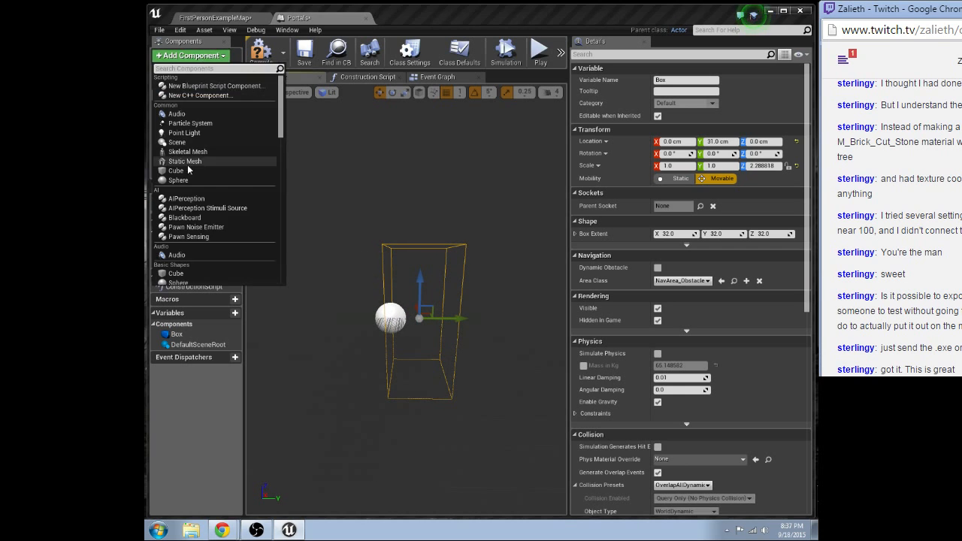
pyautogui.scroll(-15, 208, 190)
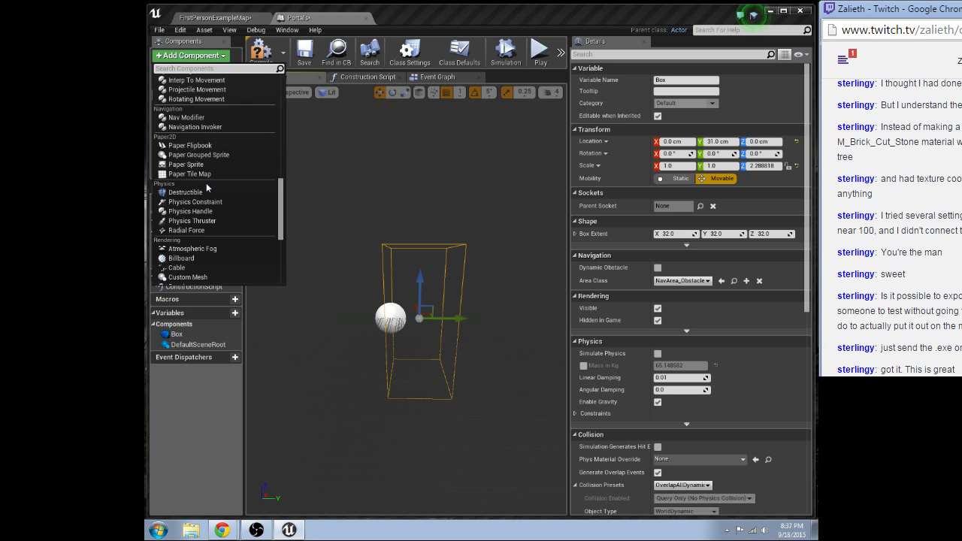
pyautogui.scroll(-3, 203, 183)
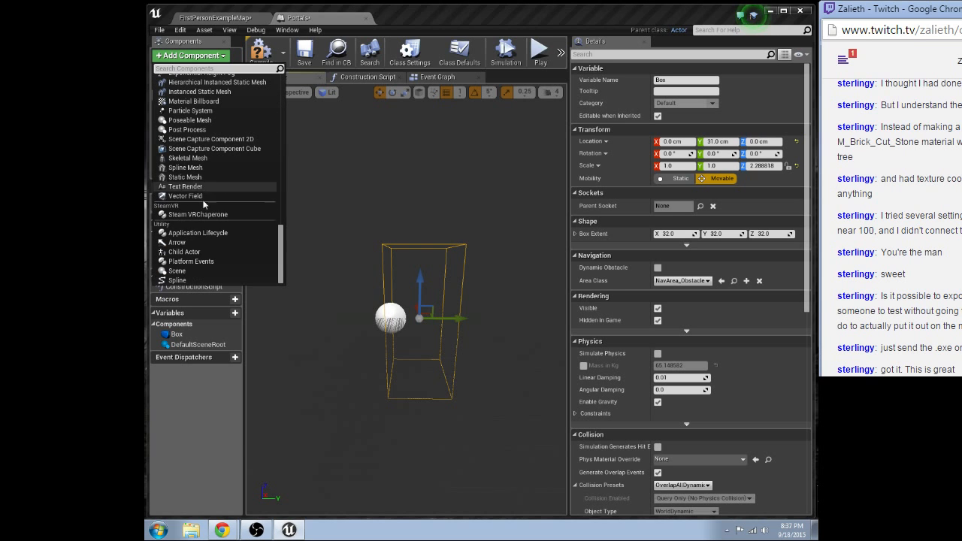
pyautogui.click(191, 244)
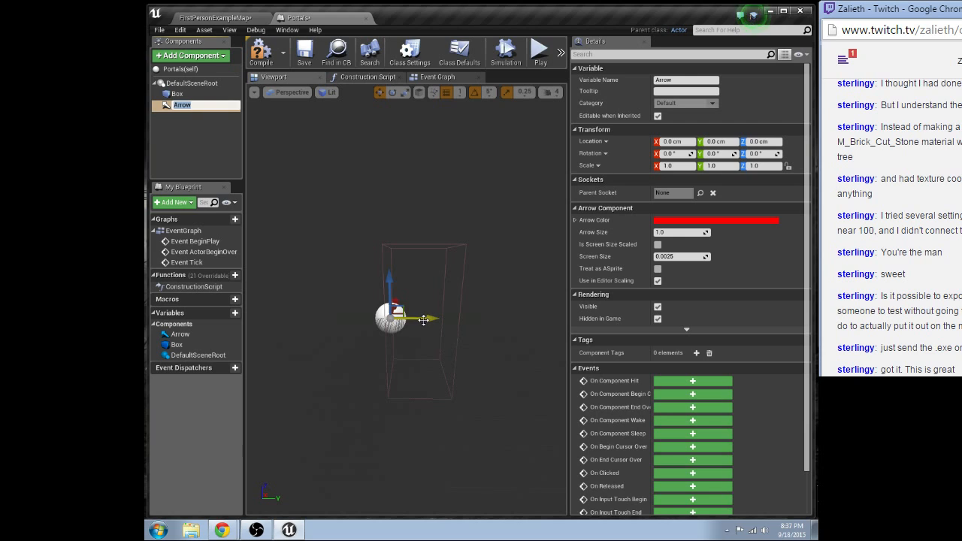
# Place the Arrow component at Y 23 cm with a Z rotation of about 90°, and compile and save the Blueprint.
pyautogui.moveTo(406, 300); pyautogui.dragTo(376, 285, button='right')
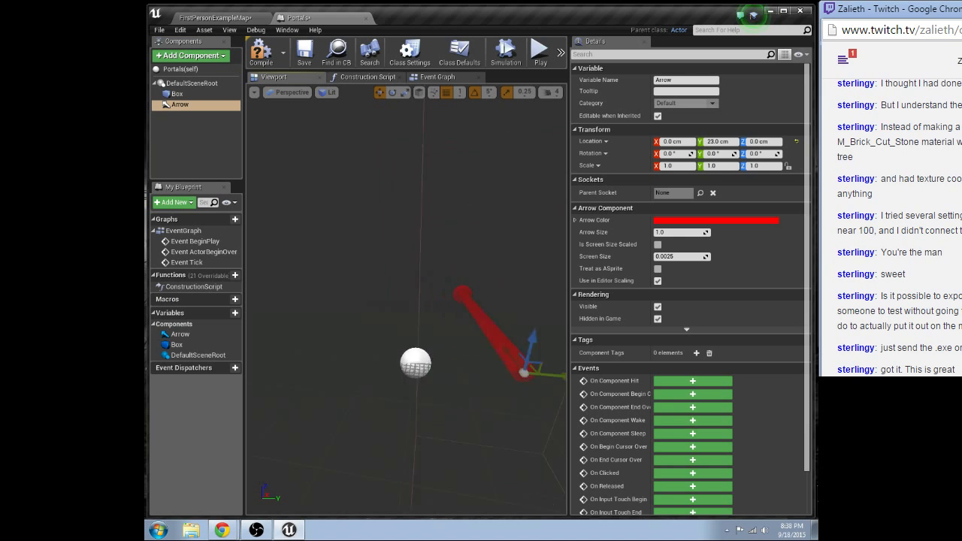
pyautogui.moveTo(425, 326); pyautogui.dragTo(425, 331, button='right')
pyautogui.press('e')
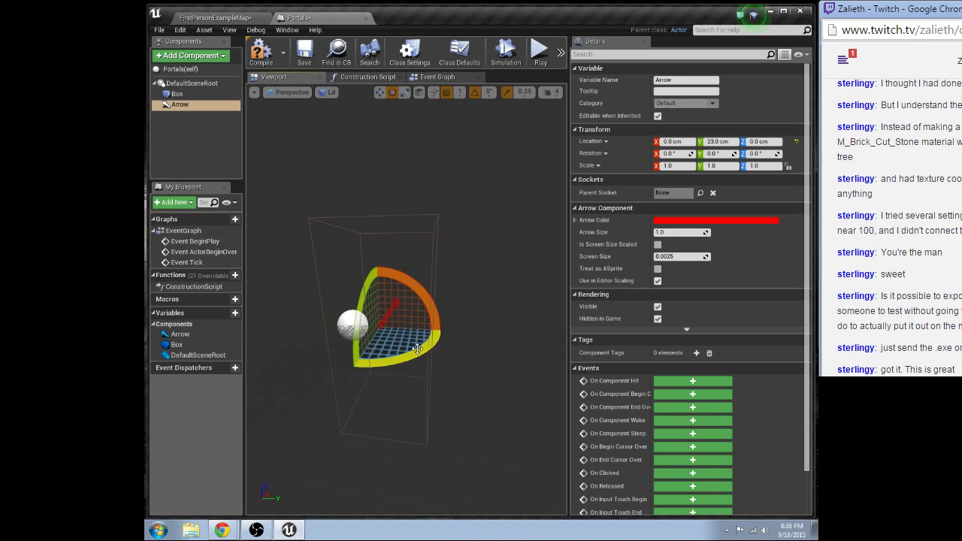
pyautogui.moveTo(403, 353); pyautogui.dragTo(336, 359)
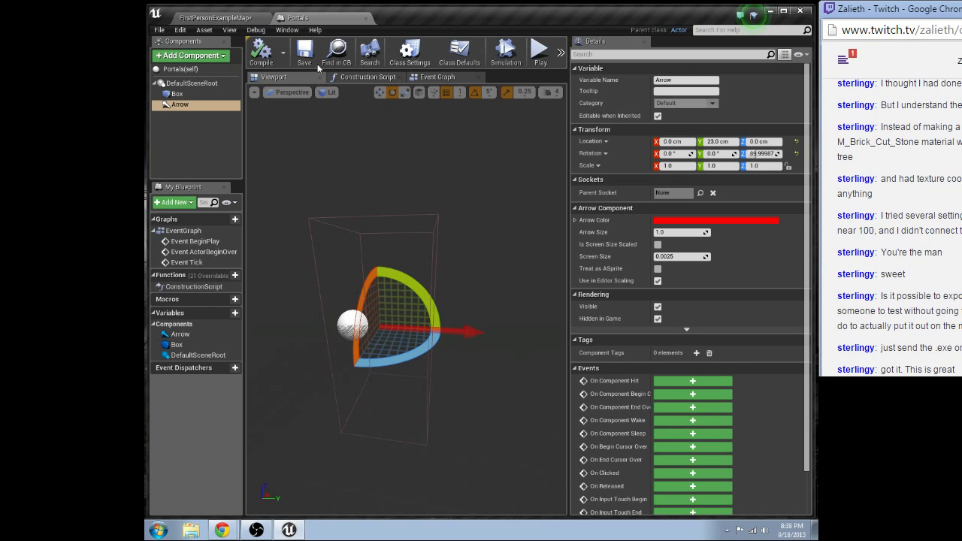
# Return to the FirstPersonExampleMap level and delete the placed Portals actor.
pyautogui.click(234, 18)
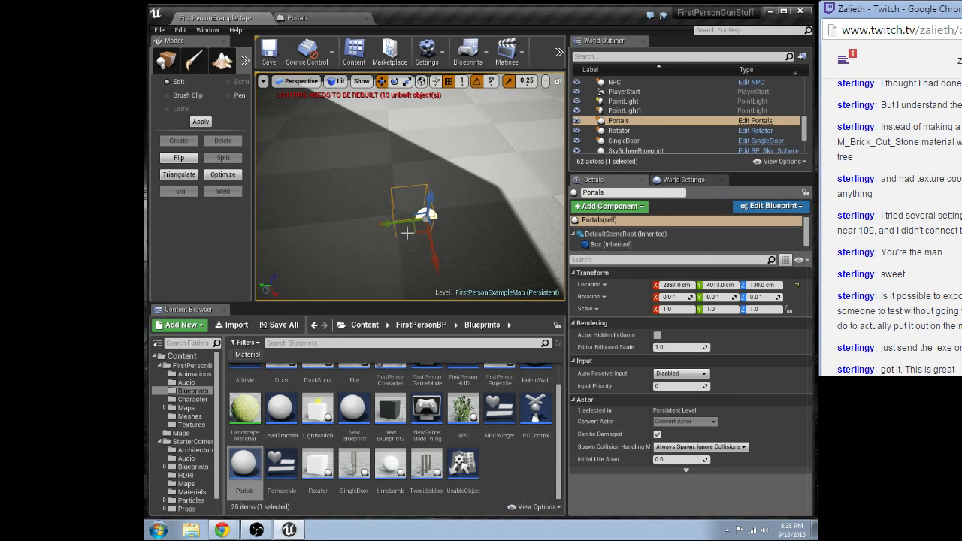
pyautogui.moveTo(401, 200); pyautogui.dragTo(415, 198, button='right')
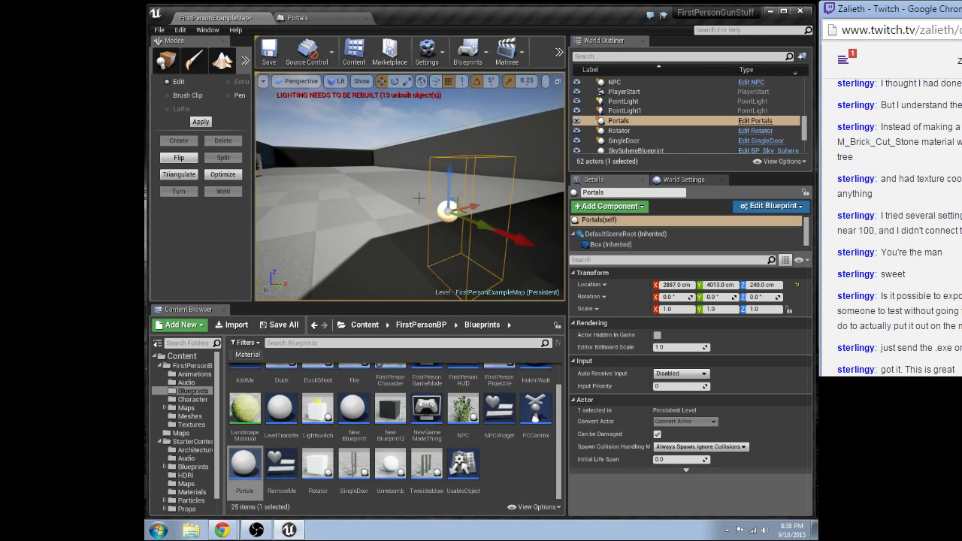
pyautogui.press('Delete')
# Open the FirstPersonCharacter Blueprint from the Blueprints content folder.
pyautogui.press('w')
pyautogui.moveTo(350, 220); pyautogui.dragTo(372, 242, button='right')
pyautogui.scroll(1, 354, 418)
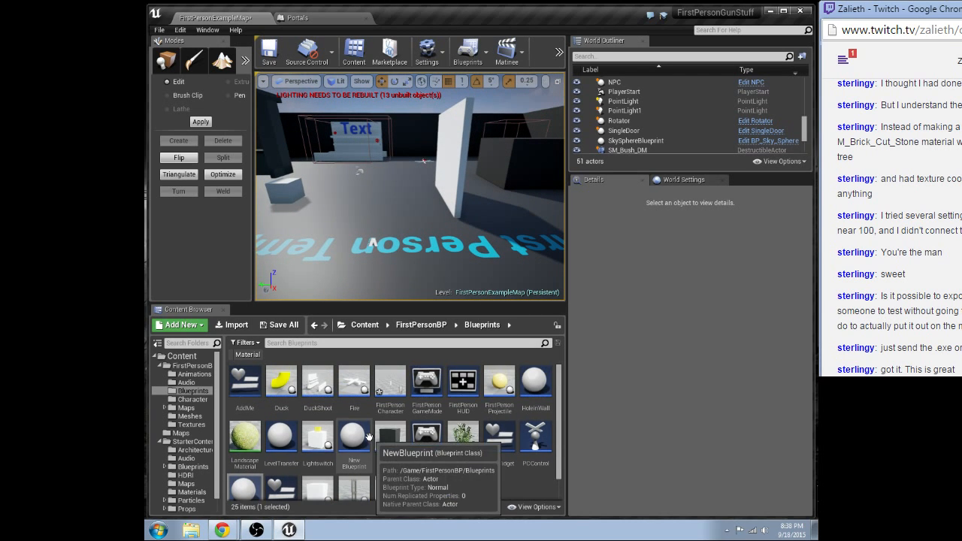
pyautogui.doubleClick(394, 386)
# Examine the GrappleHook node group in the FirstPersonCharacter event graph, from its line trace to its final node.
pyautogui.scroll(6, 446, 321)
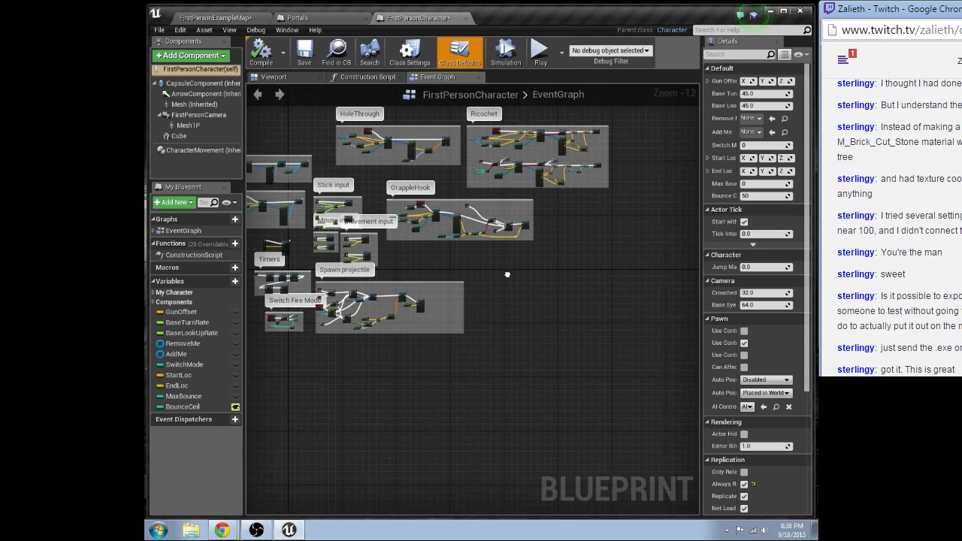
pyautogui.moveTo(363, 333); pyautogui.dragTo(475, 360, button='right')
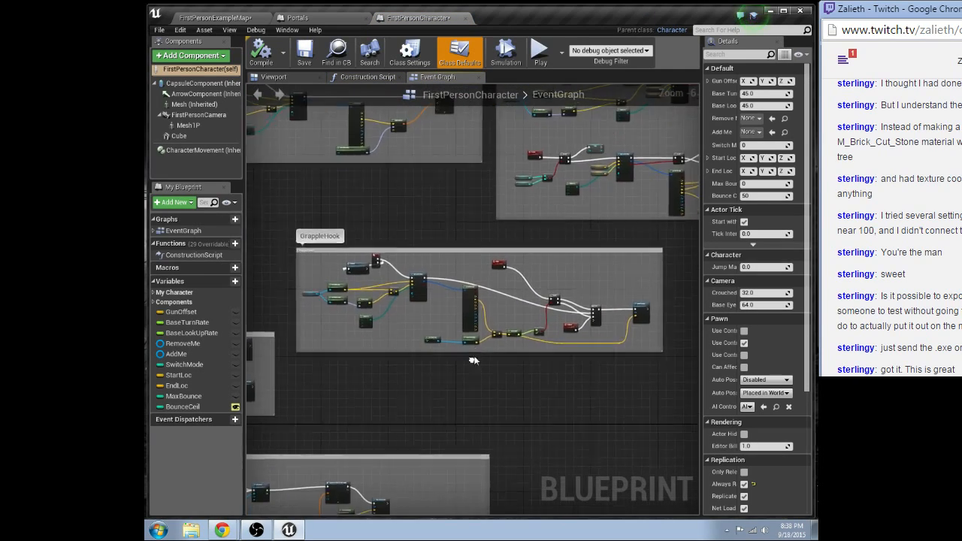
pyautogui.scroll(5, 475, 359)
pyautogui.moveTo(406, 311); pyautogui.dragTo(504, 360, button='right')
pyautogui.scroll(-3, 502, 353)
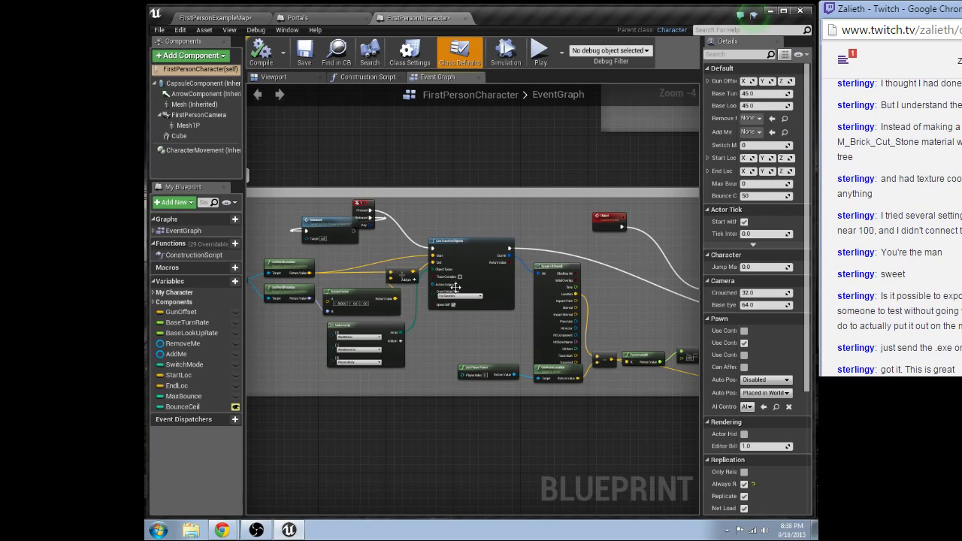
pyautogui.moveTo(498, 326); pyautogui.dragTo(435, 313, button='right')
pyautogui.scroll(4, 396, 287)
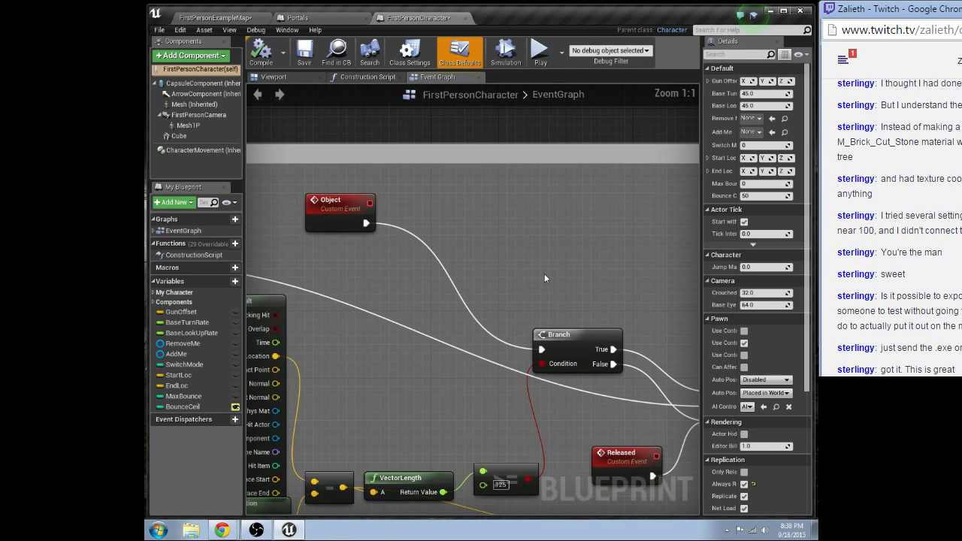
pyautogui.scroll(-3, 544, 277)
pyautogui.moveTo(570, 275); pyautogui.dragTo(311, 290, button='right')
pyautogui.scroll(-3, 477, 302)
pyautogui.moveTo(621, 301); pyautogui.dragTo(420, 289, button='right')
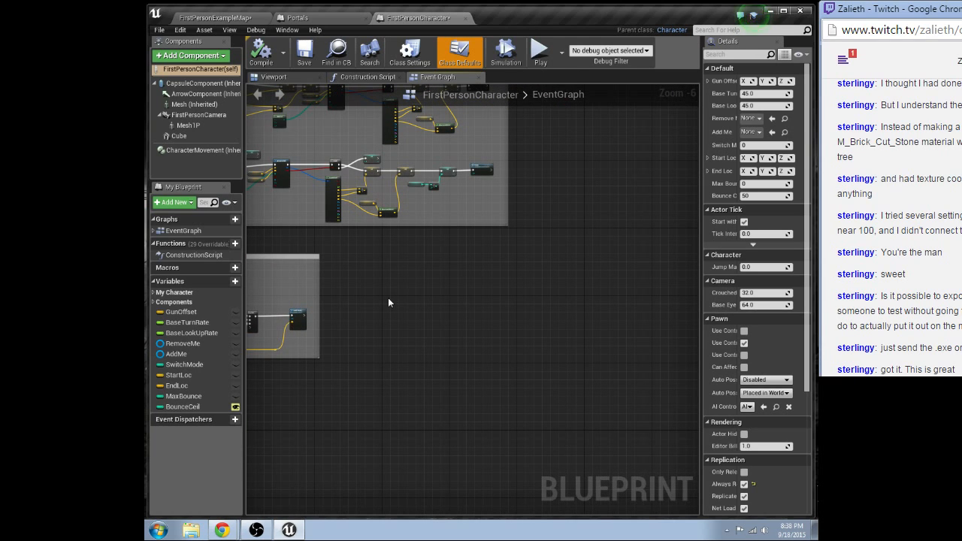
pyautogui.rightClick(404, 301)
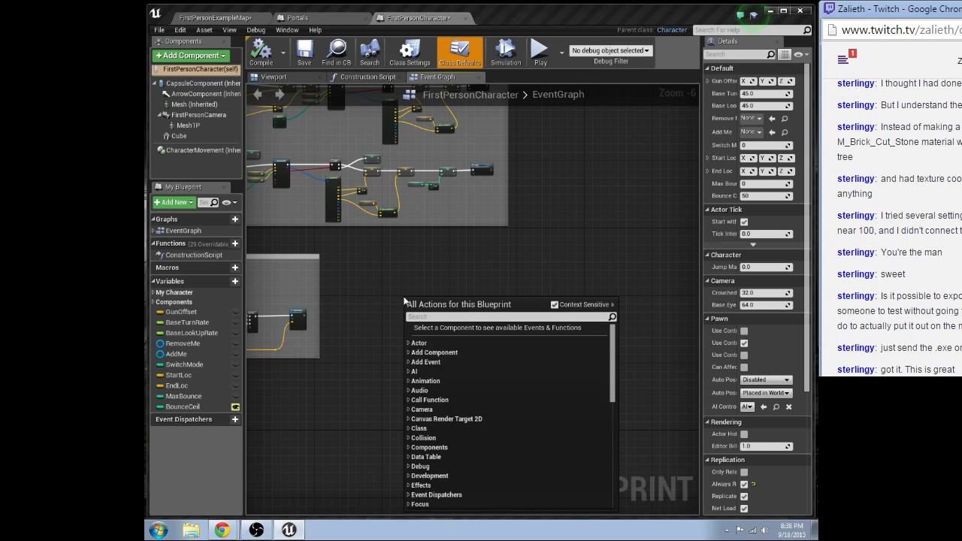
pyautogui.click(444, 280)
pyautogui.rightClick(429, 295)
pyautogui.click(365, 293)
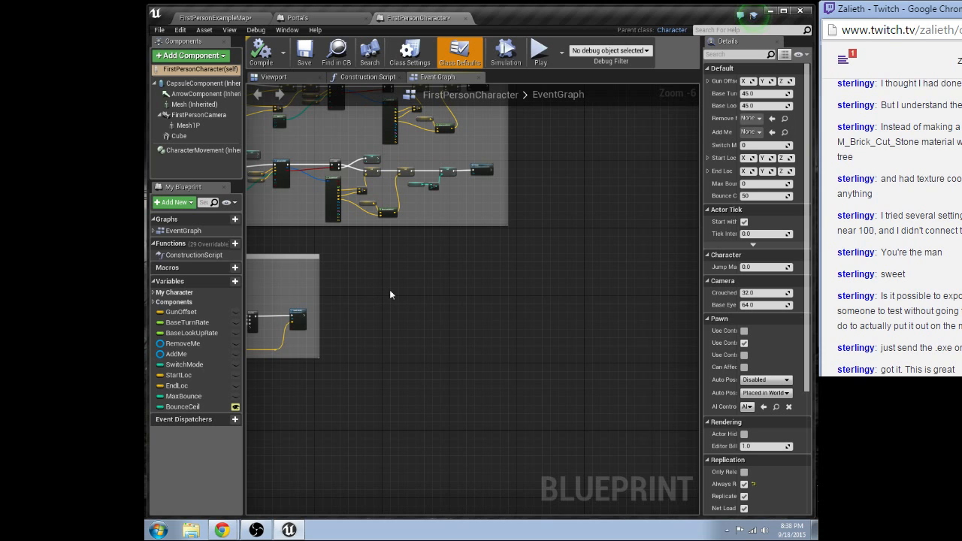
# Search the current Blueprint for existing uses of the Q and E keys, and close the find results.
pyautogui.moveTo(390, 294); pyautogui.dragTo(606, 338, button='right')
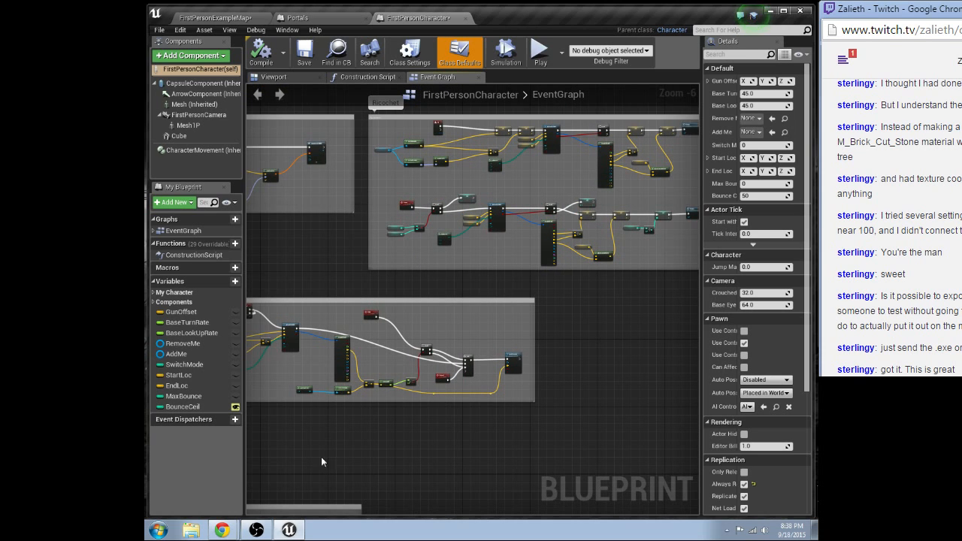
pyautogui.hotkey('ctrl', 'f')
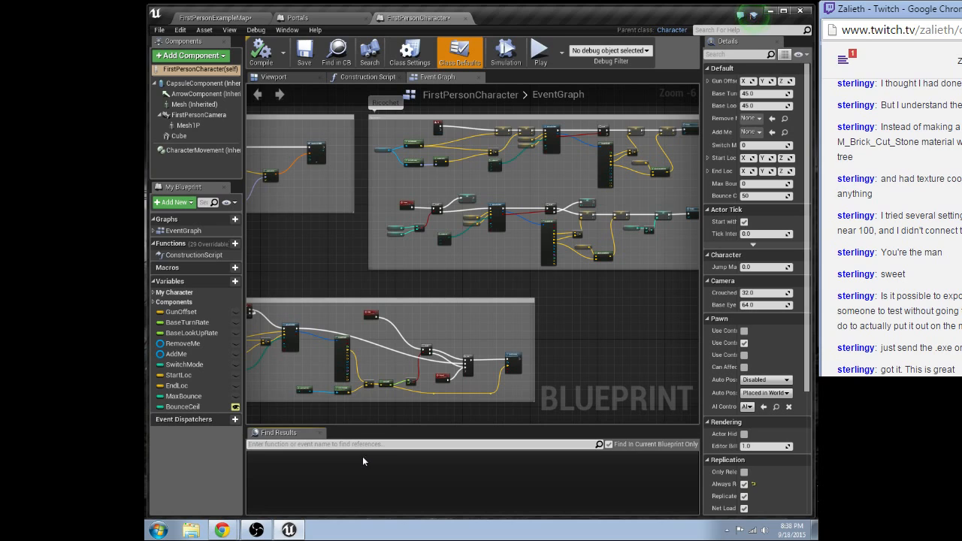
pyautogui.write('q')
pyautogui.press('Return')
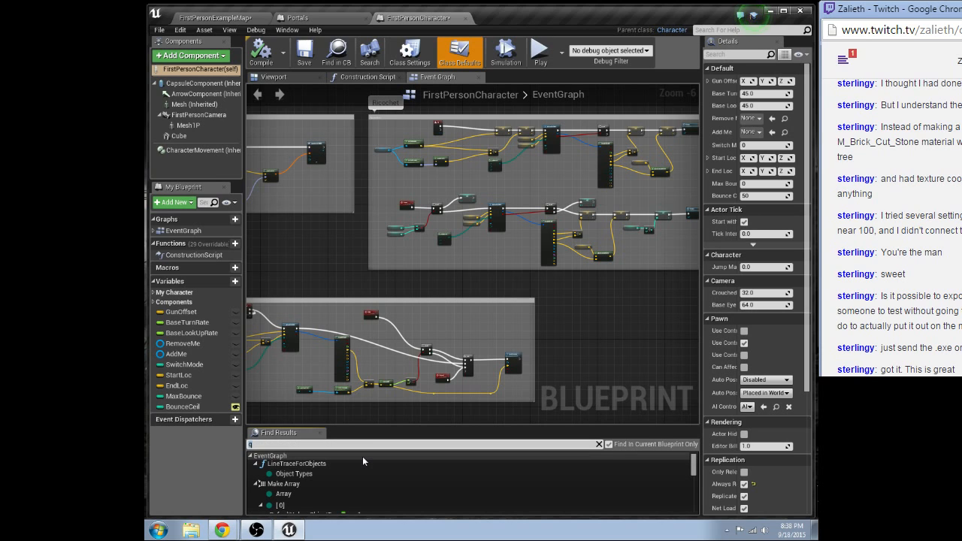
pyautogui.scroll(-3, 364, 462)
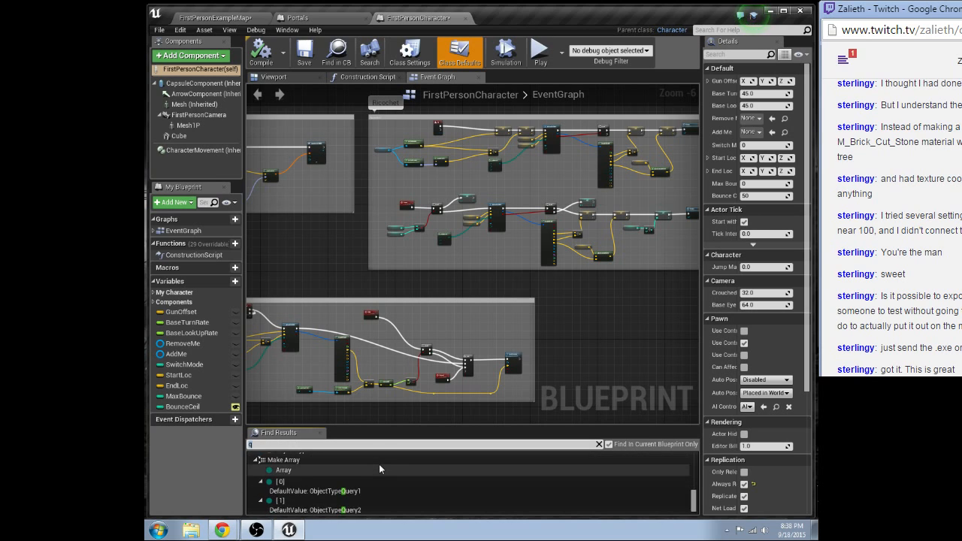
pyautogui.scroll(3, 379, 469)
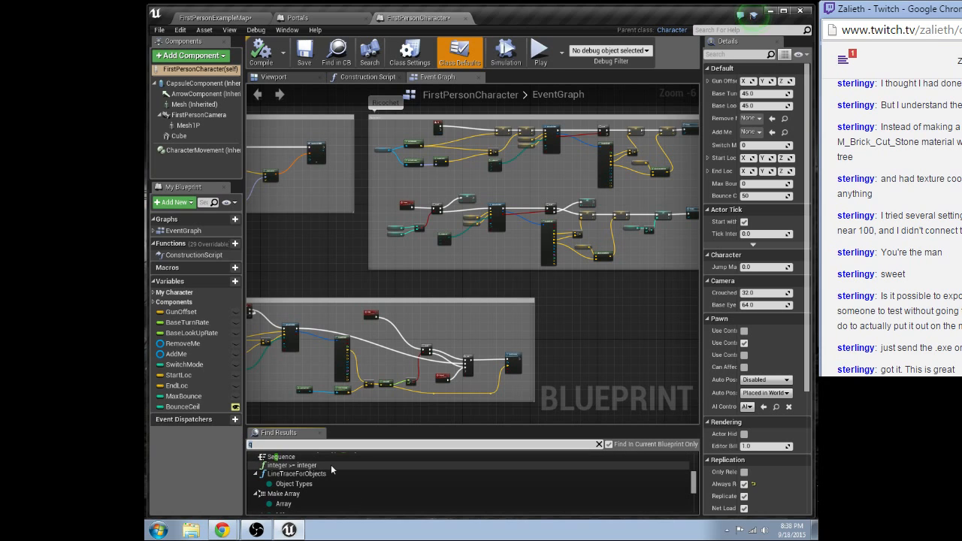
pyautogui.scroll(3, 331, 469)
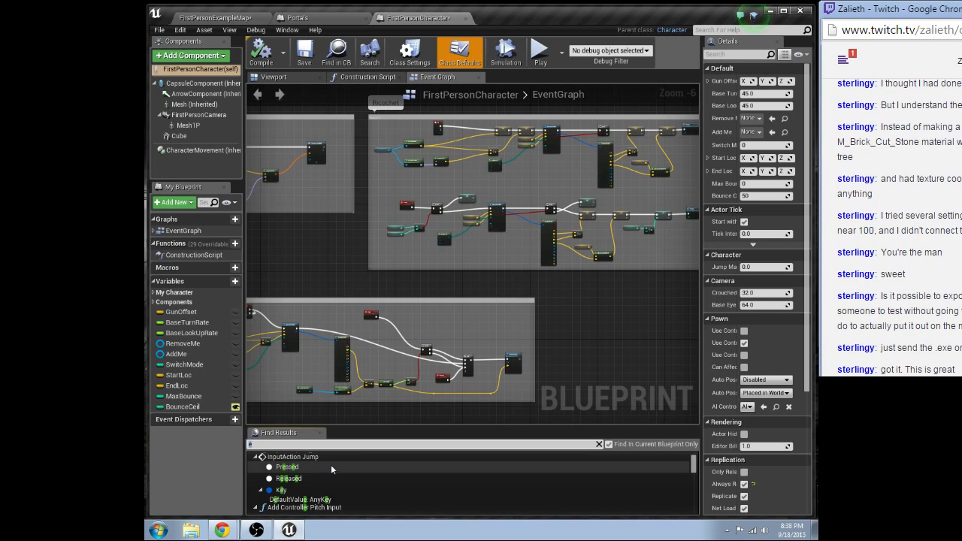
pyautogui.scroll(-5, 331, 469)
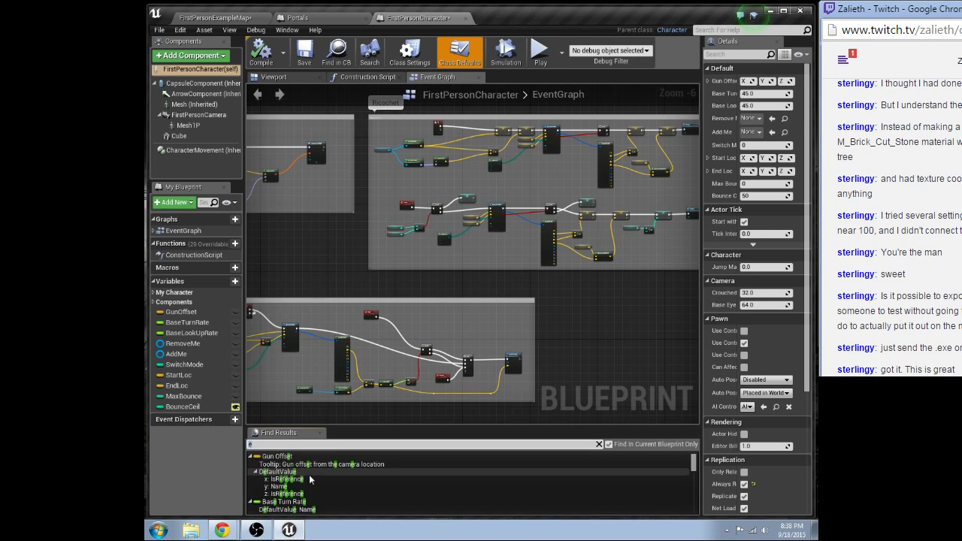
pyautogui.scroll(-8, 312, 479)
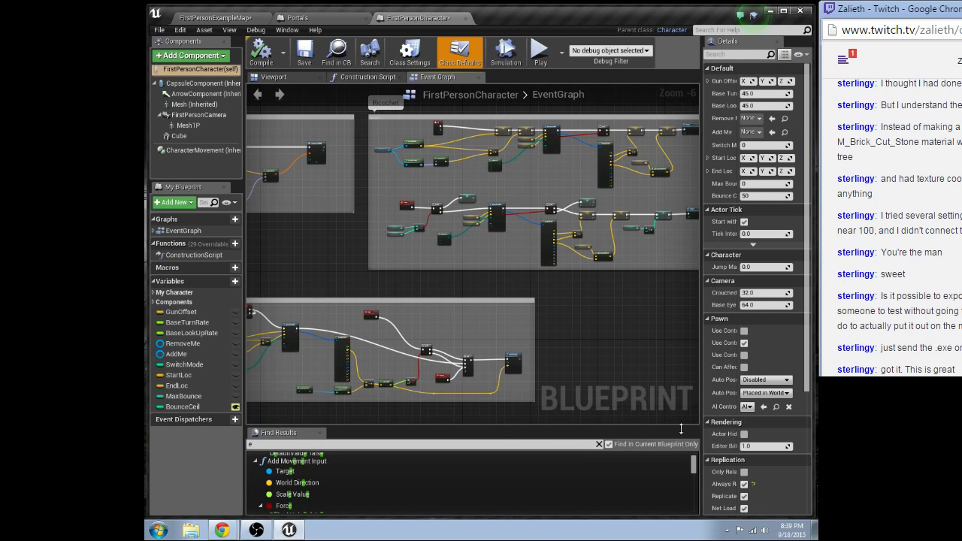
pyautogui.click(319, 433)
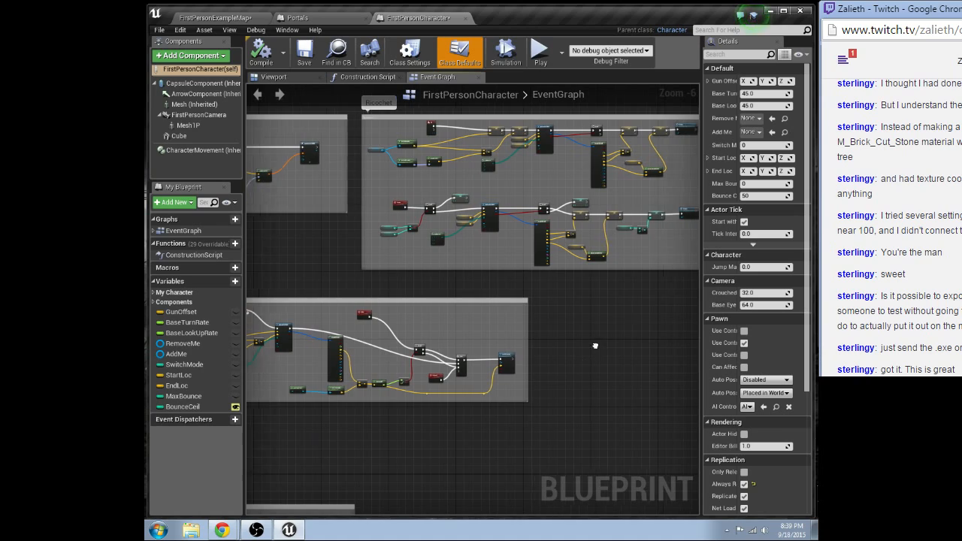
# Add a Q keyboard event node in the empty graph area beside the GrappleHook group.
pyautogui.moveTo(601, 346); pyautogui.dragTo(461, 354, button='right')
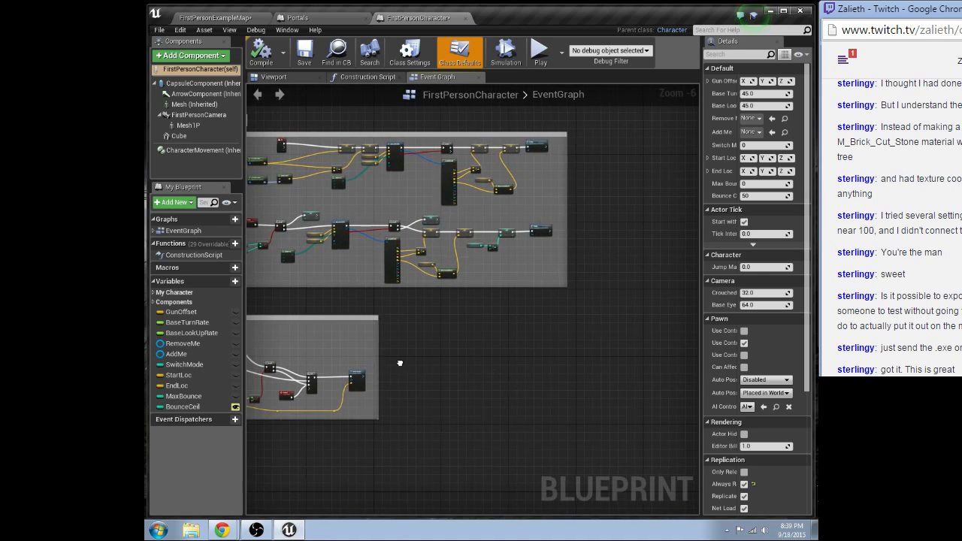
pyautogui.scroll(-4, 399, 363)
pyautogui.scroll(11, 561, 281)
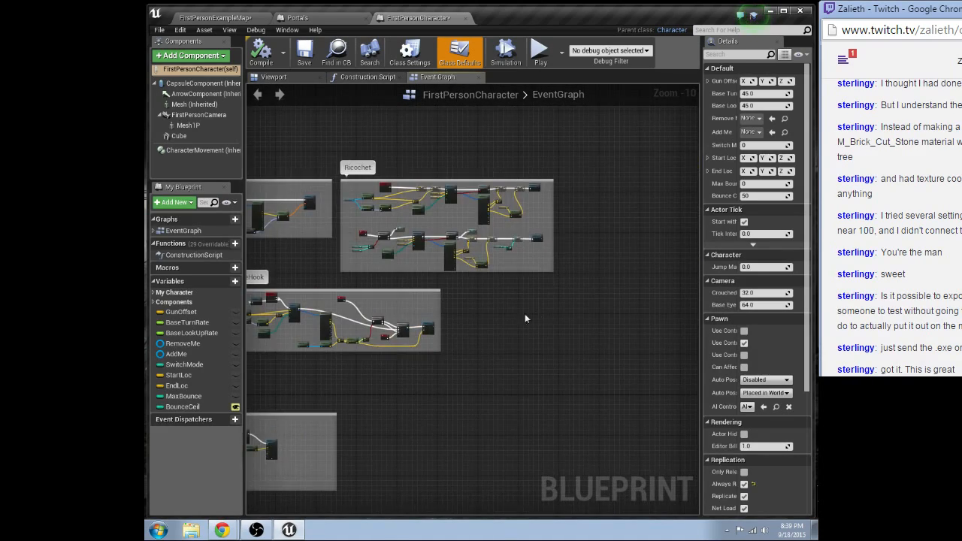
pyautogui.rightClick(450, 406)
pyautogui.scroll(-5, 451, 376)
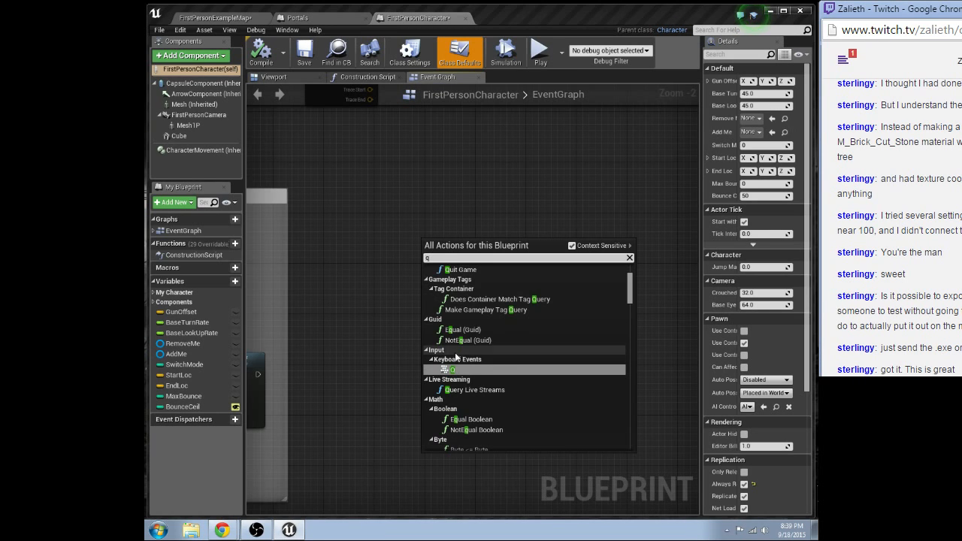
pyautogui.click(456, 372)
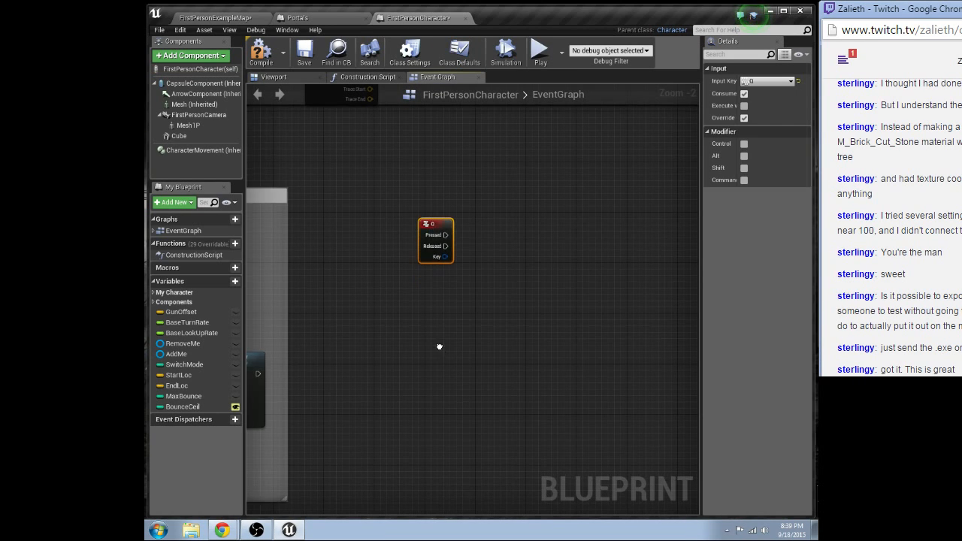
# Add an E keyboard event node below the Q node in the event graph, aligned with it.
pyautogui.rightClick(440, 344)
pyautogui.write('e')
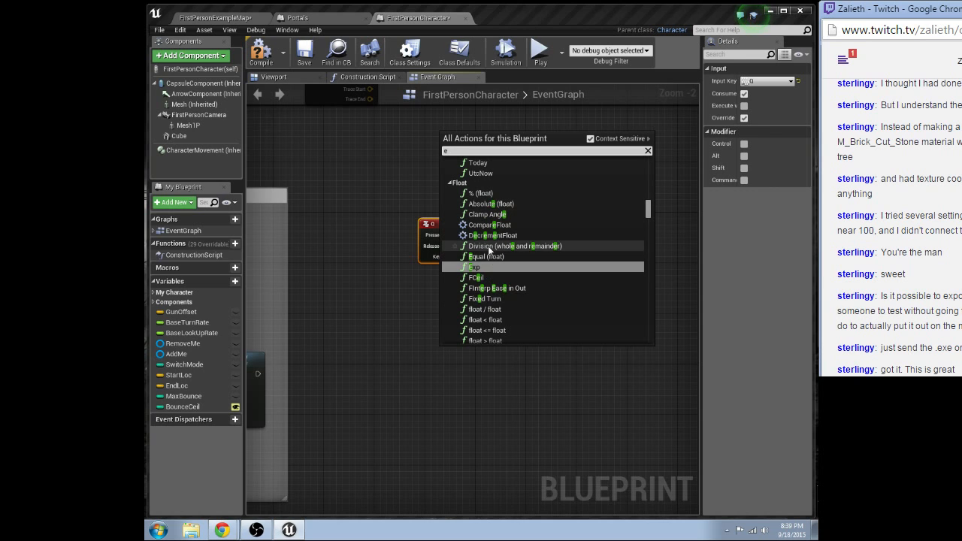
pyautogui.scroll(-5, 489, 246)
pyautogui.moveTo(648, 208); pyautogui.dragTo(649, 156)
pyautogui.scroll(-15, 621, 248)
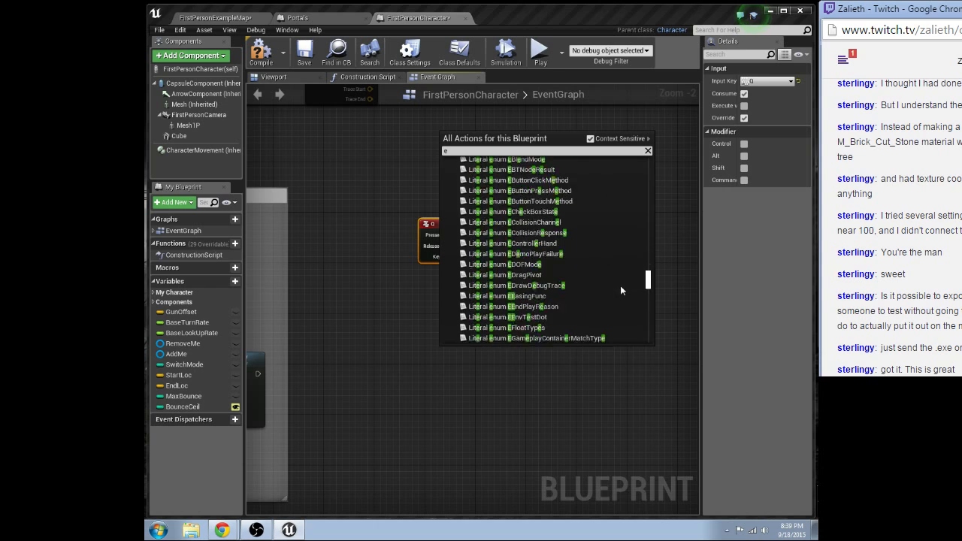
pyautogui.scroll(-15, 617, 323)
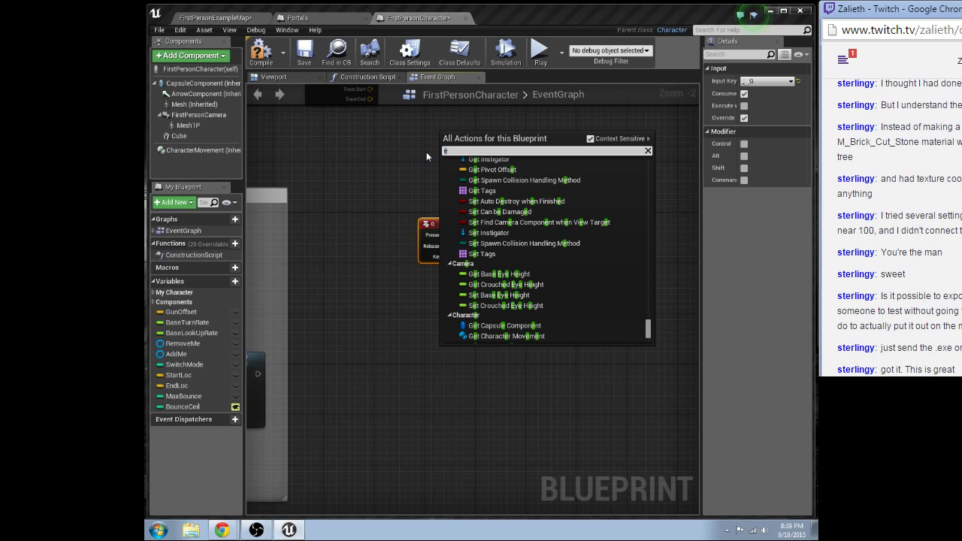
pyautogui.write('E')
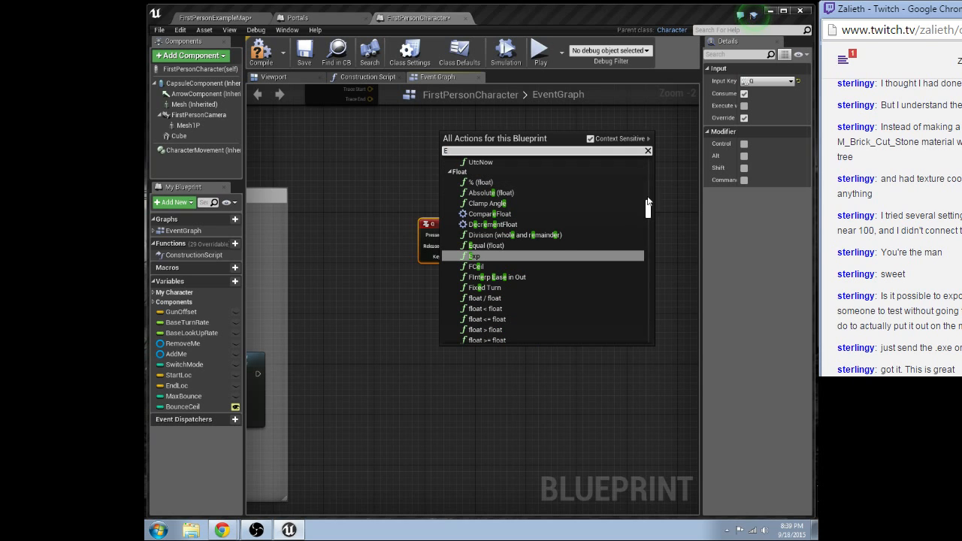
pyautogui.moveTo(647, 211); pyautogui.dragTo(647, 162)
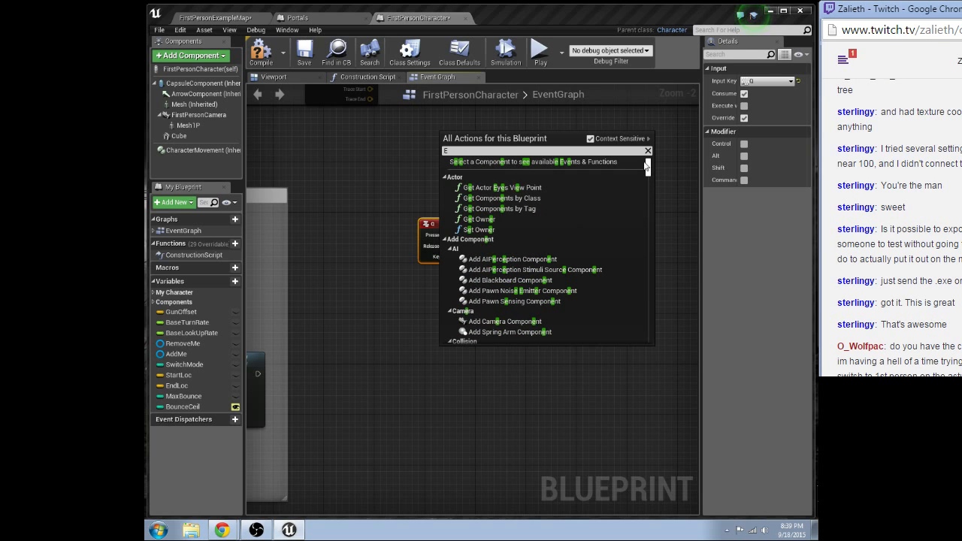
pyautogui.scroll(-10, 481, 257)
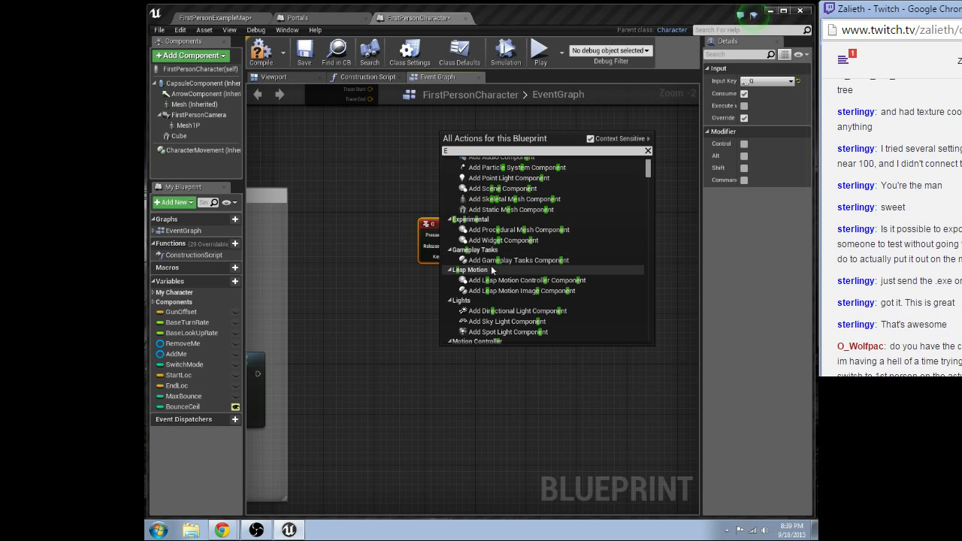
pyautogui.write('event e')
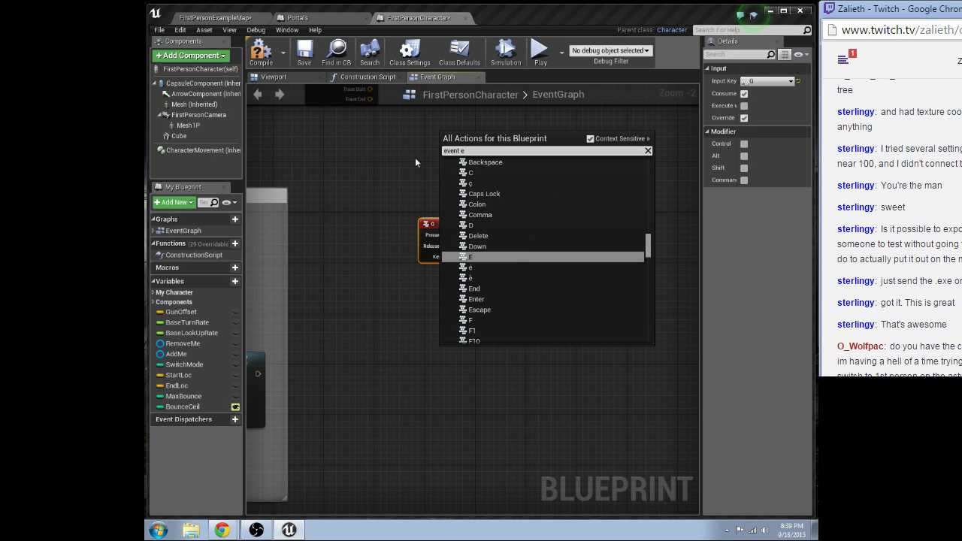
pyautogui.click(502, 254)
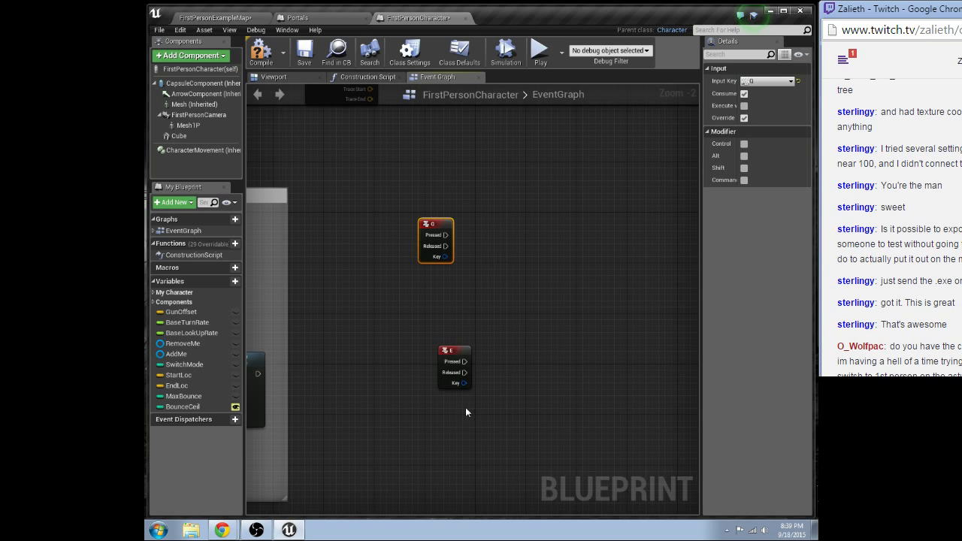
pyautogui.click(440, 405)
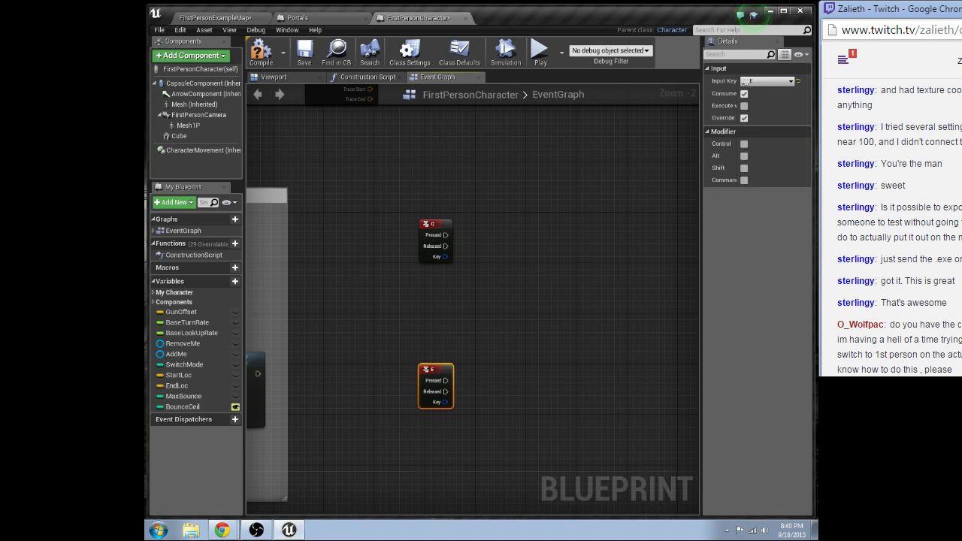
# Save the FirstPersonCharacter Blueprint and the FirstPersonExampleMap level, and minimize the editor to reach the desktop.
pyautogui.click(303, 51)
pyautogui.click(214, 17)
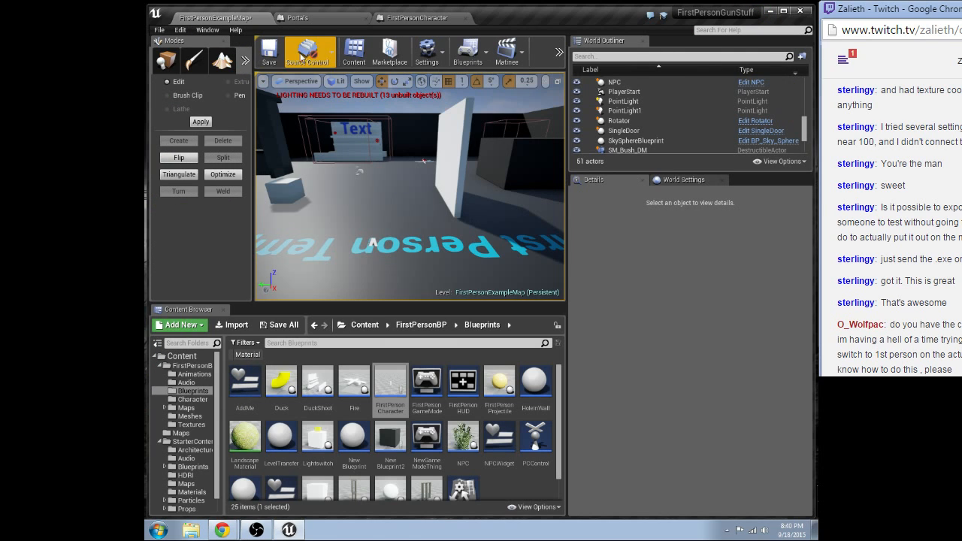
pyautogui.click(271, 54)
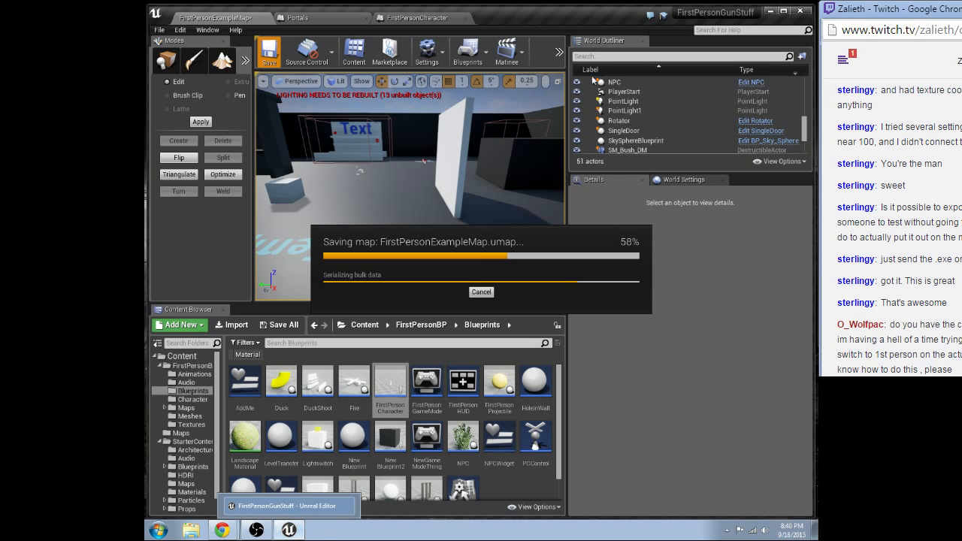
pyautogui.click(769, 11)
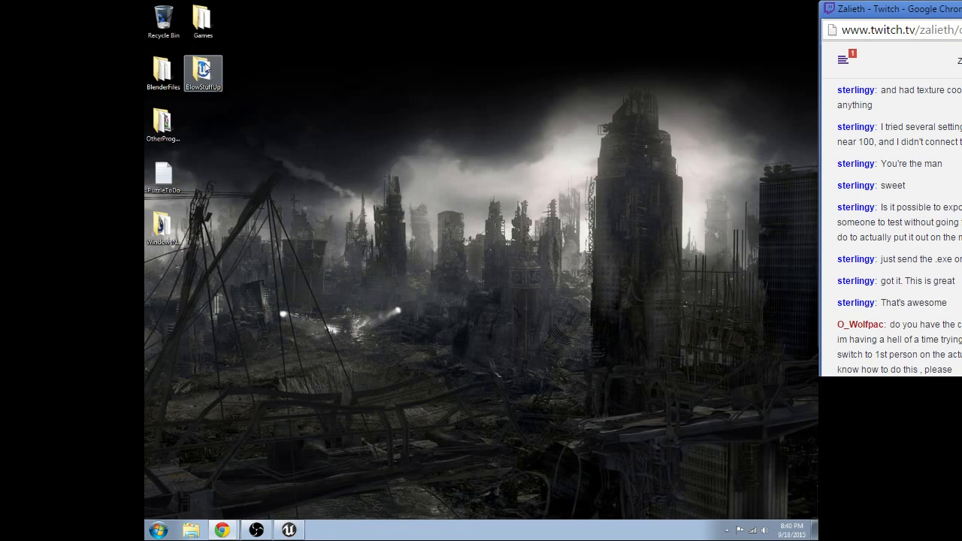
pyautogui.doubleClick(203, 20)
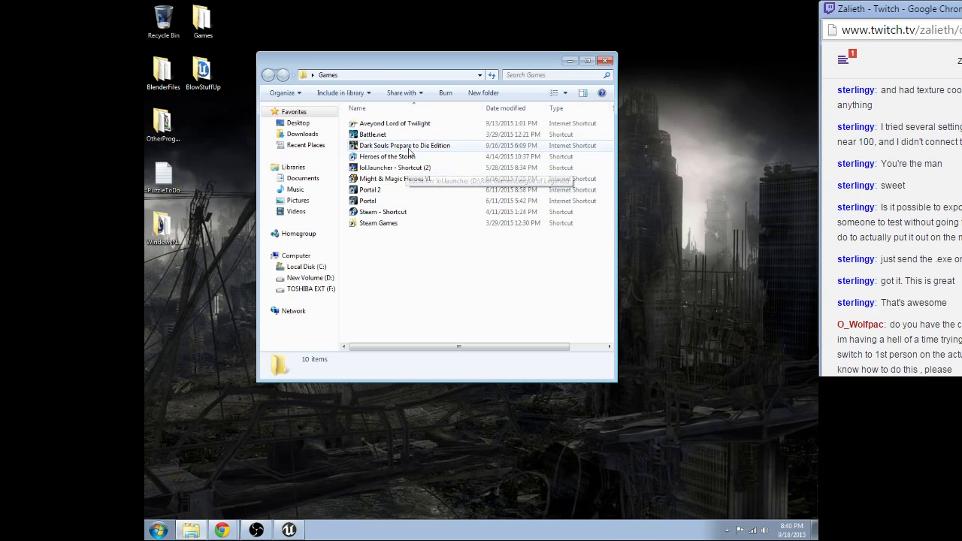
pyautogui.click(587, 60)
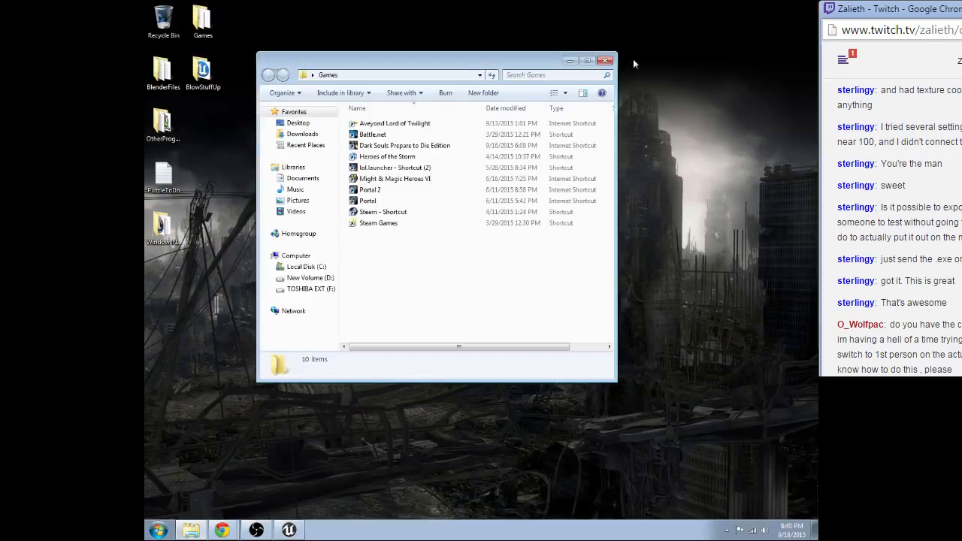
pyautogui.click(606, 60)
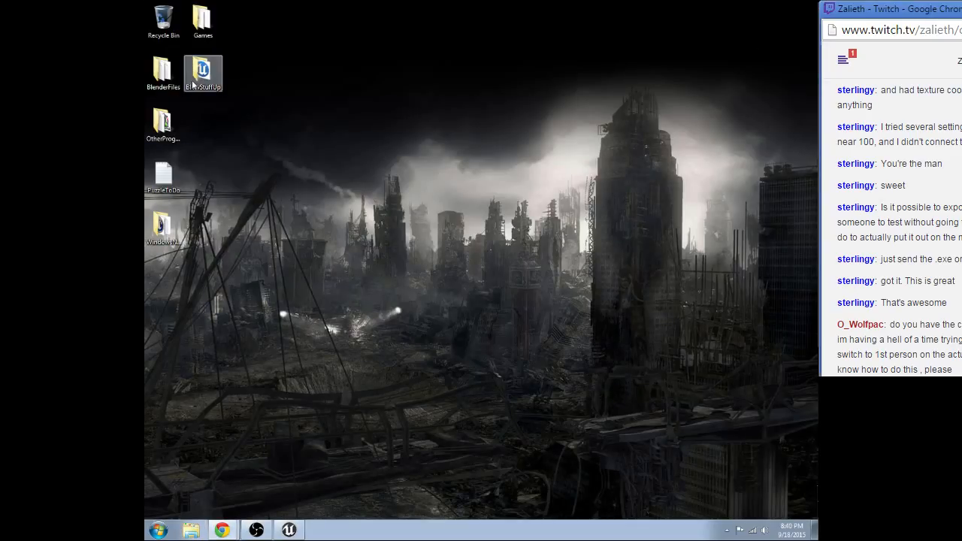
# Start the Epic Games Launcher from the OtherPrograms desktop folder and close the folder window.
pyautogui.doubleClick(162, 122)
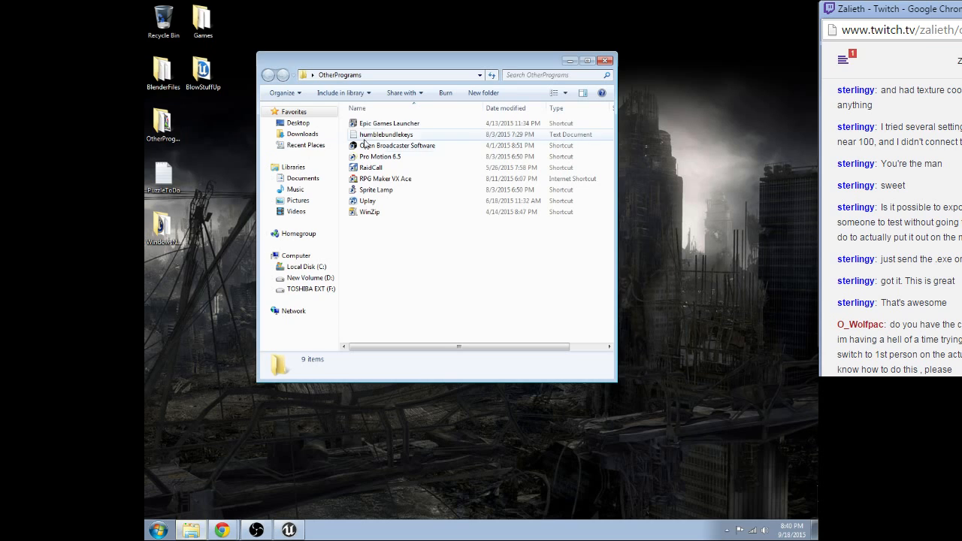
pyautogui.click(393, 124)
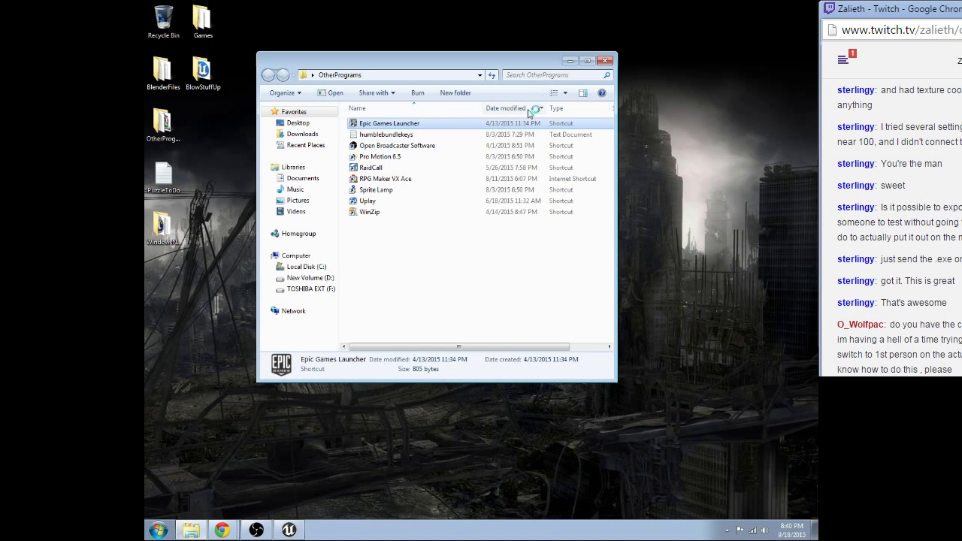
pyautogui.click(606, 62)
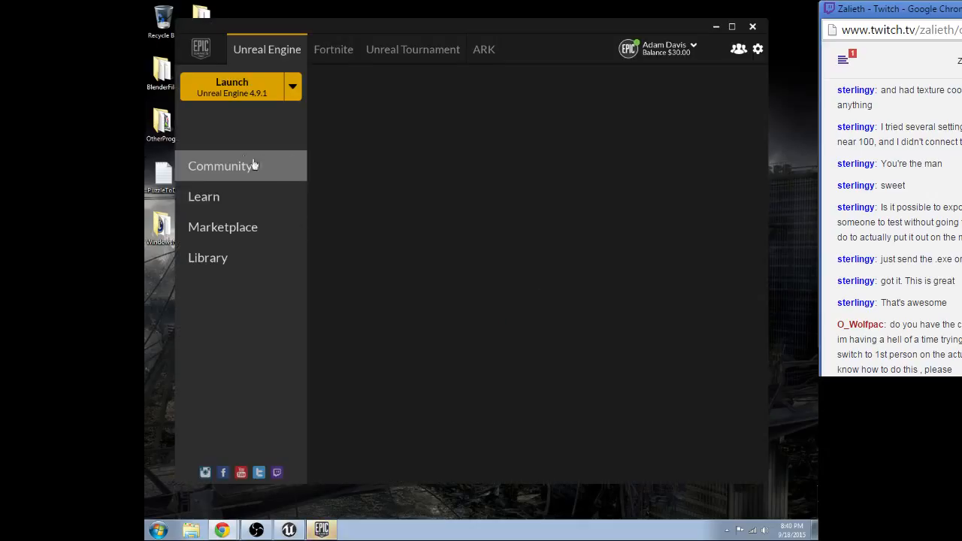
# Start a new project from Couch Knights in the Vault of the launcher's Library.
pyautogui.click(218, 258)
pyautogui.scroll(-4, 447, 293)
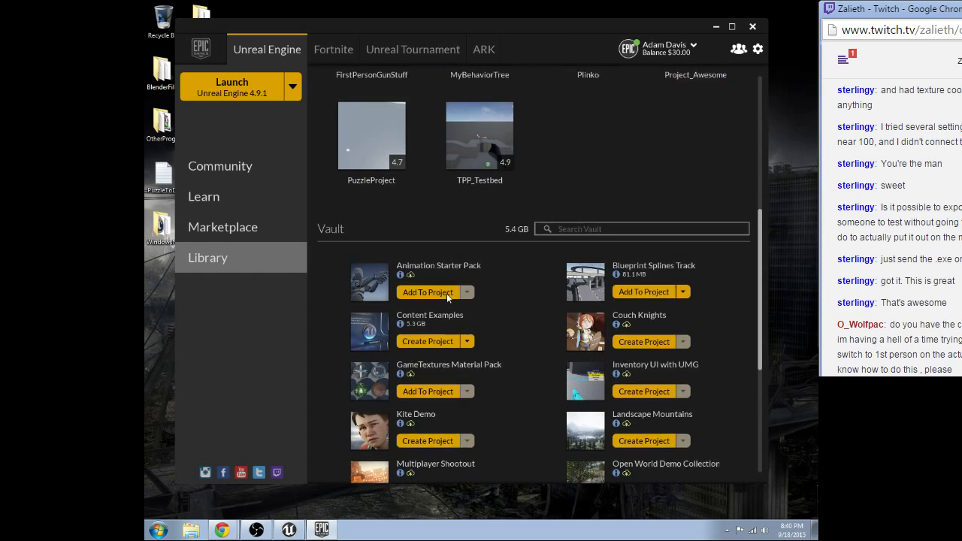
pyautogui.click(644, 301)
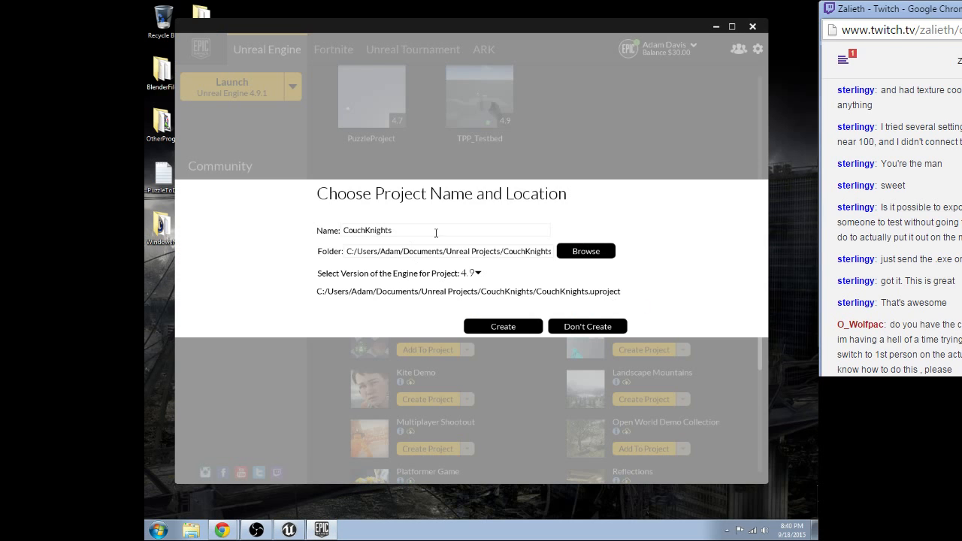
# Choose the Unreal Projects folder on the New Volume (D:) drive as the location and create the CouchKnights project for engine version 4.9.
pyautogui.click(585, 251)
pyautogui.scroll(-6, 485, 324)
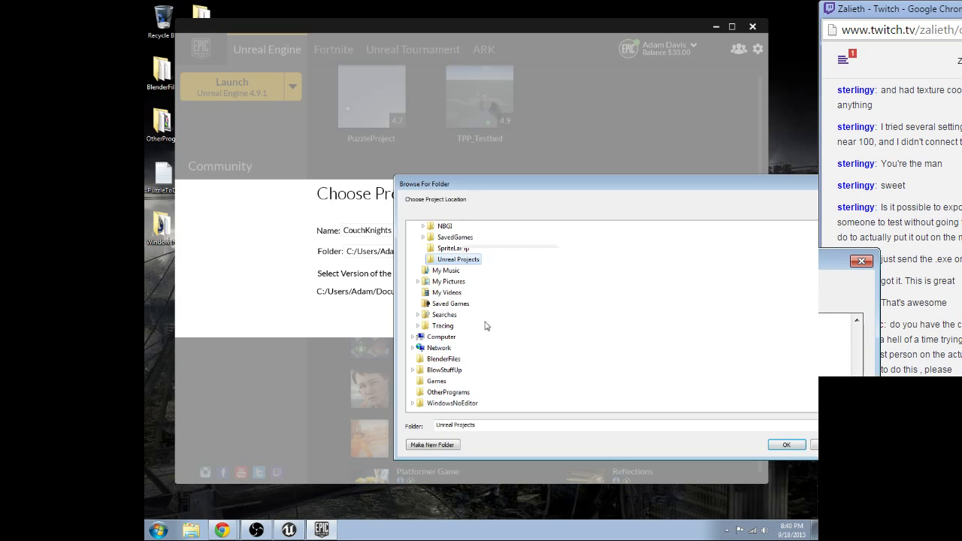
pyautogui.click(413, 337)
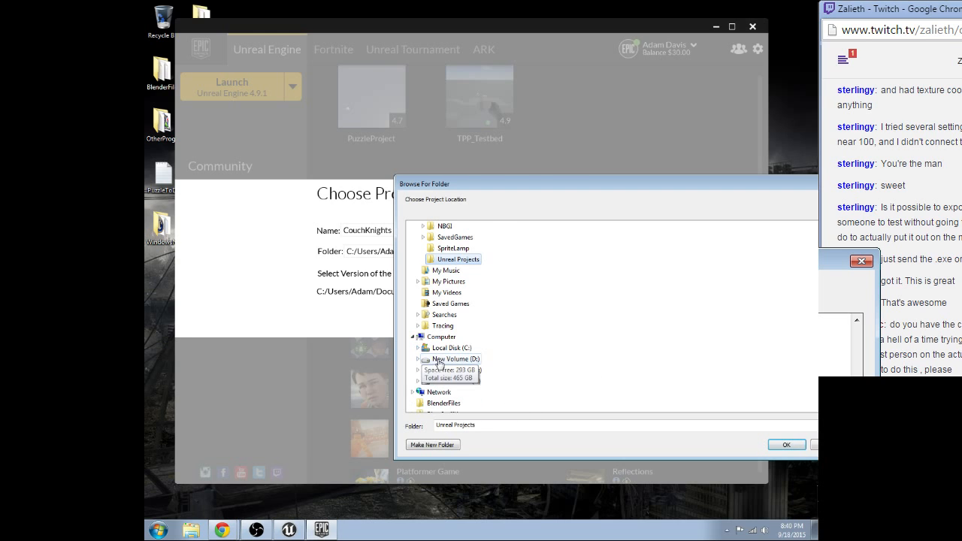
pyautogui.doubleClick(444, 362)
pyautogui.scroll(-5, 484, 365)
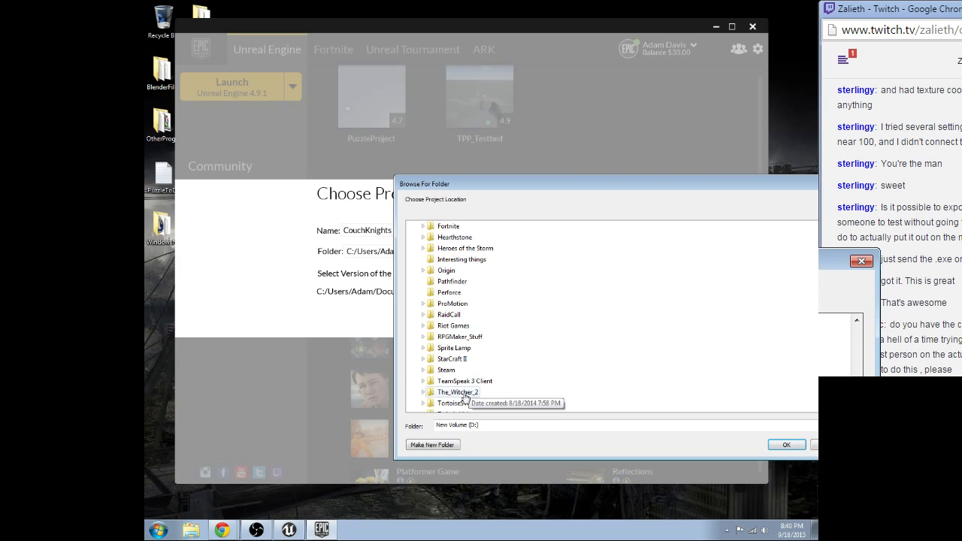
pyautogui.scroll(-2, 473, 368)
pyautogui.click(451, 360)
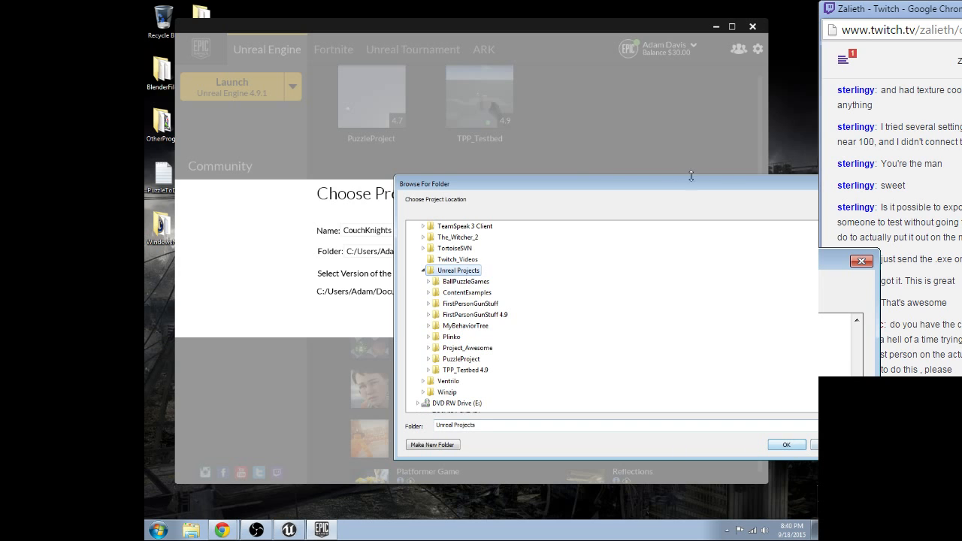
pyautogui.moveTo(719, 185); pyautogui.dragTo(621, 160)
pyautogui.click(686, 419)
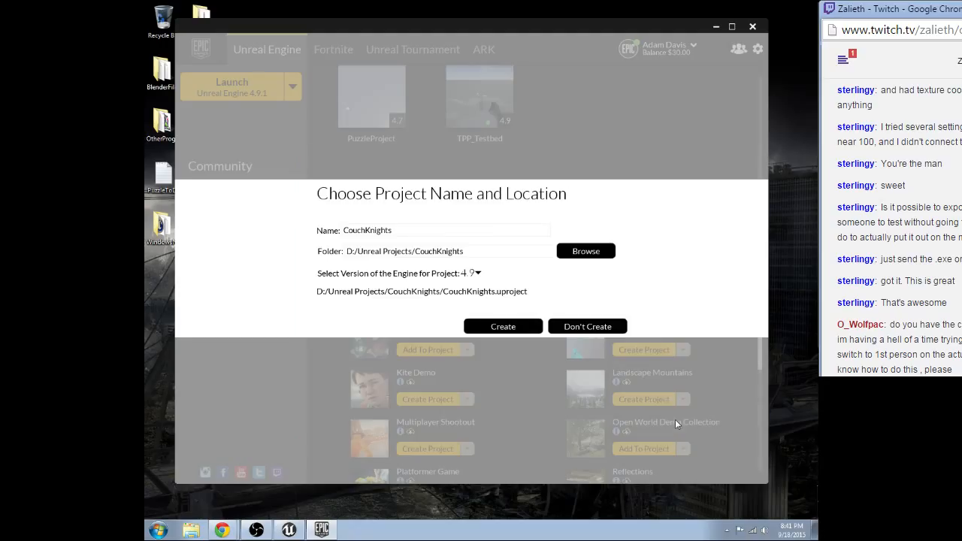
pyautogui.click(515, 326)
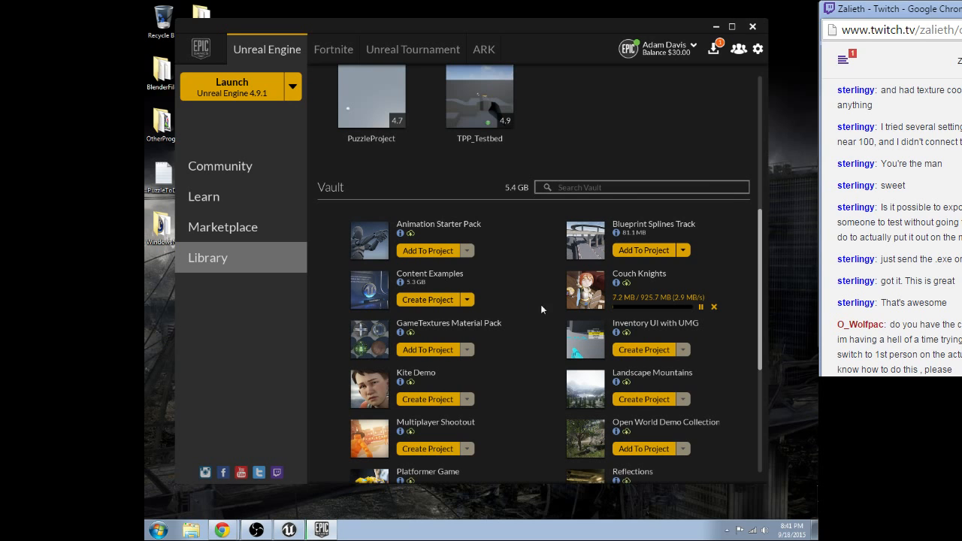
# Switch back to the Unreal Editor and look around the arena in the FirstPersonExampleMap viewport.
pyautogui.click(289, 530)
pyautogui.press('w')
pyautogui.moveTo(457, 252); pyautogui.dragTo(548, 233, button='right')
pyautogui.moveTo(410, 226); pyautogui.dragTo(466, 226, button='right')
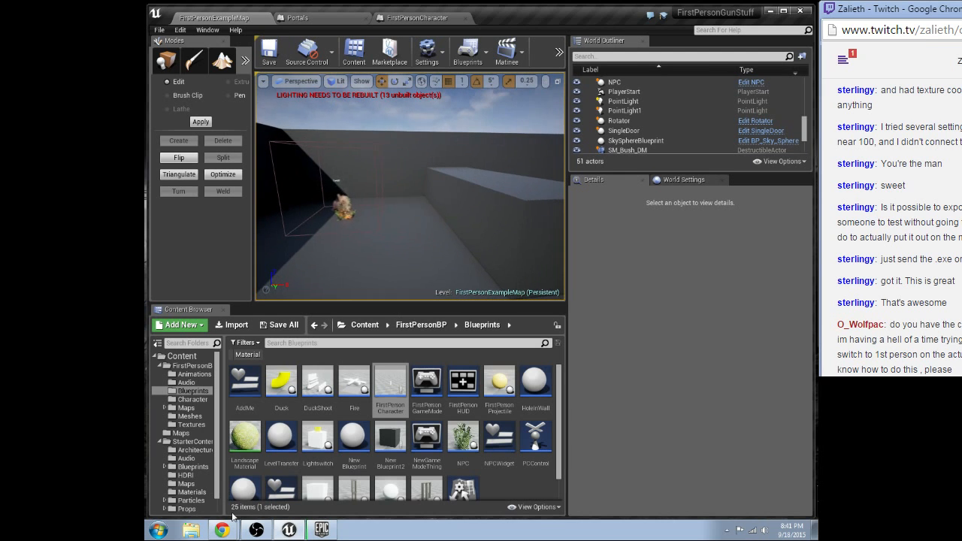
pyautogui.moveTo(305, 238); pyautogui.dragTo(541, 225, button='right')
pyautogui.press('w')
pyautogui.press('w')
pyautogui.moveTo(409, 188); pyautogui.dragTo(328, 195, button='right')
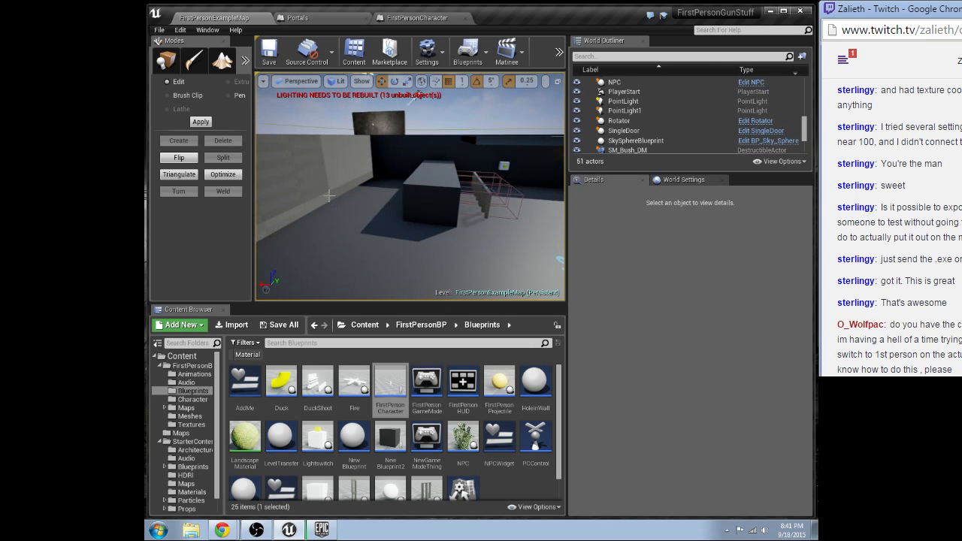
# Create a child Blueprint class of Portals in the Blueprints folder and name it BluePortal.
pyautogui.scroll(-1, 401, 435)
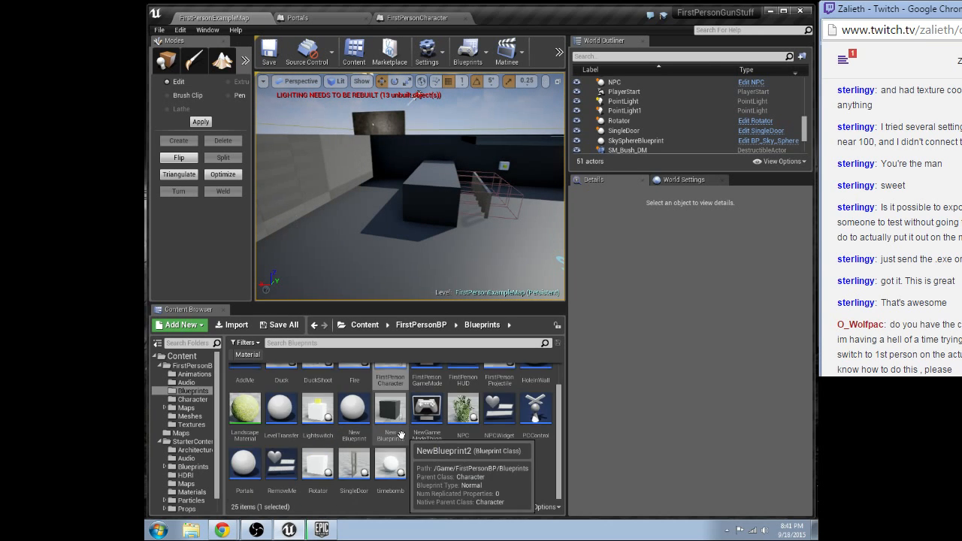
pyautogui.click(417, 17)
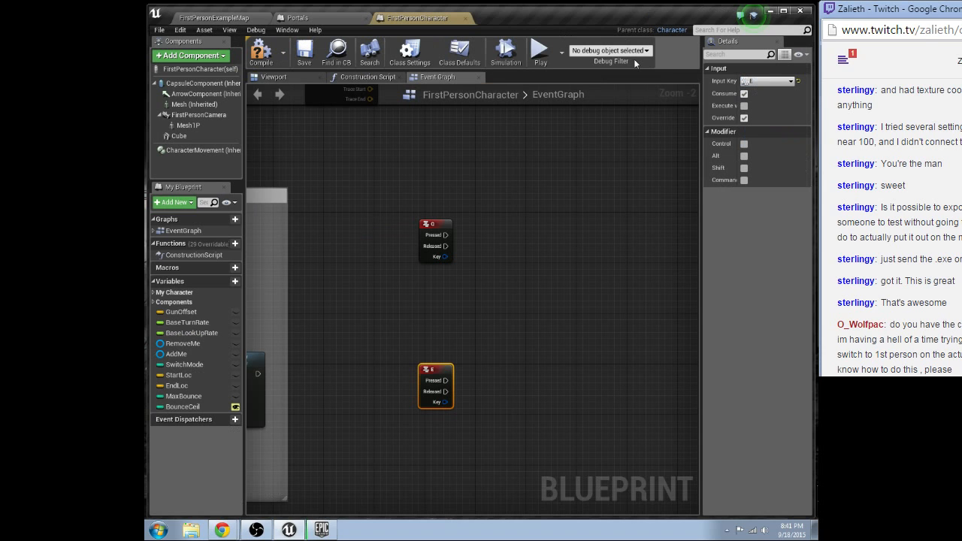
pyautogui.click(213, 17)
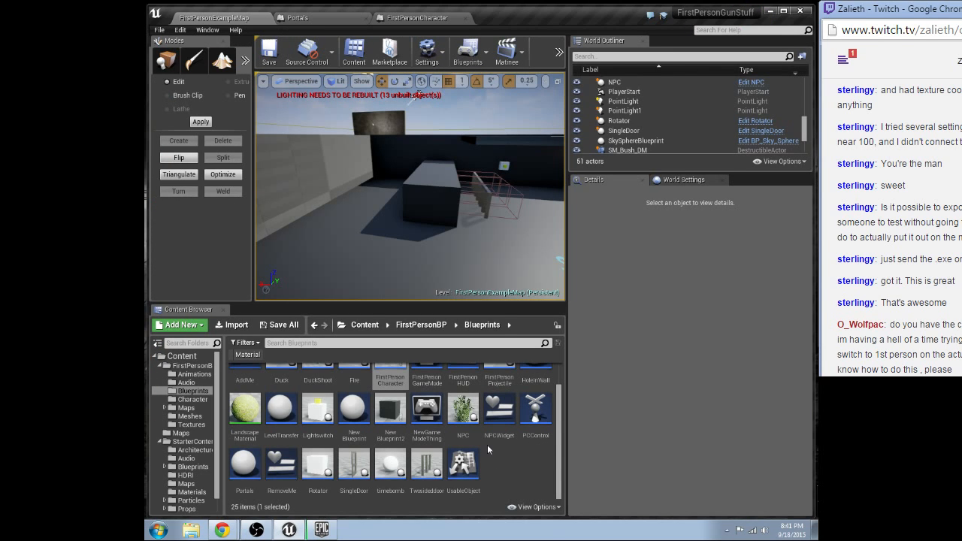
pyautogui.scroll(1, 348, 452)
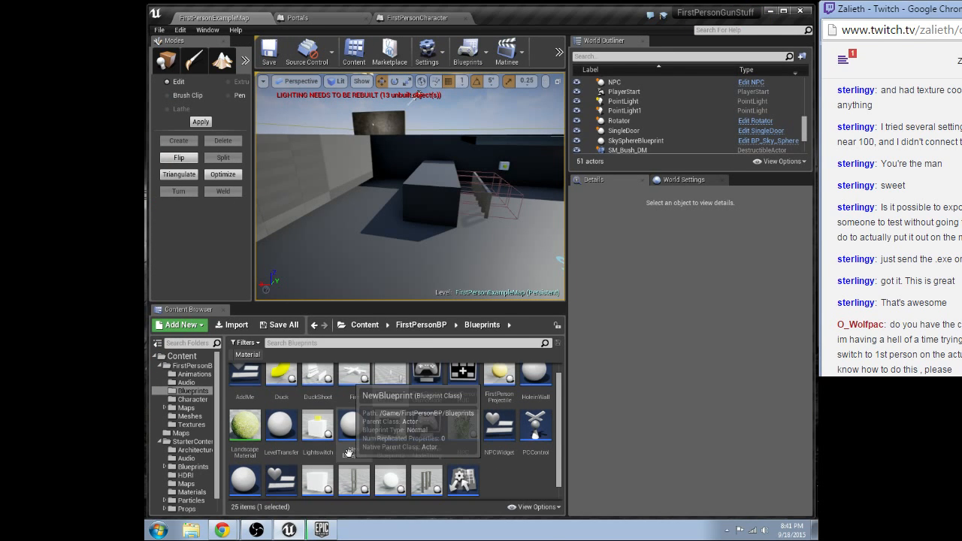
pyautogui.scroll(-1, 348, 452)
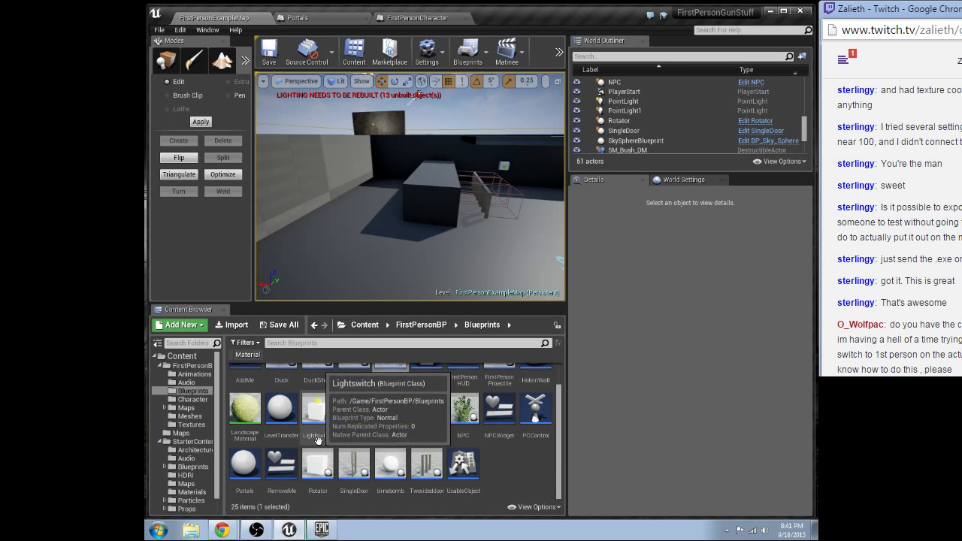
pyautogui.rightClick(255, 476)
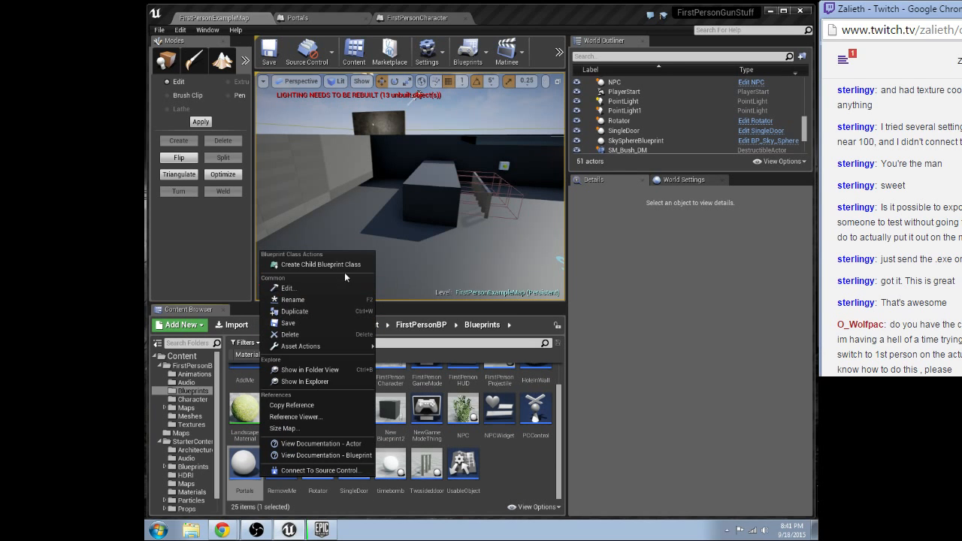
pyautogui.click(347, 267)
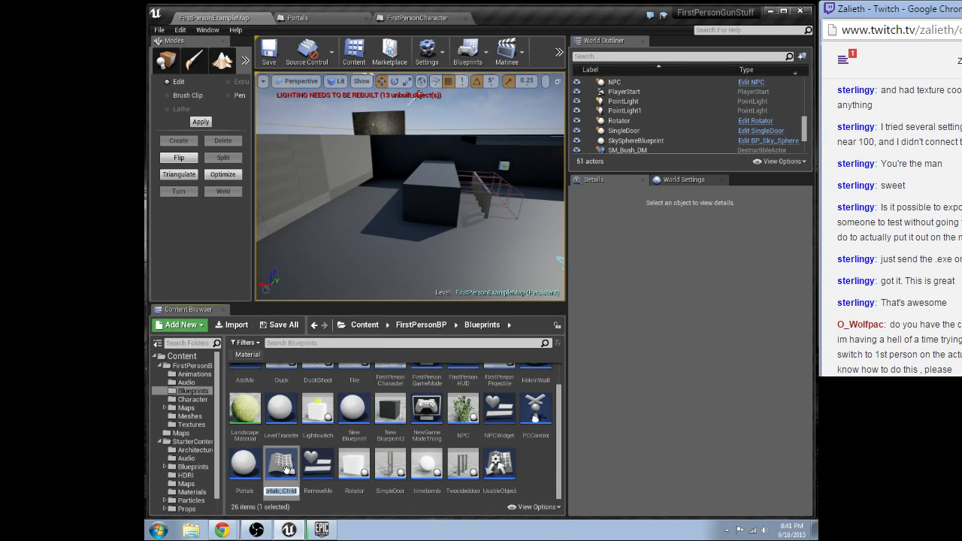
pyautogui.write('BluePortal')
pyautogui.press('Return')
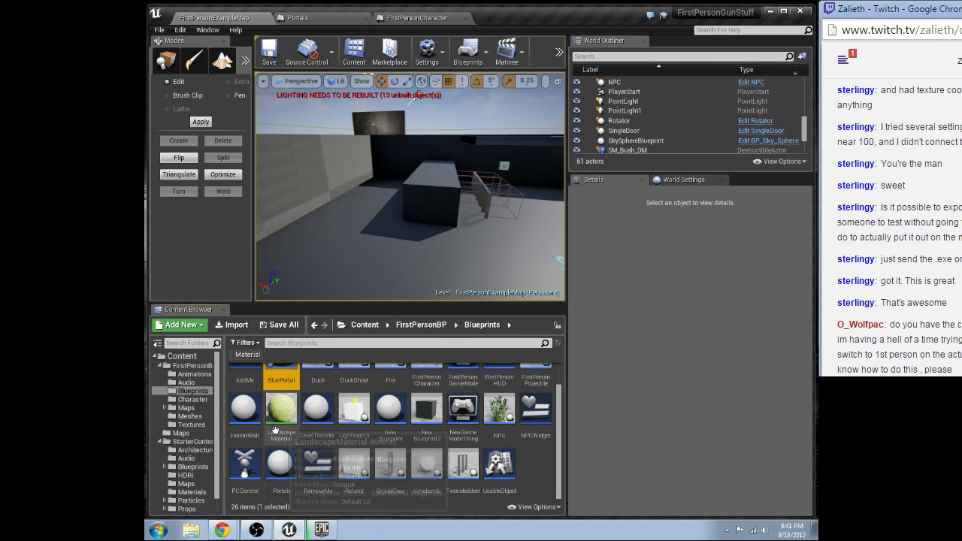
# Create a second child Blueprint class of Portals and name it OrangePortal.
pyautogui.rightClick(278, 465)
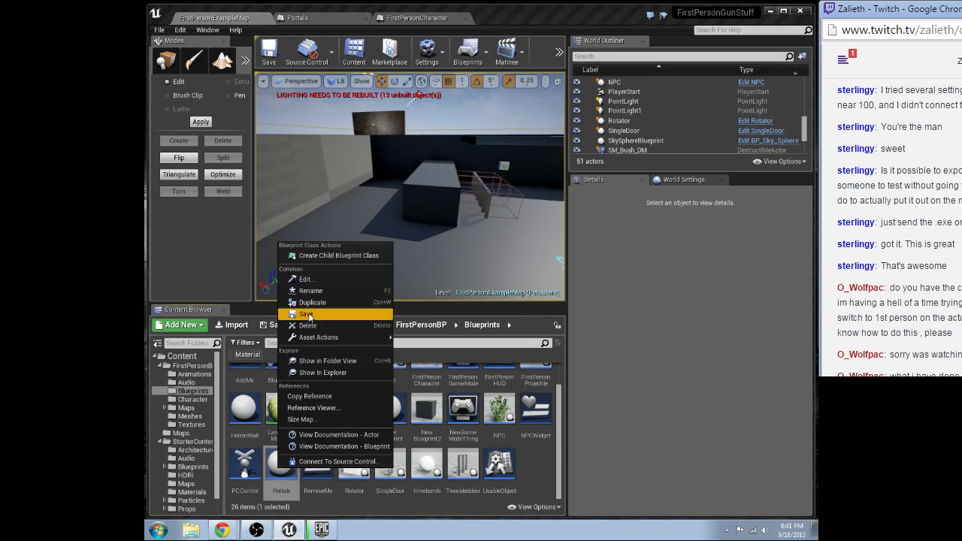
pyautogui.click(339, 257)
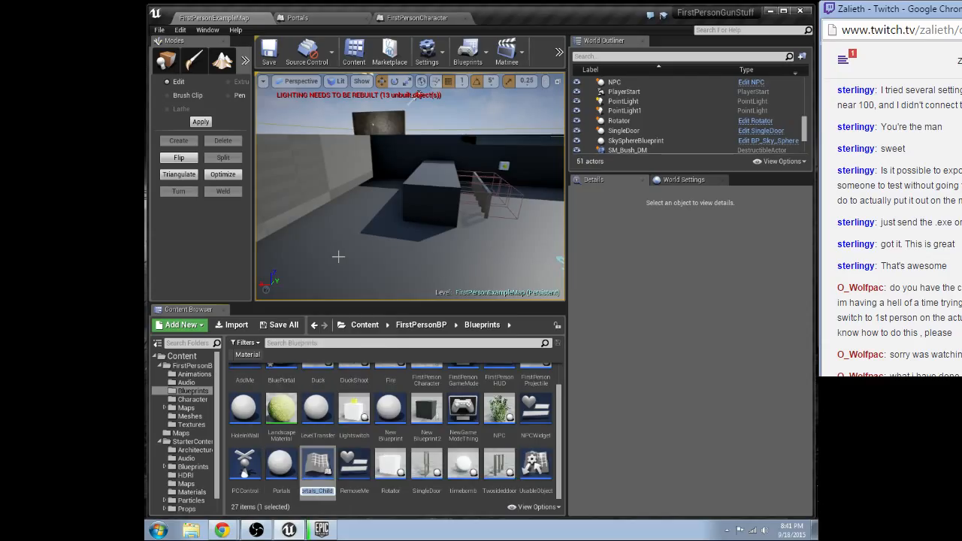
pyautogui.write('OrangePortal')
pyautogui.press('Return')
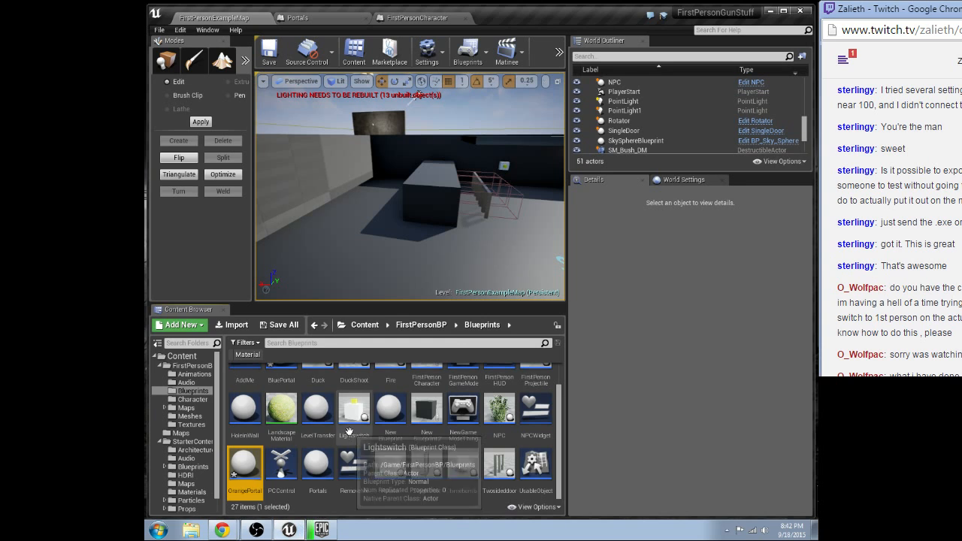
# Open the BluePortal and OrangePortal child Blueprints for editing and save both.
pyautogui.scroll(1, 448, 406)
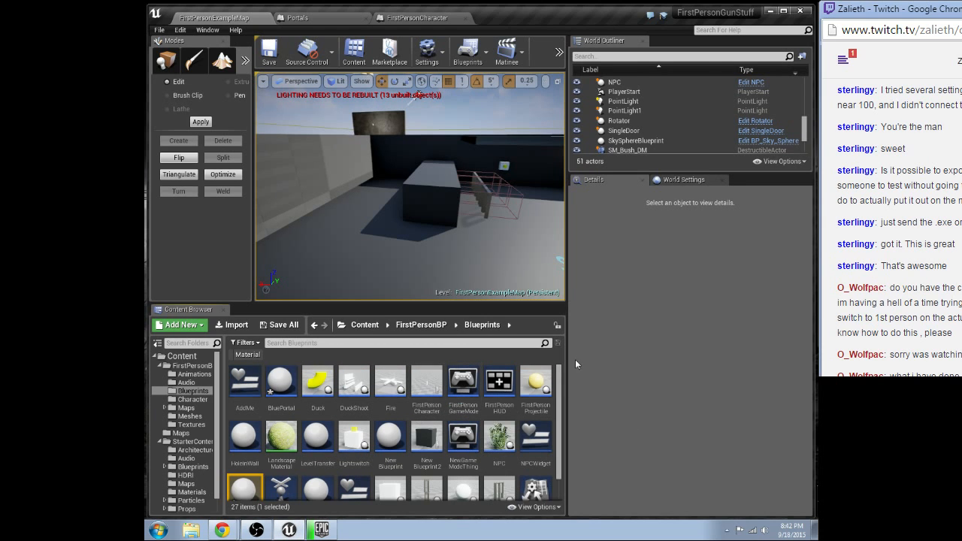
pyautogui.scroll(-1, 430, 421)
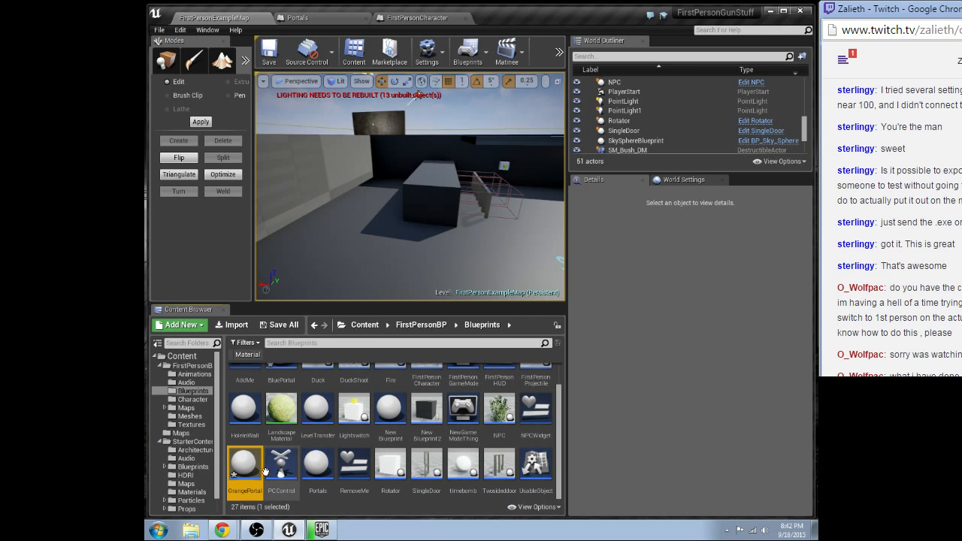
pyautogui.scroll(1, 281, 462)
pyautogui.doubleClick(284, 379)
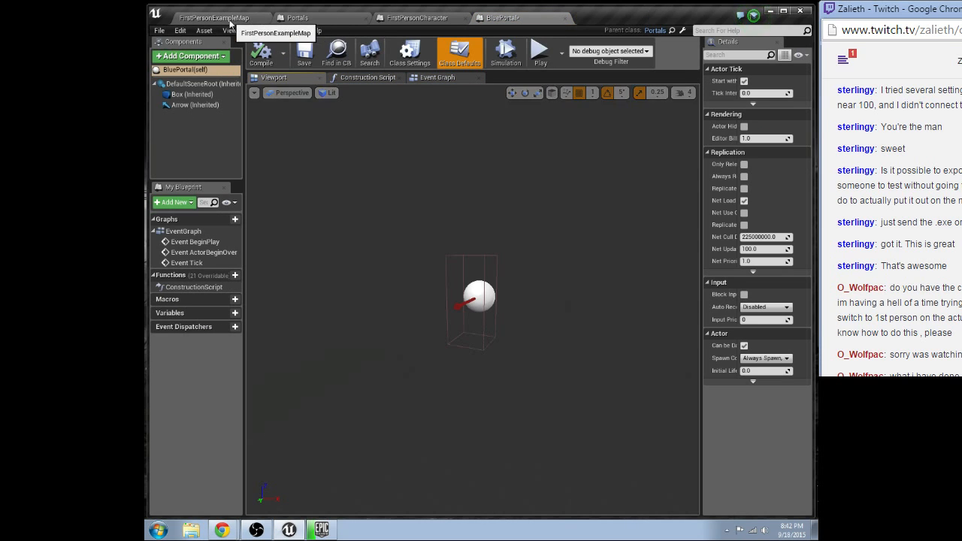
pyautogui.click(216, 17)
pyautogui.scroll(-1, 257, 463)
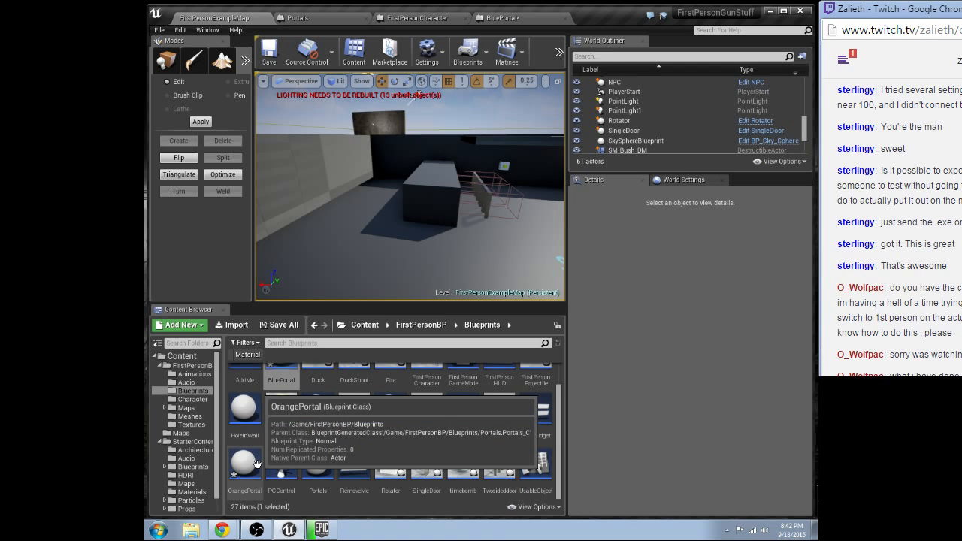
pyautogui.doubleClick(257, 464)
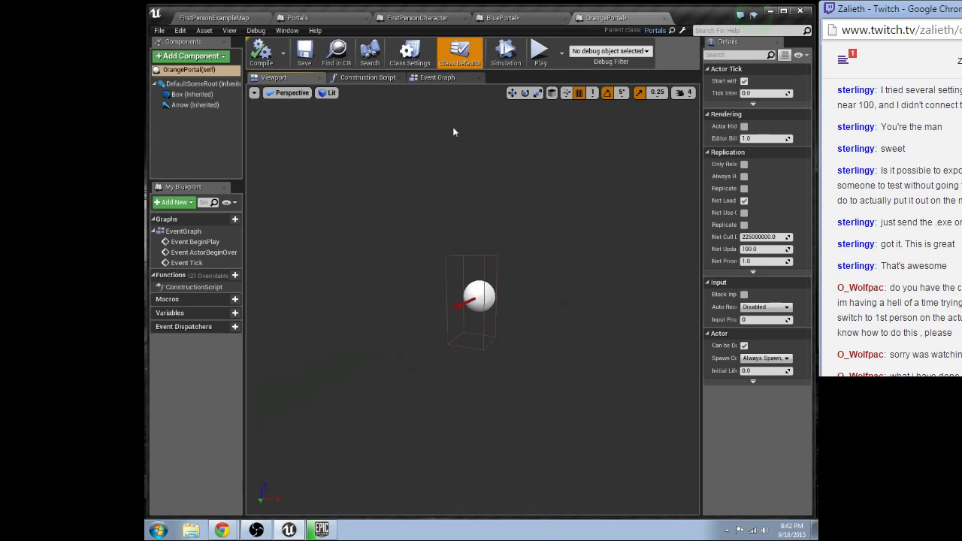
pyautogui.click(304, 54)
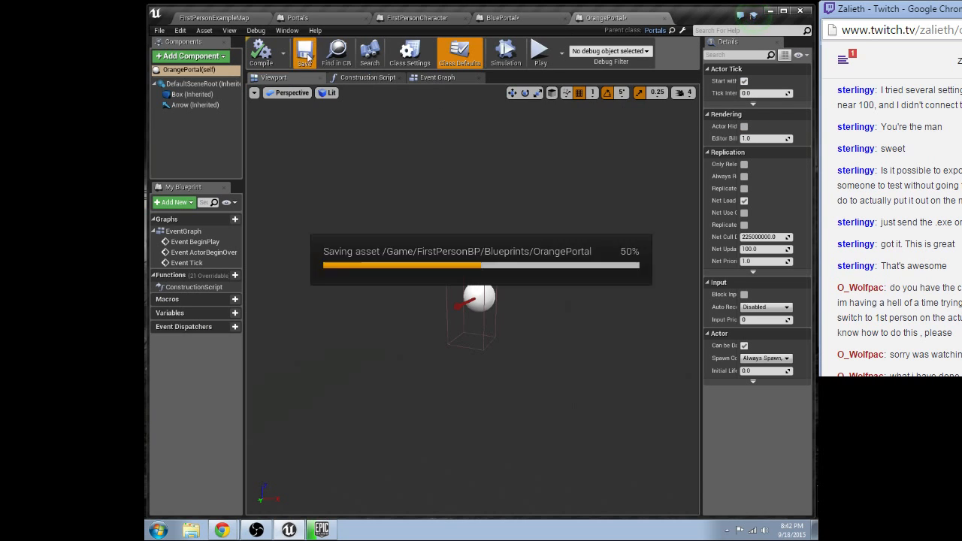
pyautogui.click(539, 16)
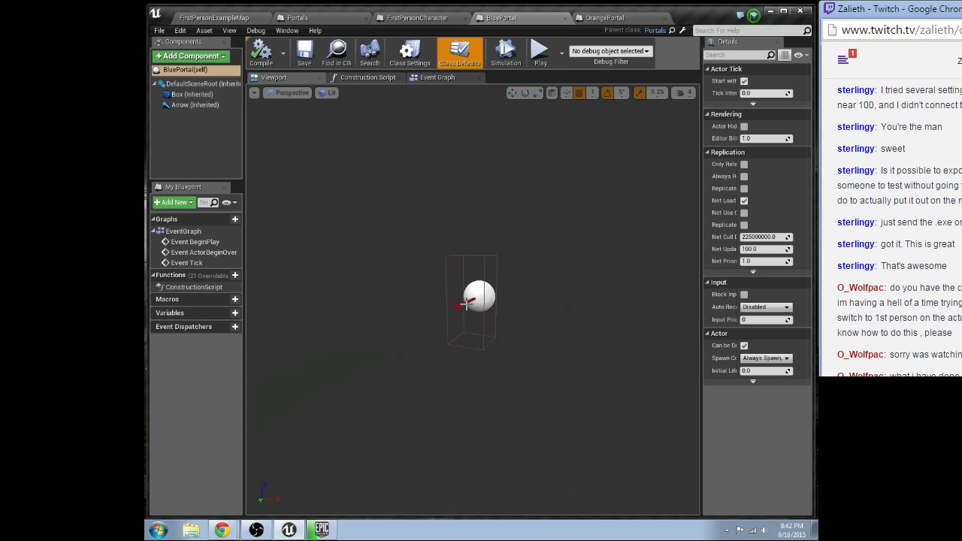
# Change the inherited Arrow component's colour in BluePortal to blue and inspect the arrow in the viewport.
pyautogui.click(466, 303)
pyautogui.click(767, 221)
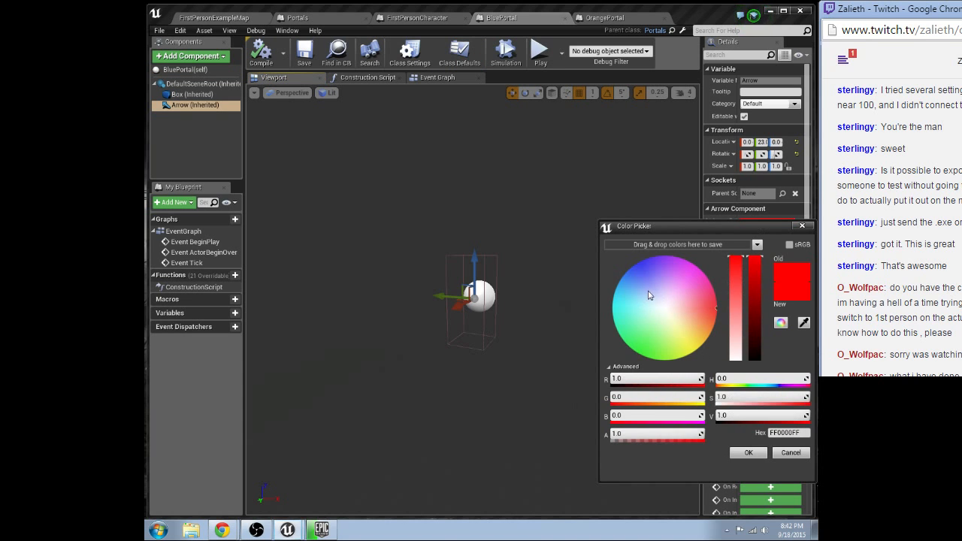
pyautogui.moveTo(650, 295); pyautogui.dragTo(646, 259)
pyautogui.click(748, 452)
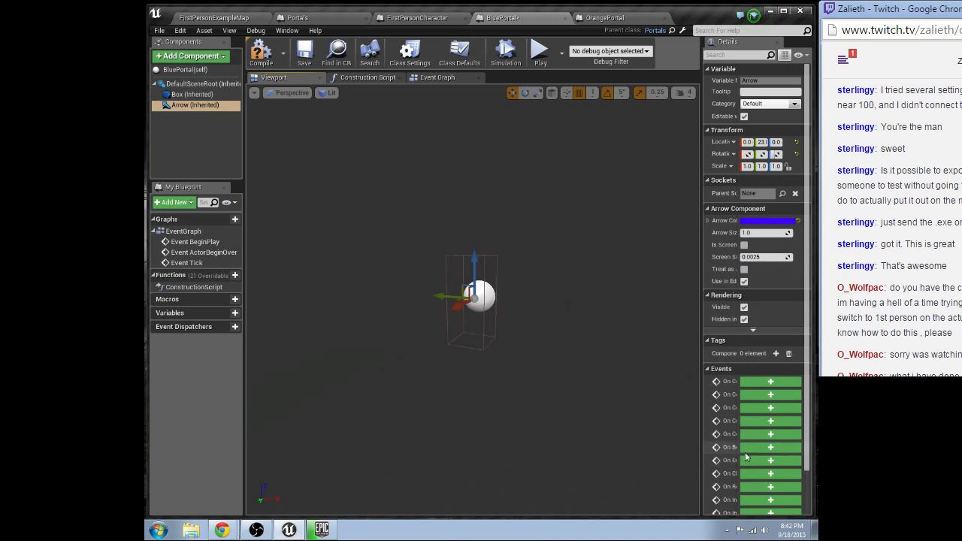
pyautogui.moveTo(583, 310); pyautogui.dragTo(626, 319, button='right')
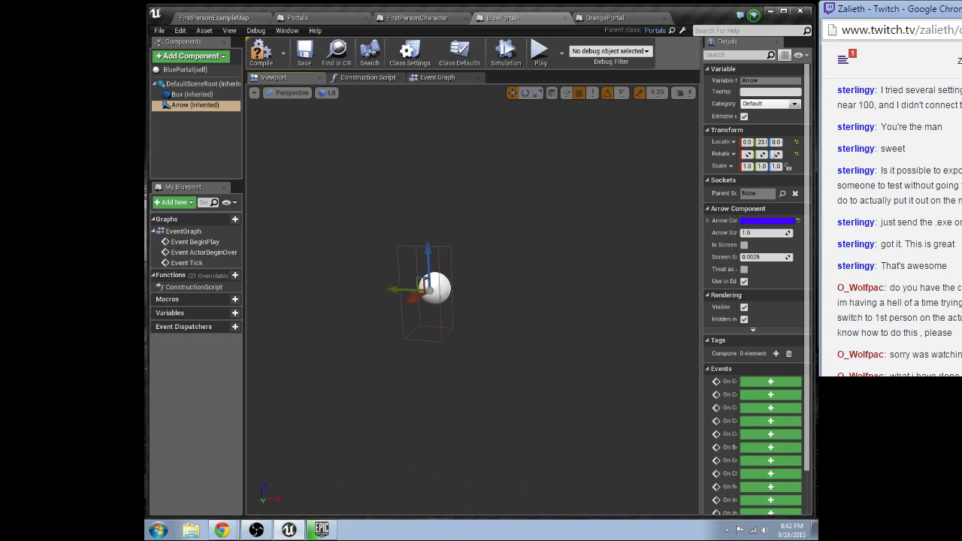
pyautogui.moveTo(541, 290)
pyautogui.mouseDown(button='right')
pyautogui.moveTo(529, 276)
pyautogui.moveTo(548, 275)
pyautogui.moveTo(541, 290)
pyautogui.mouseUp(button='right')
pyautogui.press('w')
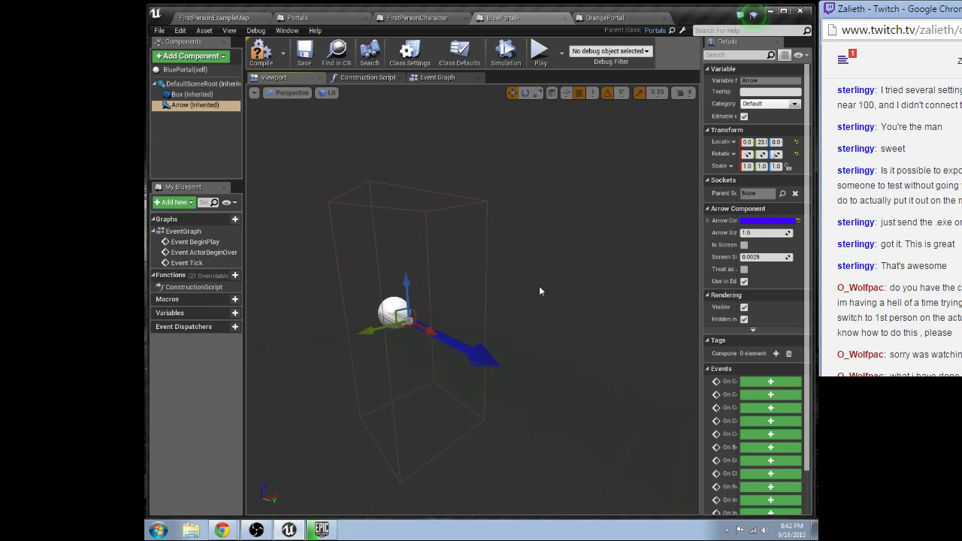
pyautogui.click(382, 317)
pyautogui.moveTo(440, 337); pyautogui.dragTo(474, 346, button='right')
pyautogui.press('d')
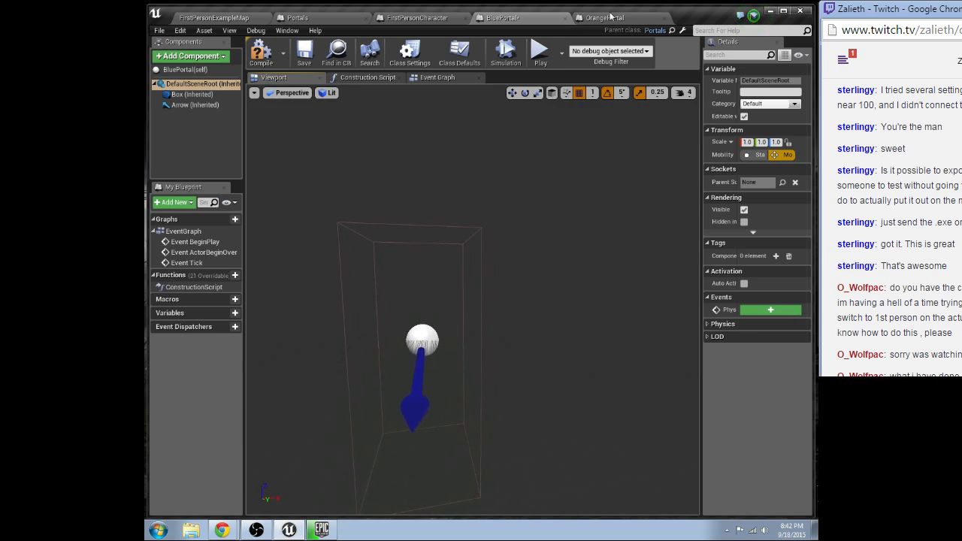
# Change the inherited Arrow component's colour in OrangePortal to orange, hex FF8D00FF, and inspect the arrow up close.
pyautogui.click(610, 16)
pyautogui.click(461, 299)
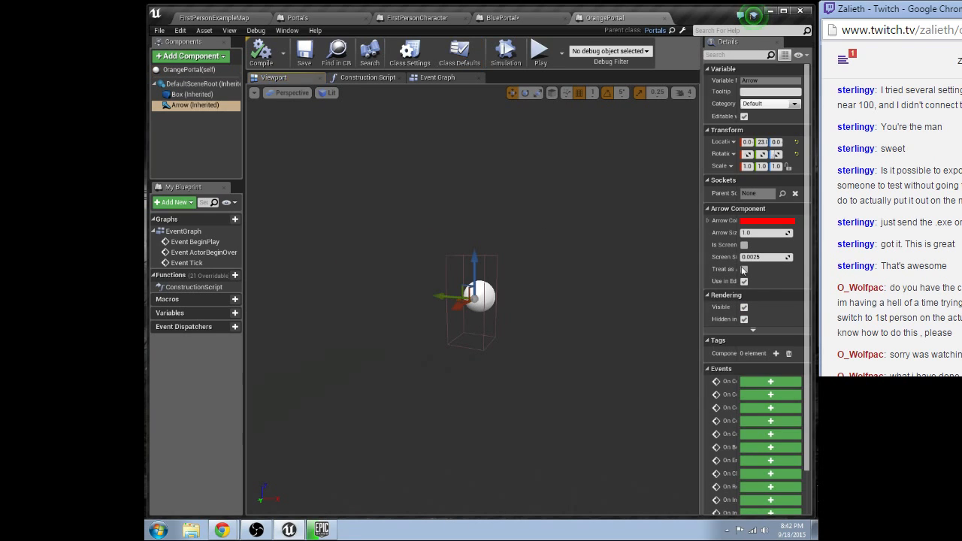
pyautogui.click(764, 221)
pyautogui.moveTo(697, 315); pyautogui.dragTo(715, 341)
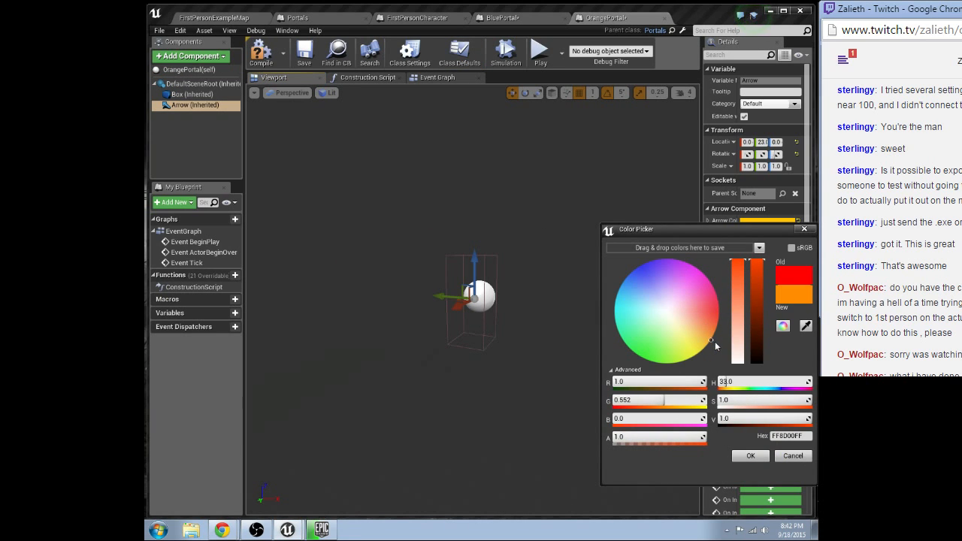
pyautogui.click(749, 458)
pyautogui.keyDown('alt'); pyautogui.moveTo(465, 336); pyautogui.dragTo(541, 336); pyautogui.keyUp('alt')
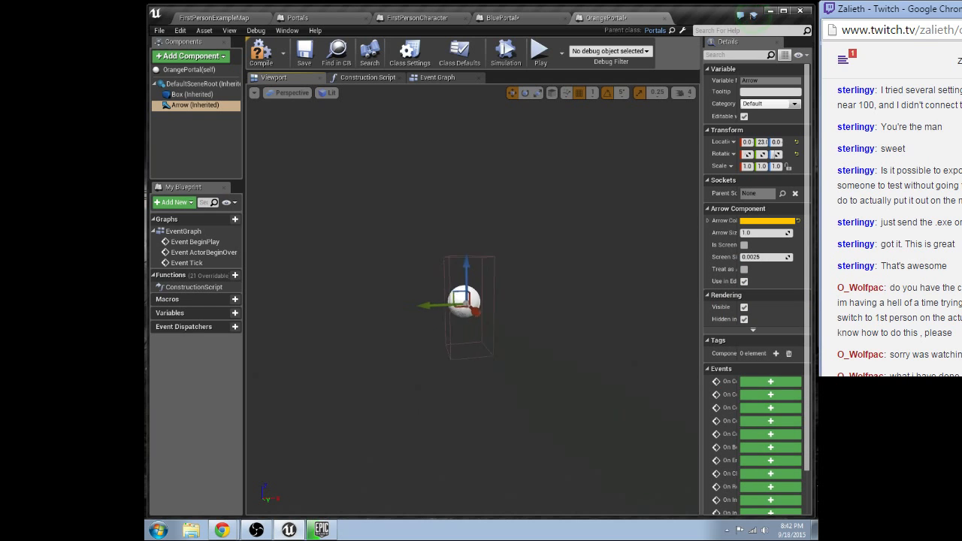
pyautogui.scroll(4, 464, 323)
pyautogui.keyDown('alt'); pyautogui.moveTo(465, 336); pyautogui.dragTo(541, 336); pyautogui.keyUp('alt')
pyautogui.scroll(4, 465, 336)
# Deepen the OrangePortal arrow's orange by setting the colour's green value to 0.27, and check the arrow from several angles.
pyautogui.click(759, 221)
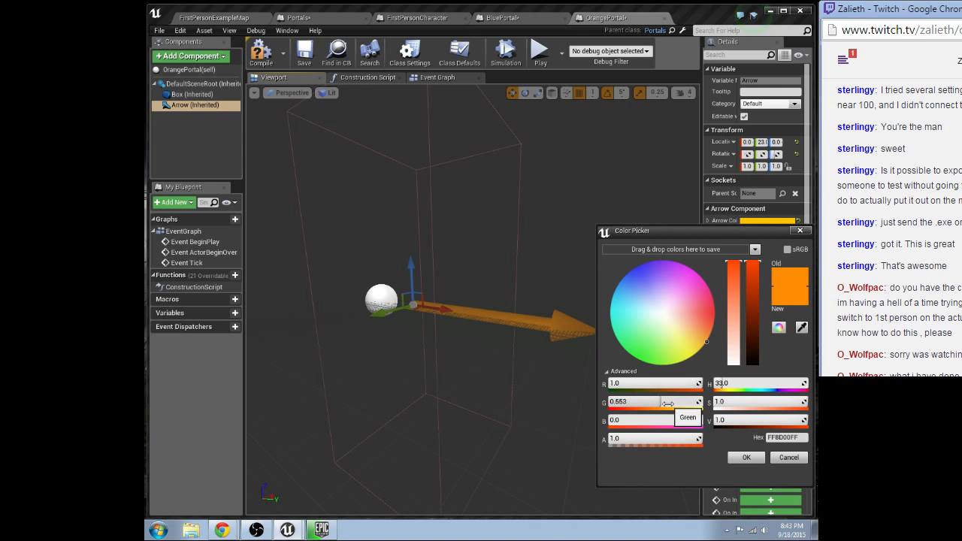
pyautogui.moveTo(661, 401); pyautogui.dragTo(633, 402)
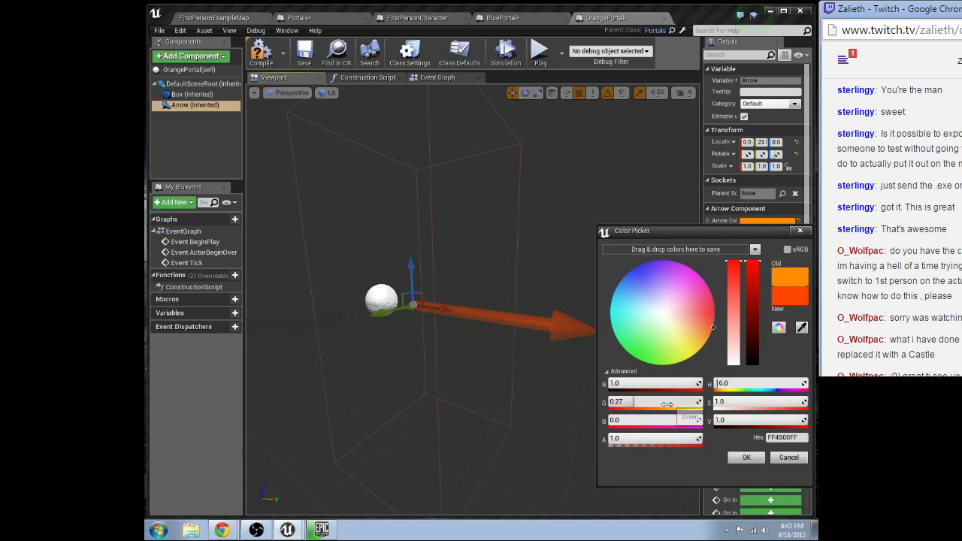
pyautogui.click(744, 458)
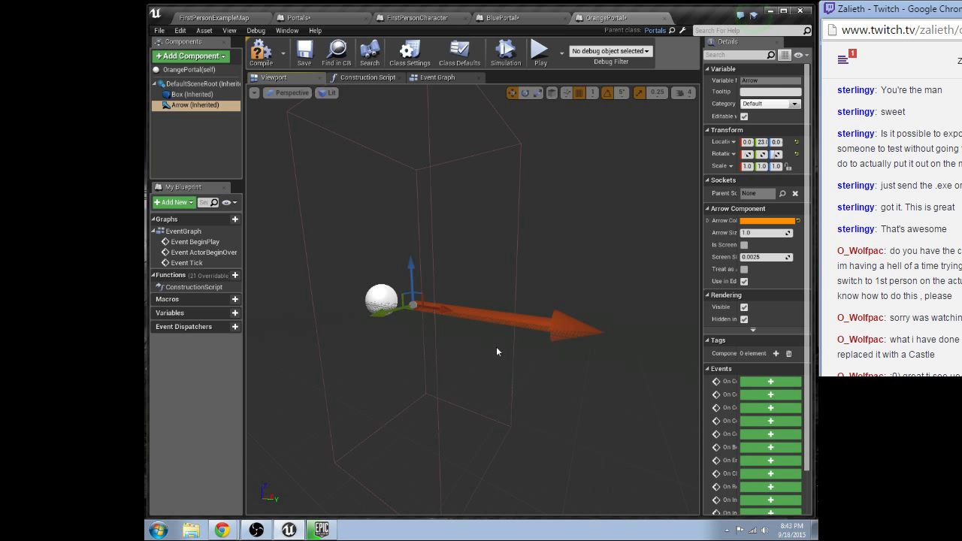
pyautogui.moveTo(499, 352)
pyautogui.mouseDown()
pyautogui.moveTo(421, 352)
pyautogui.moveTo(470, 352)
pyautogui.moveTo(492, 376)
pyautogui.moveTo(492, 349)
pyautogui.mouseUp()
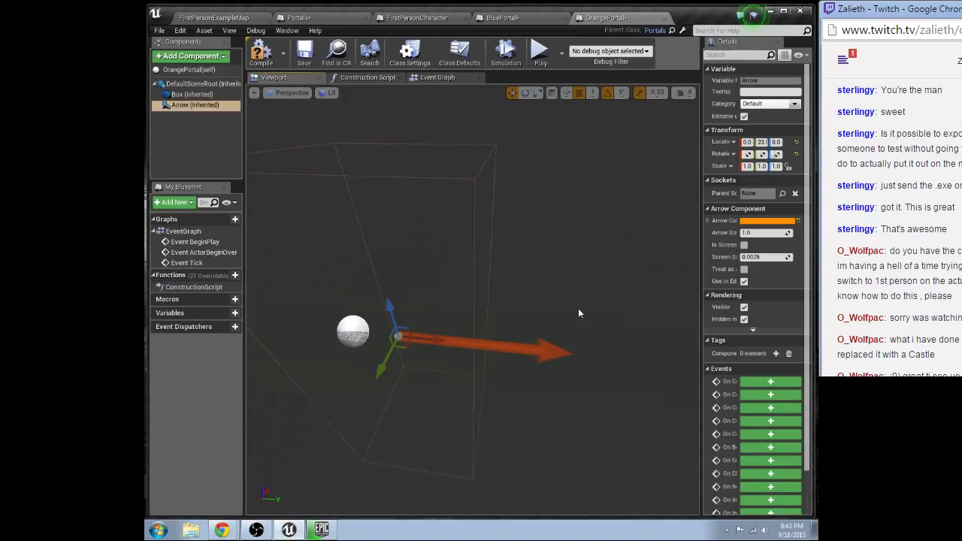
pyautogui.moveTo(578, 309)
pyautogui.mouseDown(button='right')
pyautogui.moveTo(583, 320)
pyautogui.moveTo(573, 313)
pyautogui.mouseUp(button='right')
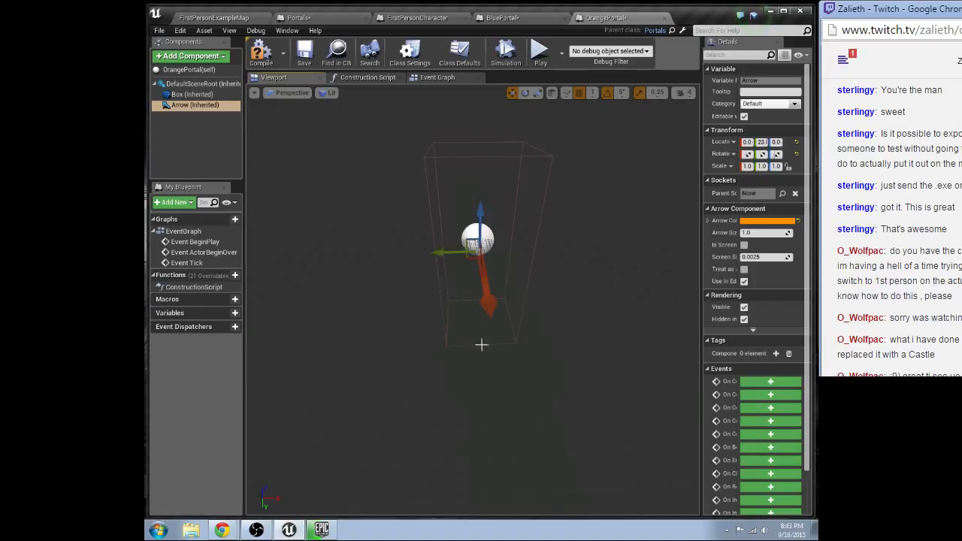
pyautogui.moveTo(481, 343)
pyautogui.mouseDown(button='right')
pyautogui.moveTo(493, 301)
pyautogui.moveTo(466, 343)
pyautogui.mouseUp(button='right')
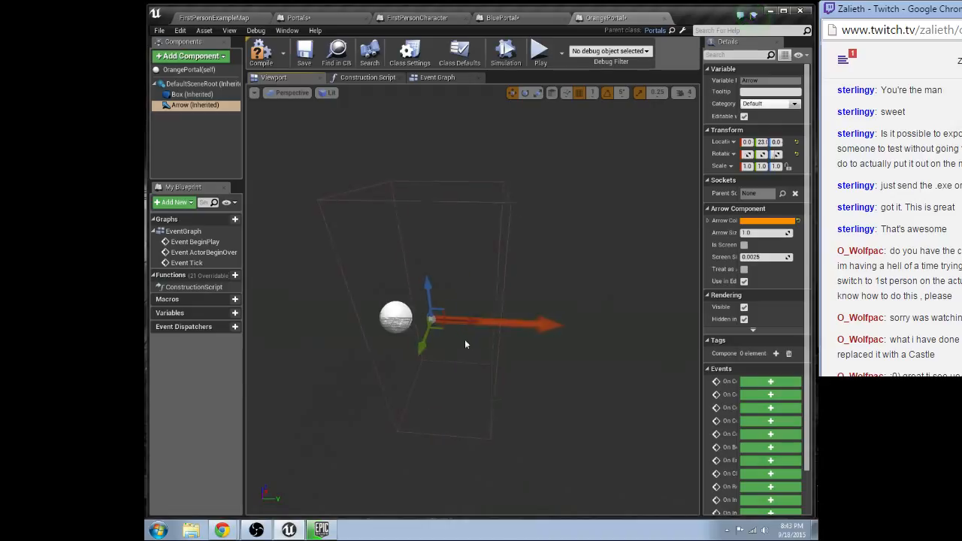